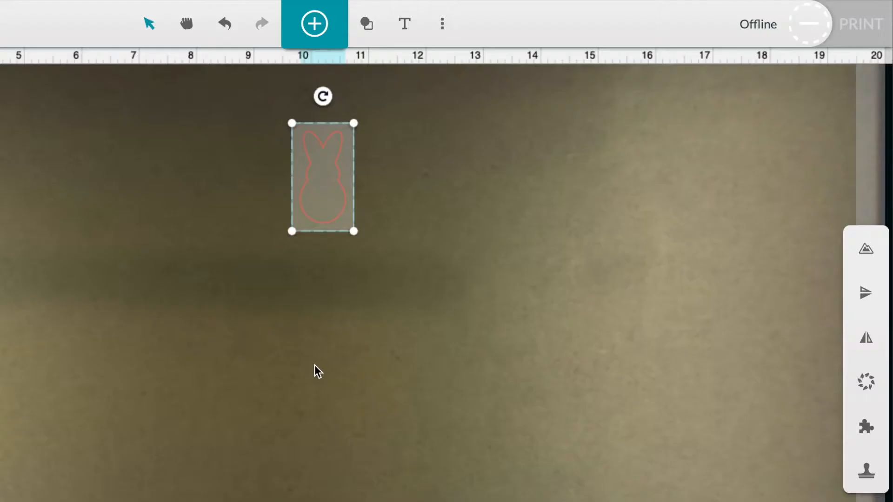
Insert a circle shape below the bunny outline
left_click(313, 365)
left_click(342, 211)
left_click(343, 211)
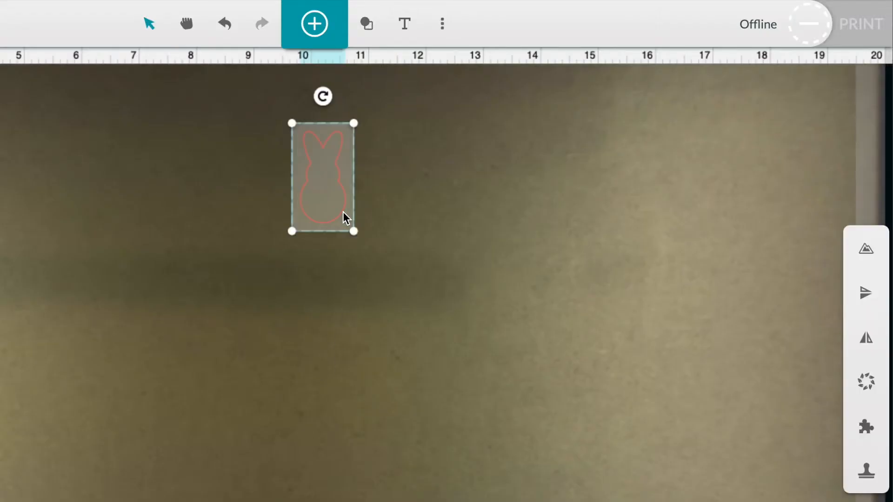
left_click(370, 27)
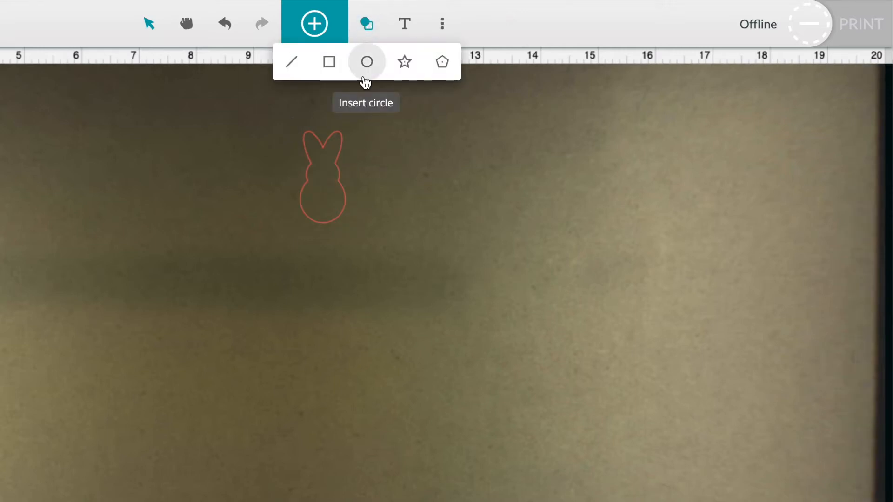
left_click(364, 78)
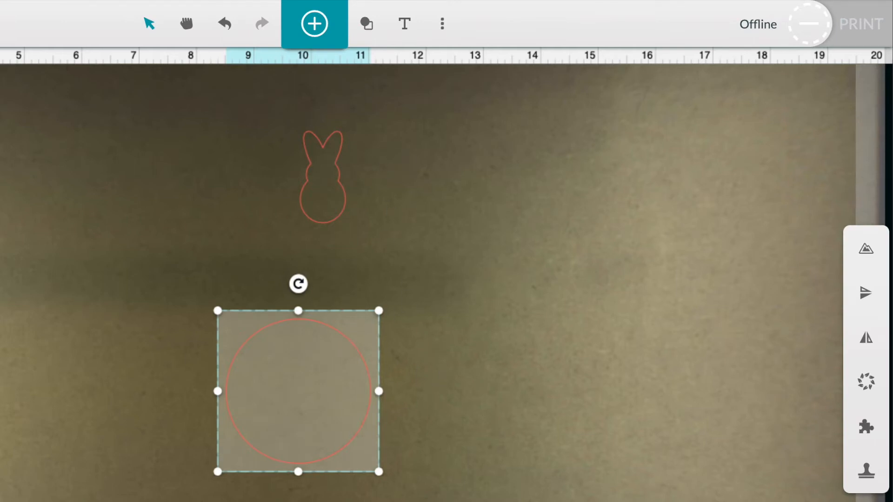
Set the circle's height to 0.2 in with proportions locked and move the circle beside the bunny's head
left_click(439, 473)
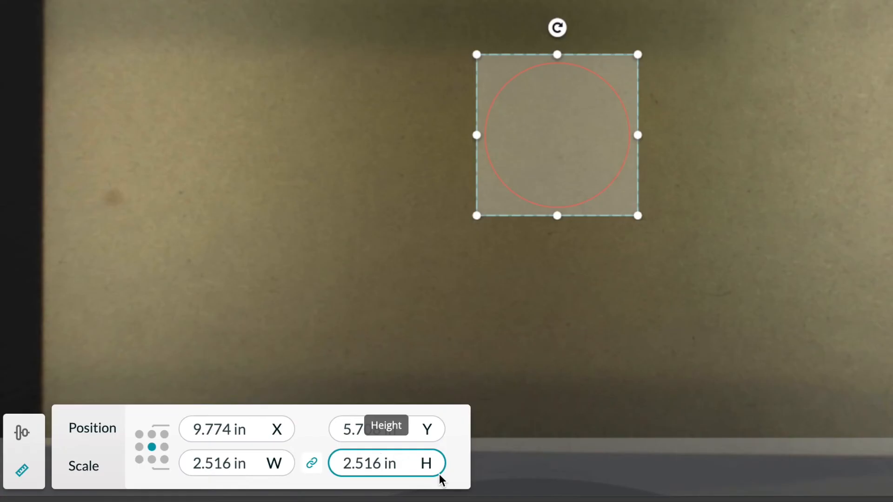
key("BackSpace")
key("BackSpace")
key("BackSpace")
key("BackSpace")
key("BackSpace")
type(".2")
key("Return")
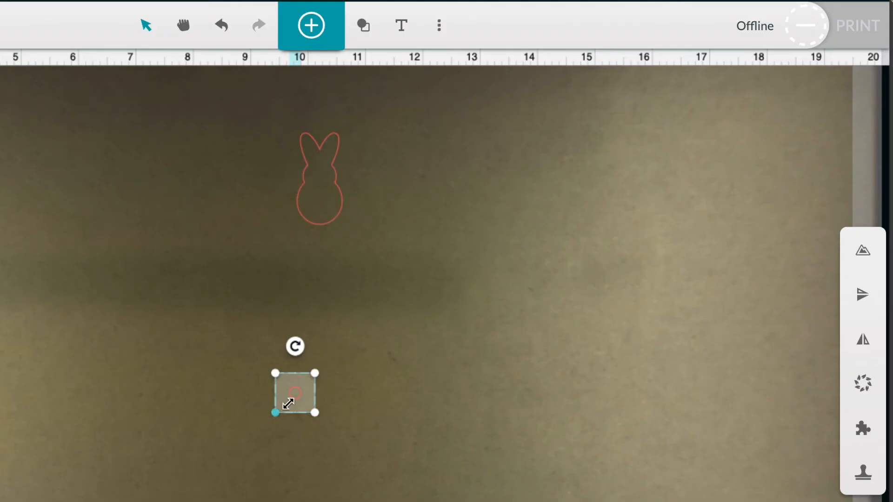
left_click_drag(292, 395, 364, 173)
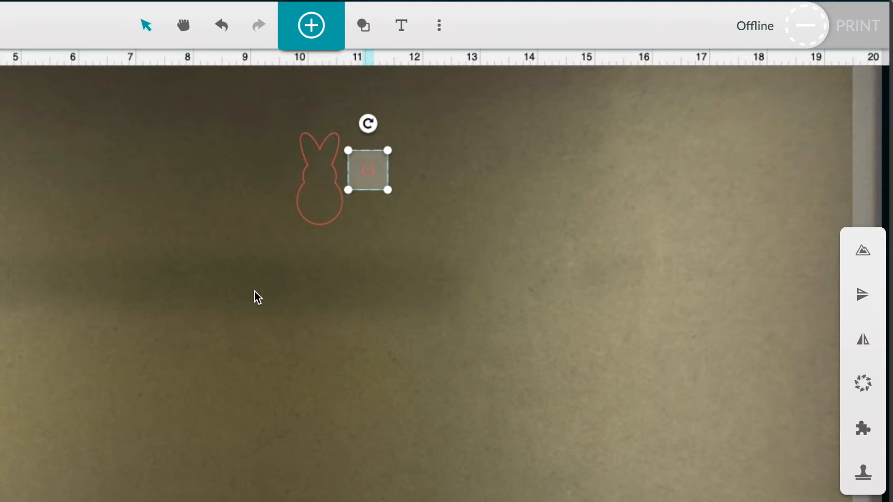
Set the circle's height to 0.15 in and position it inside the bunny, centred just below the notch between the ears
key("super+plus")
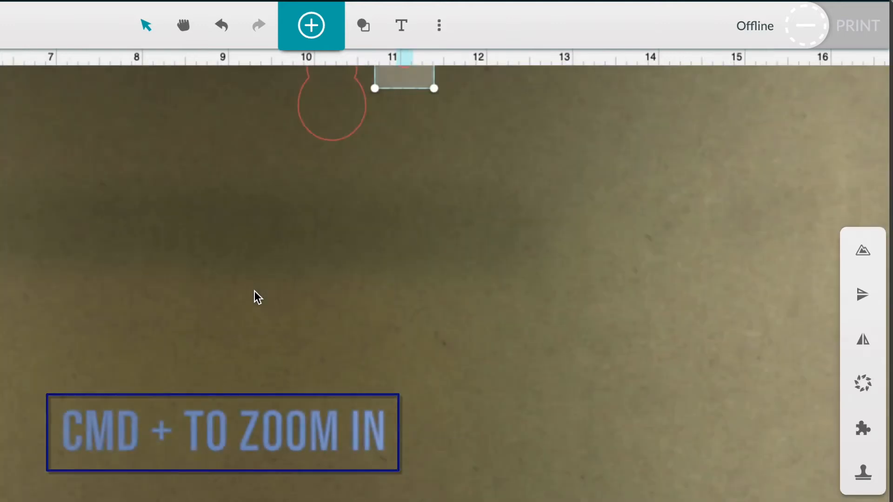
key("super+plus")
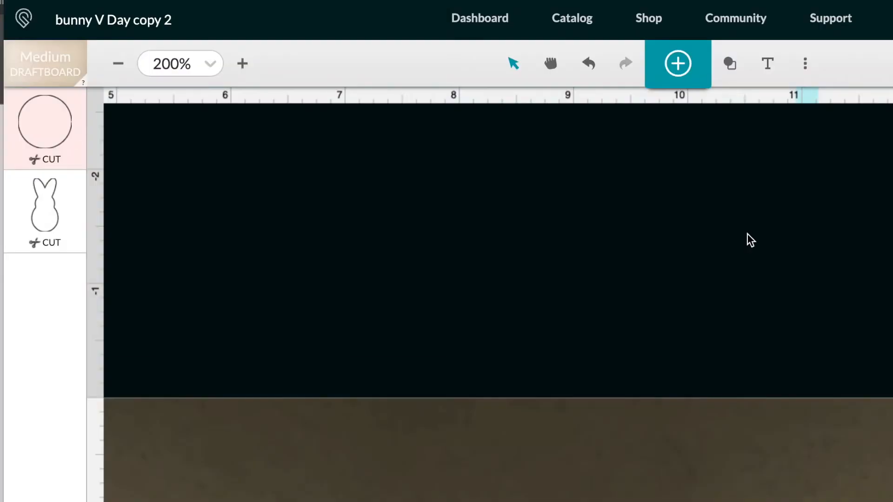
scroll(747, 234, "down", 3)
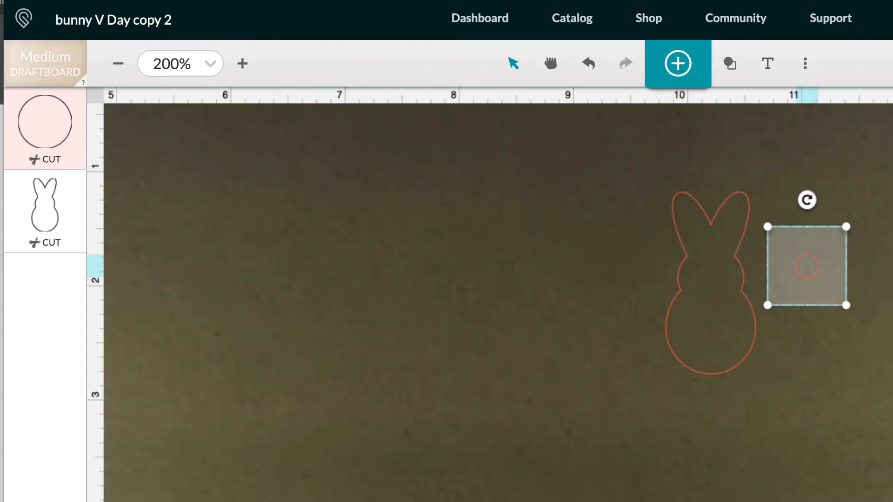
left_click(355, 486)
key("BackSpace")
type("15")
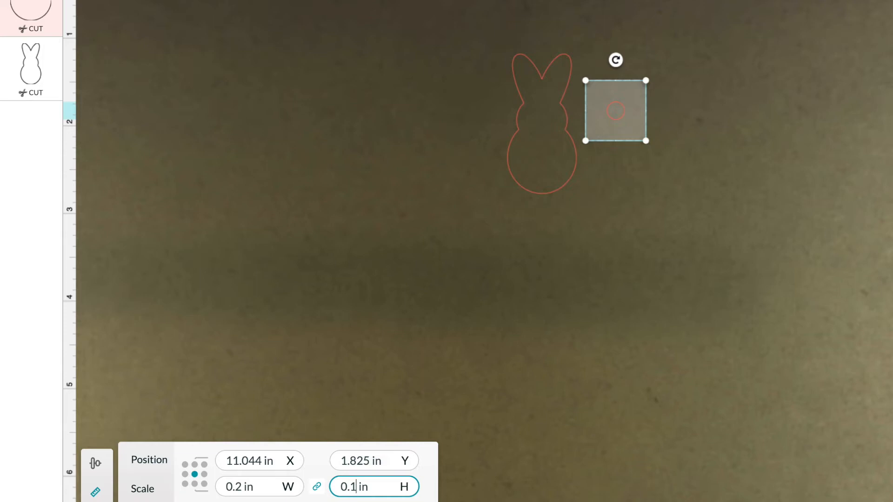
key("Return")
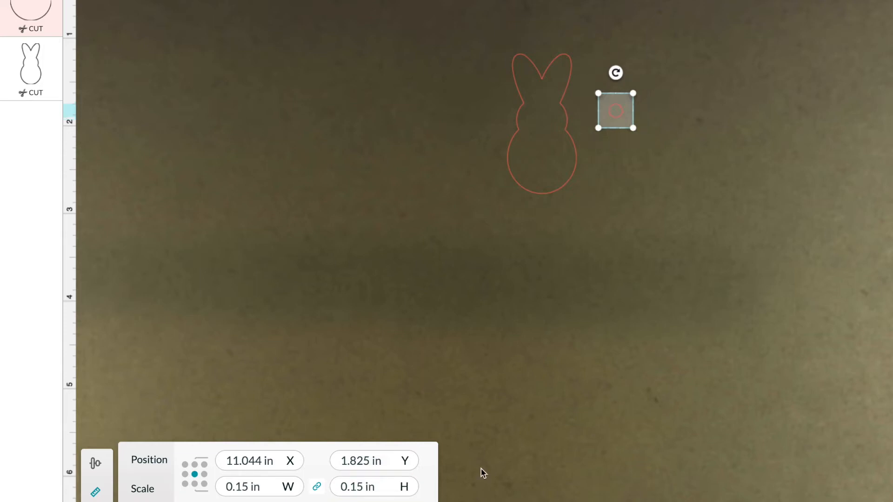
left_click_drag(616, 110, 542, 90)
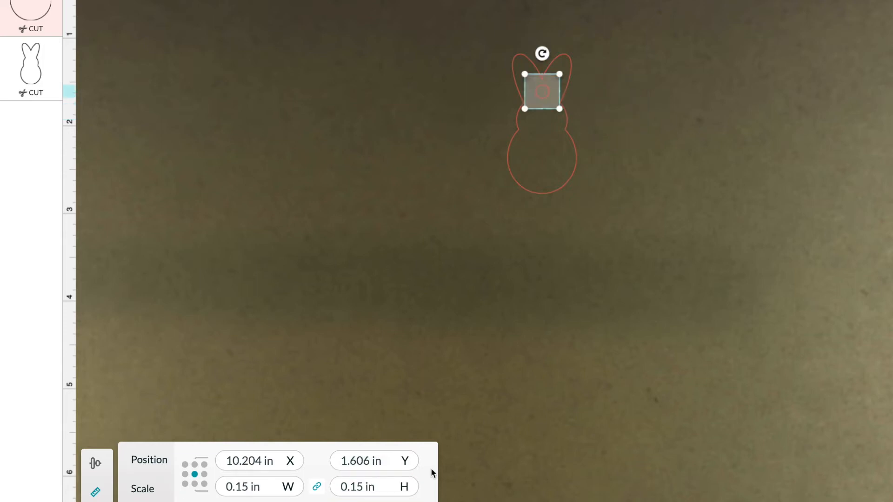
Reduce the hole circle between the bunny's ears to a height of 0.1 in
left_click(362, 486)
key("BackSpace")
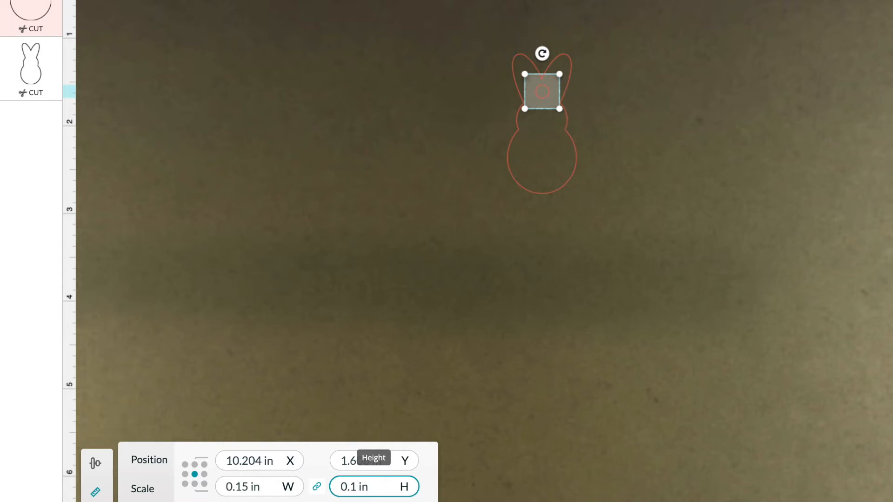
key("Return")
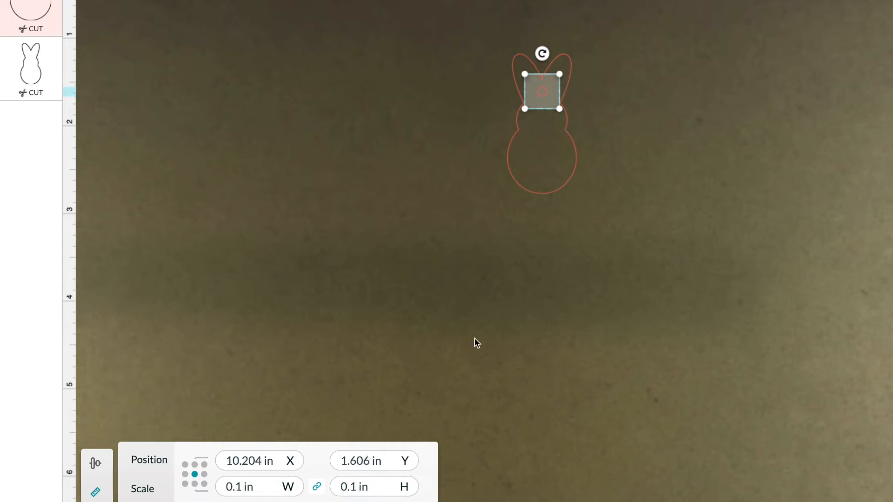
left_click(596, 182)
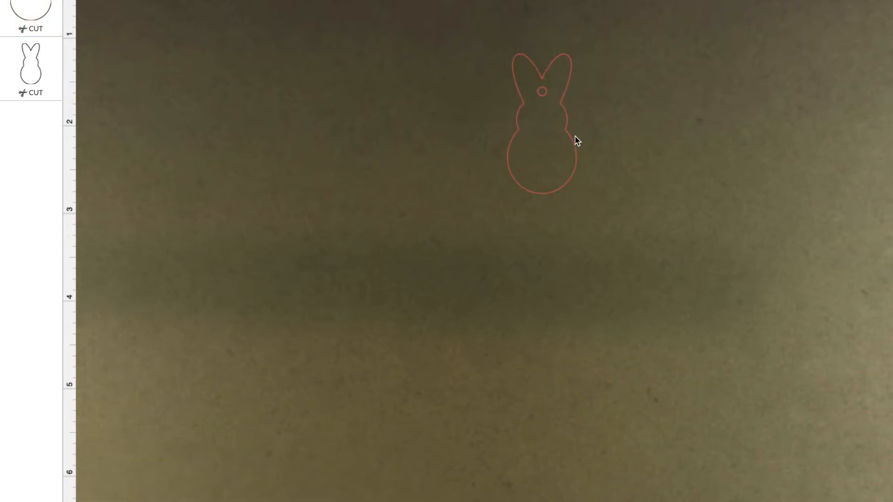
left_click(547, 96)
left_click(639, 138)
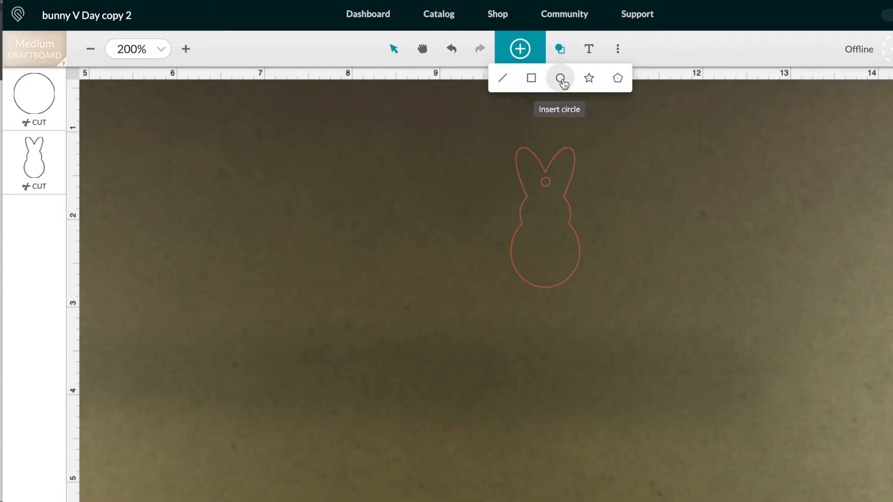
Insert a second circle and shrink it to a small dot on the empty area left of the bunny's body
left_click(561, 78)
left_click_drag(568, 390, 463, 285)
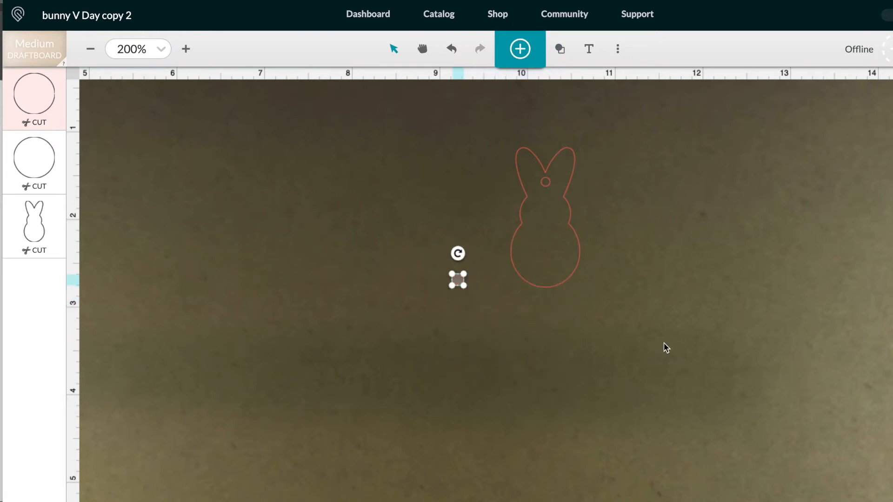
Change the new small circle's operation from Cut to Engrave
scroll(665, 347, "up", 2)
left_click(43, 123)
left_click(42, 124)
left_click(128, 91)
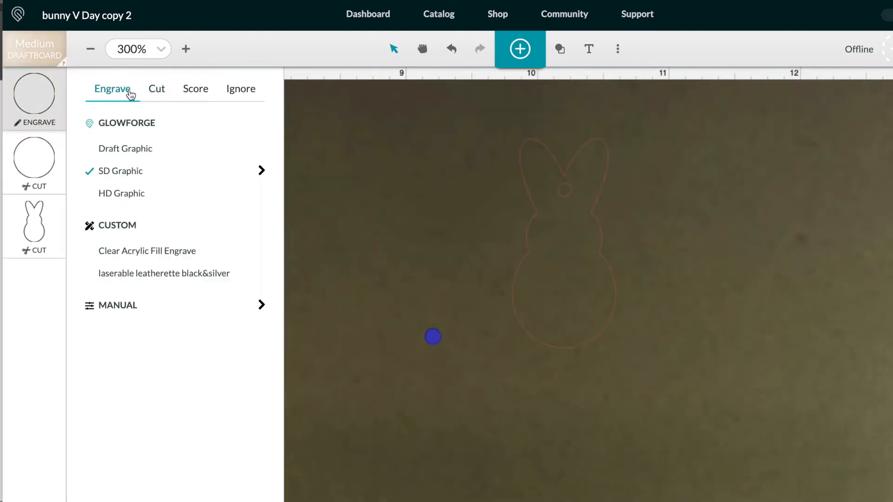
left_click(458, 339)
Shrink the engraved dot further and place it on the bunny's face as the left eye
left_click(433, 336)
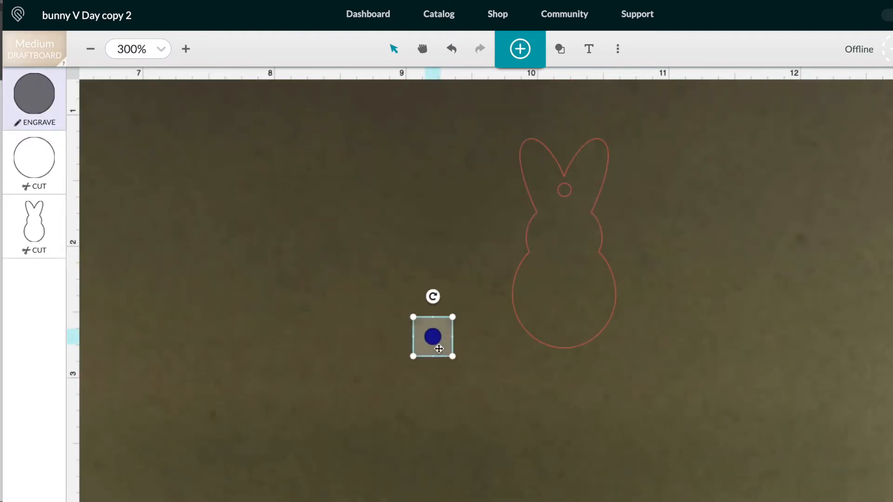
left_click_drag(448, 356, 436, 348)
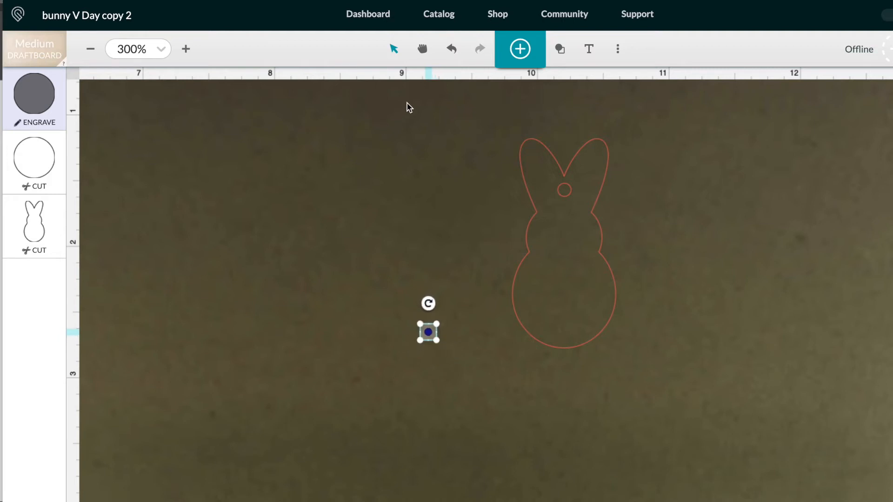
key("super+equal")
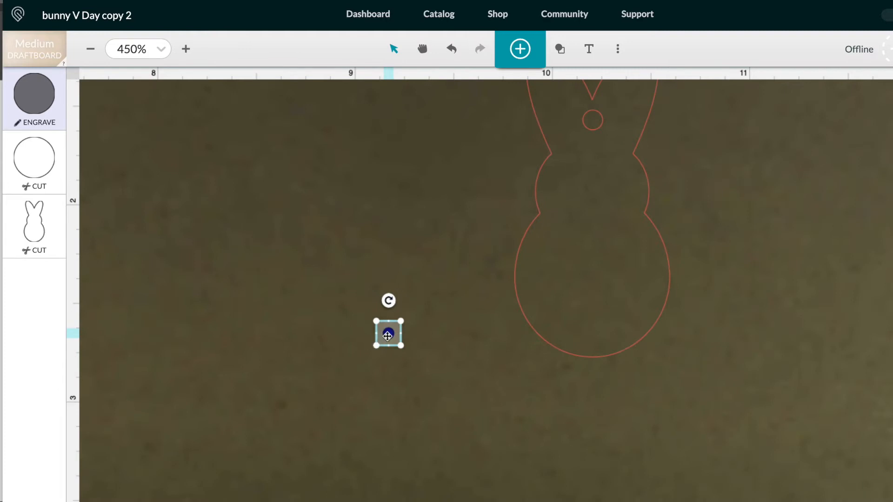
left_click_drag(387, 334, 574, 178)
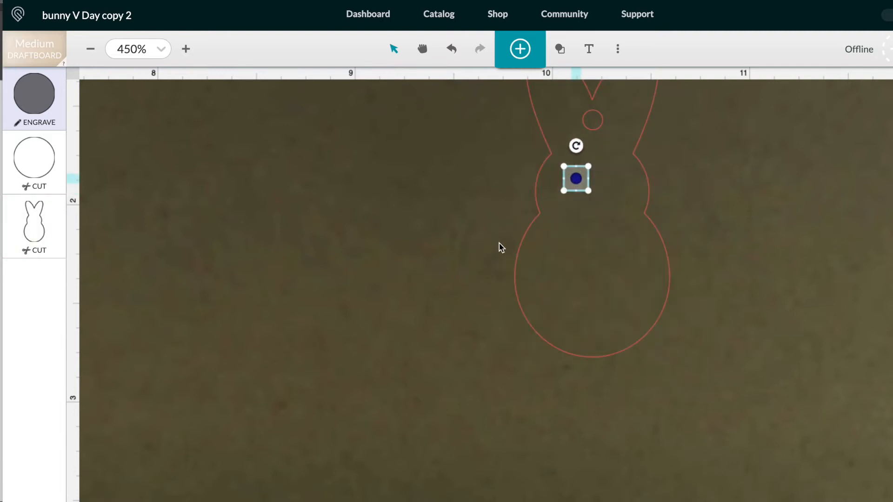
Duplicate the eye dot and place the copy on the face as the right eye, level with the first
left_click(304, 191)
left_click(576, 182)
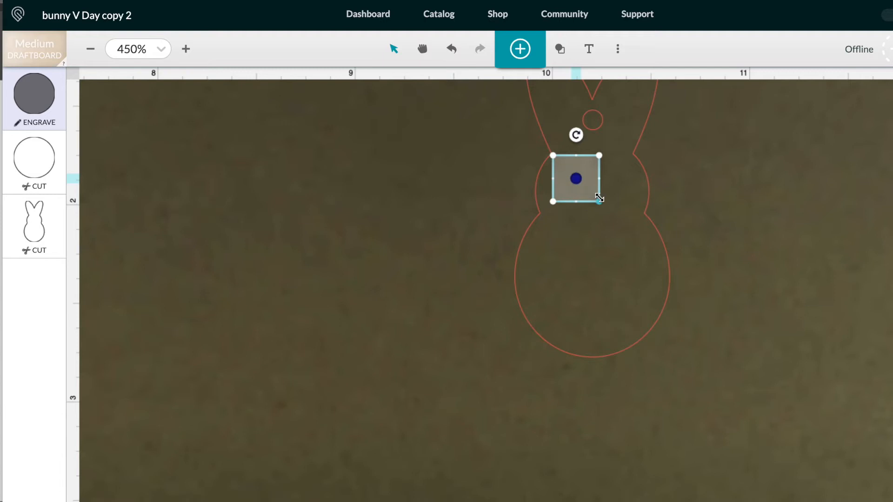
key("super+c")
key("super+v")
left_click_drag(625, 226, 610, 178)
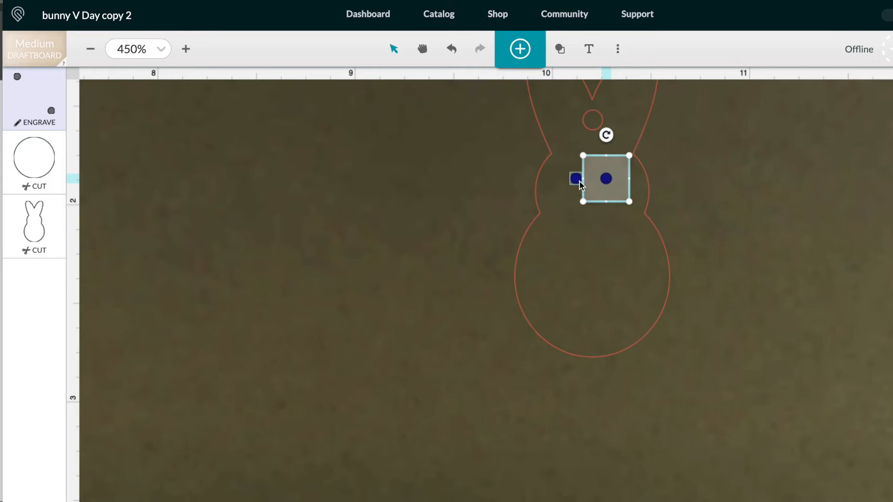
Align the middles of the two eye dots
left_click(577, 179, "shift")
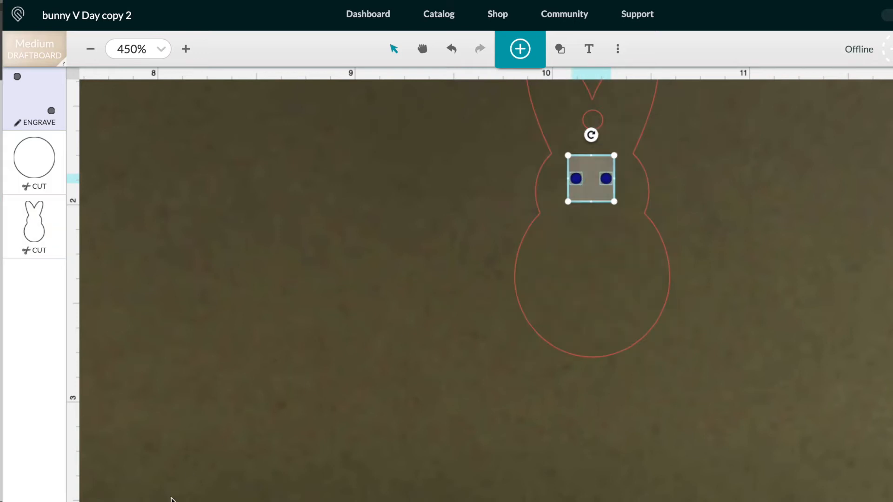
left_click(94, 460)
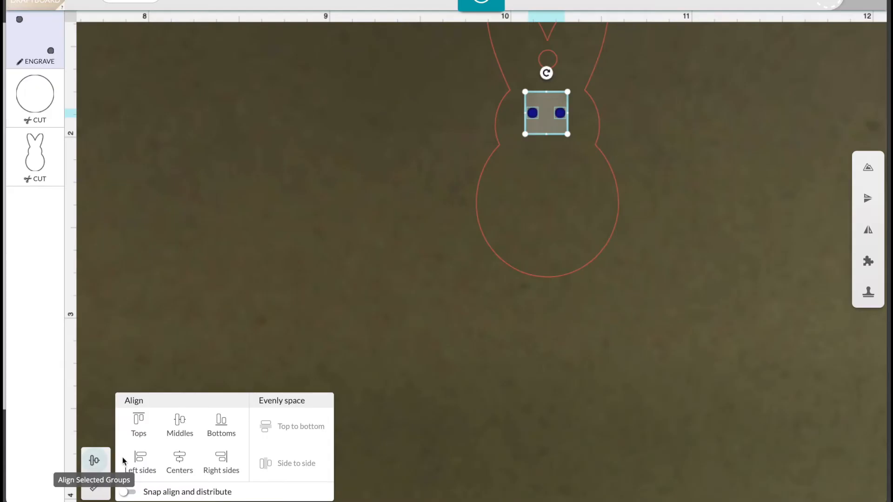
left_click(175, 428)
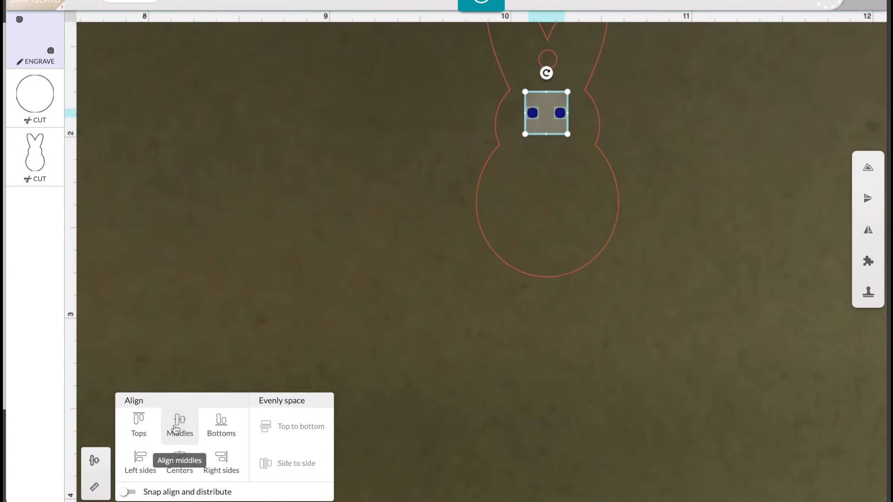
left_click(490, 414)
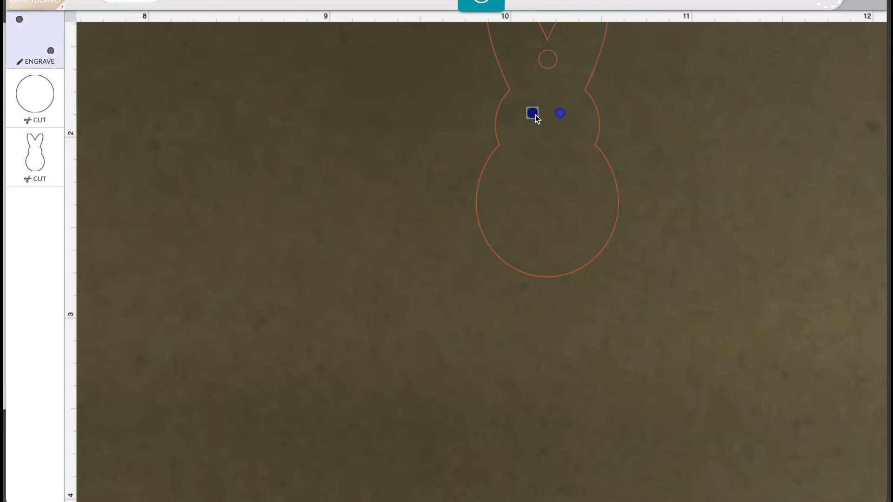
Group the two eye dots together
left_click(534, 115)
left_click(561, 115, "shift")
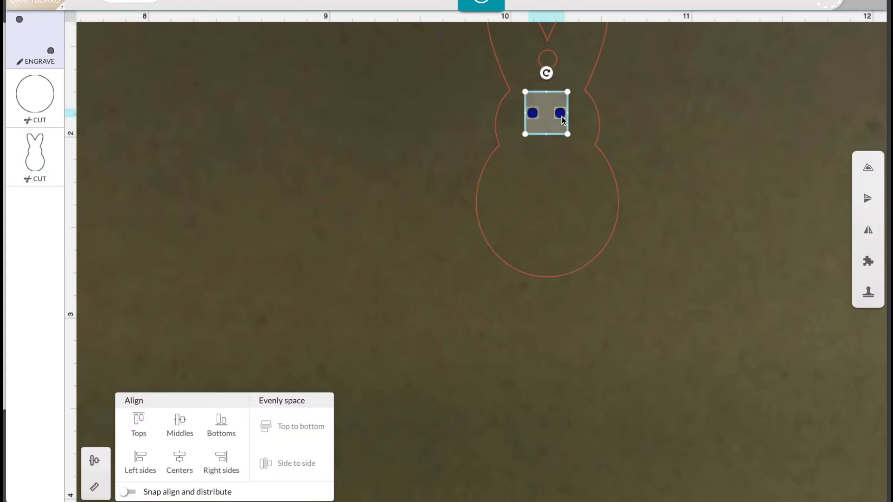
right_click(561, 120)
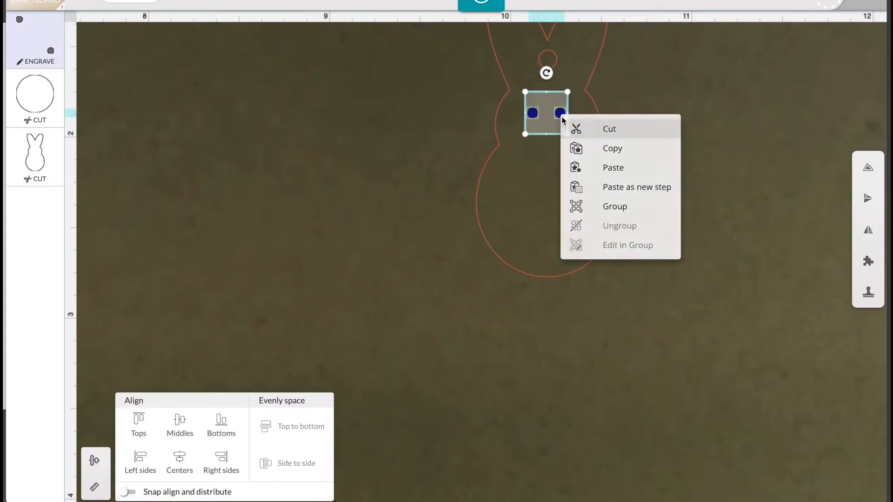
left_click(593, 205)
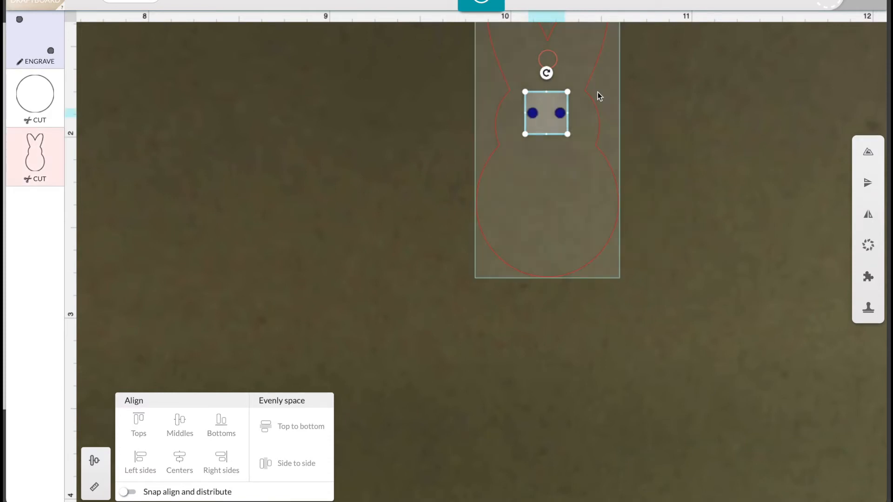
Align the centers of the grouped eyes, the hole circle and the bunny outline
left_click(556, 57, "shift")
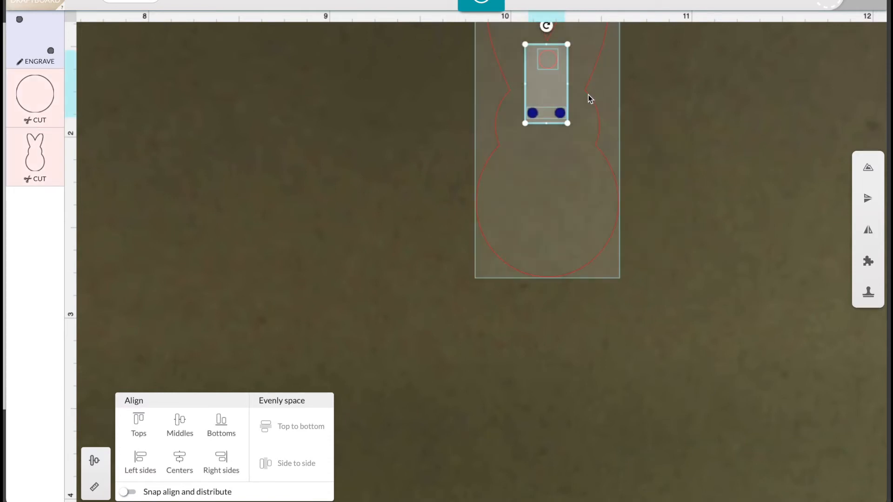
left_click(587, 95, "shift")
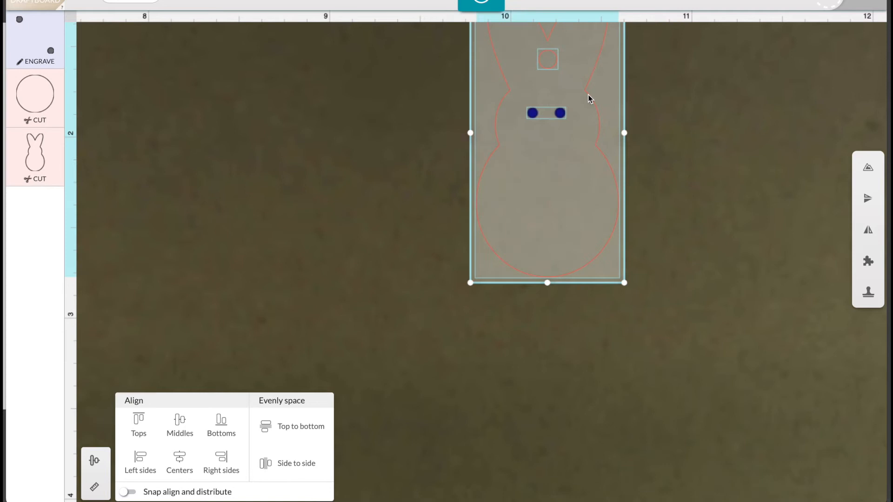
left_click(185, 457)
left_click(542, 440)
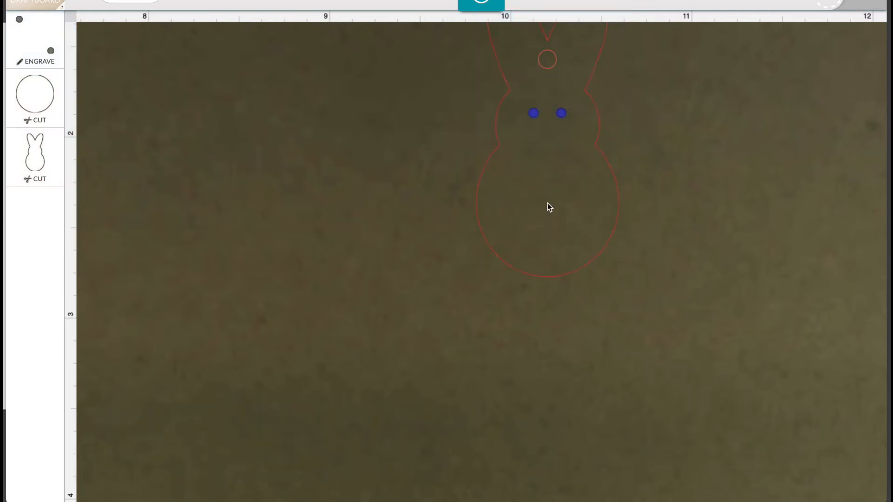
Insert a new circle for the nose and set it to engrave
left_click(521, 4)
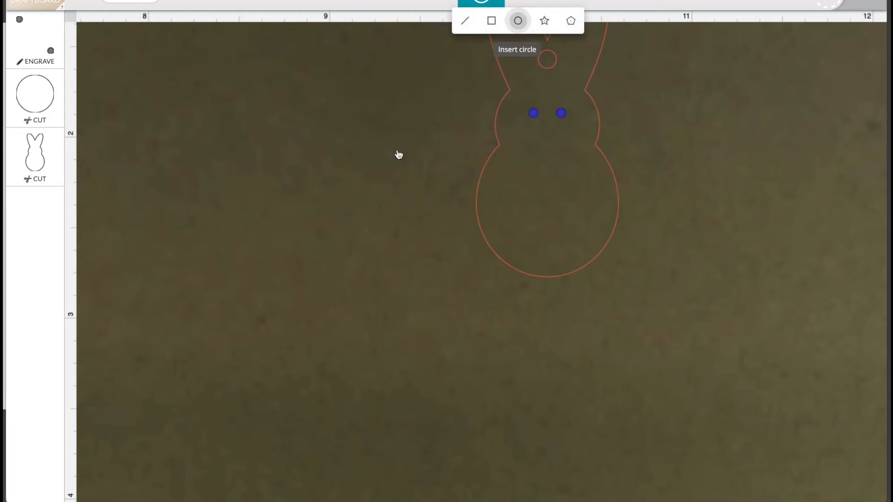
left_click(516, 20)
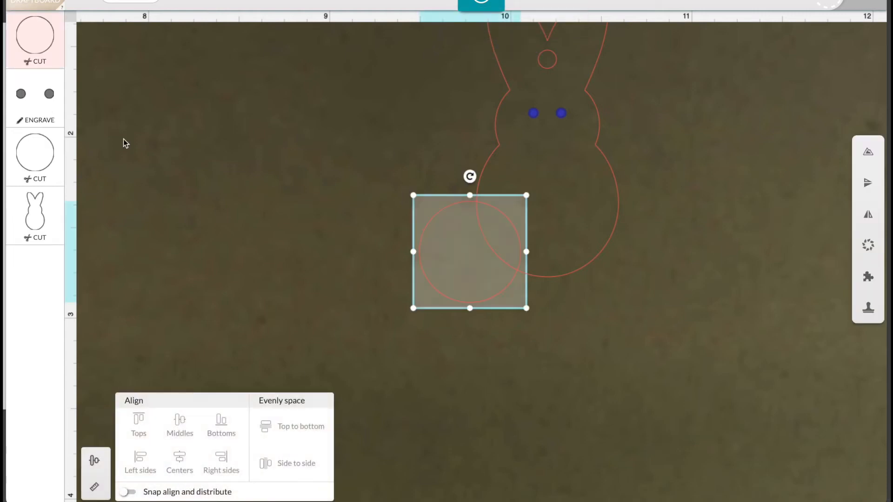
left_click(40, 65)
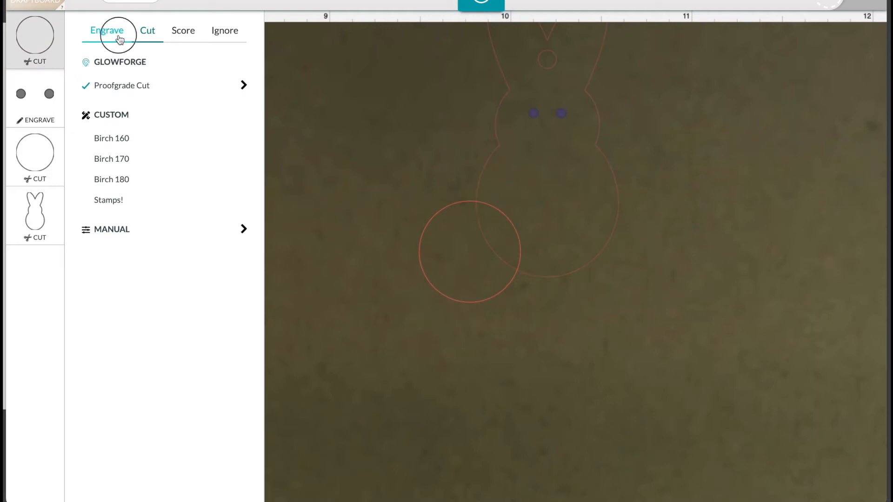
left_click(106, 31)
left_click(464, 289)
left_click(443, 330)
Shrink the new engraved circle to a 0.049 in dot with its aspect ratio locked
left_click(467, 285)
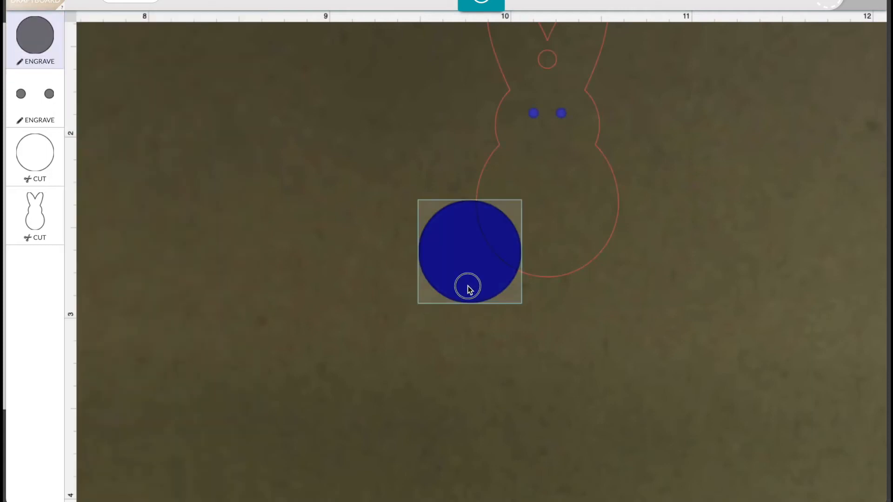
left_click_drag(525, 314, 428, 210)
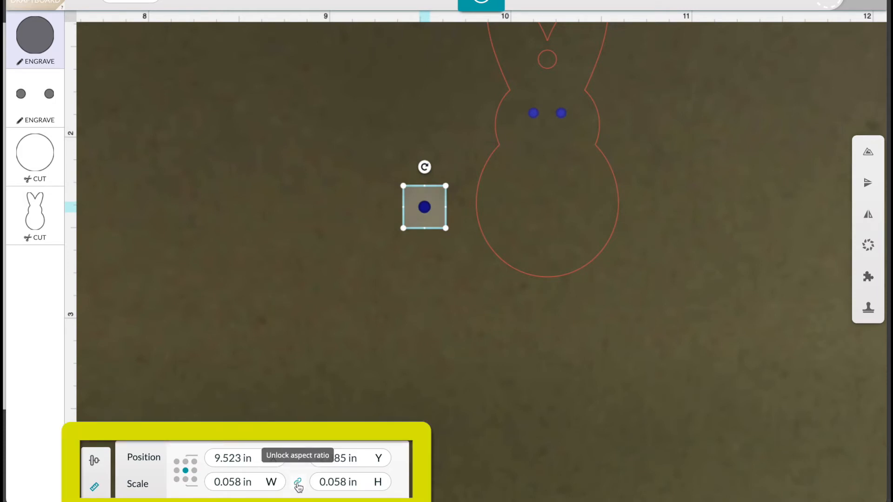
left_click(298, 483)
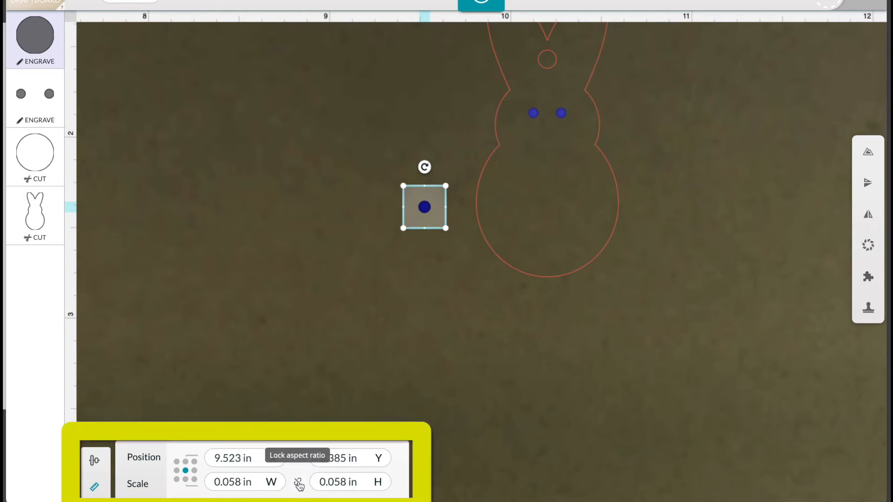
left_click(298, 483)
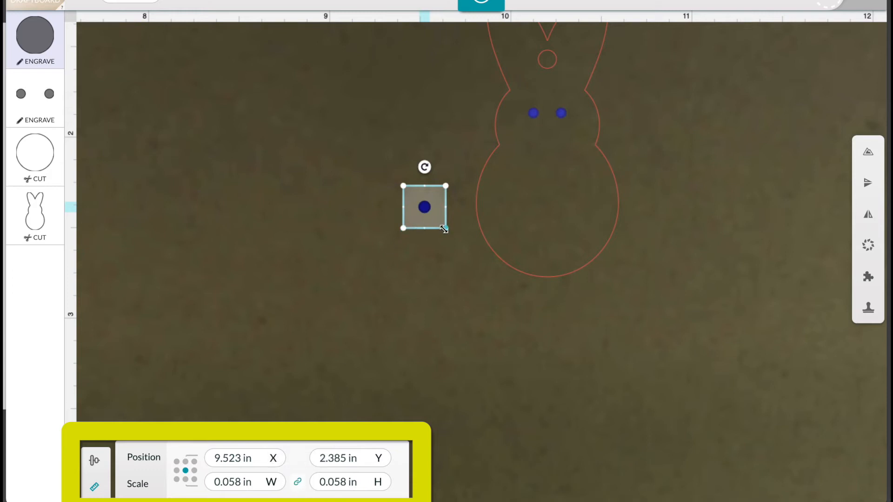
left_click(342, 482)
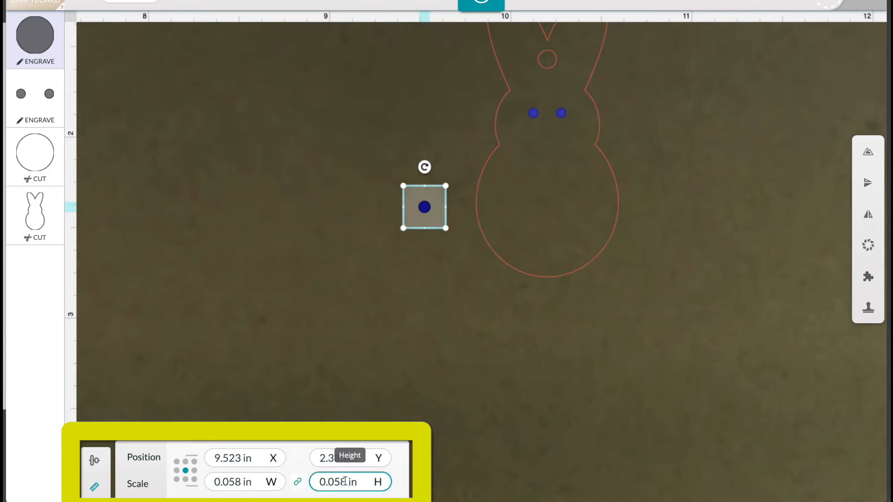
key("BackSpace")
key("BackSpace")
type("49")
key("Return")
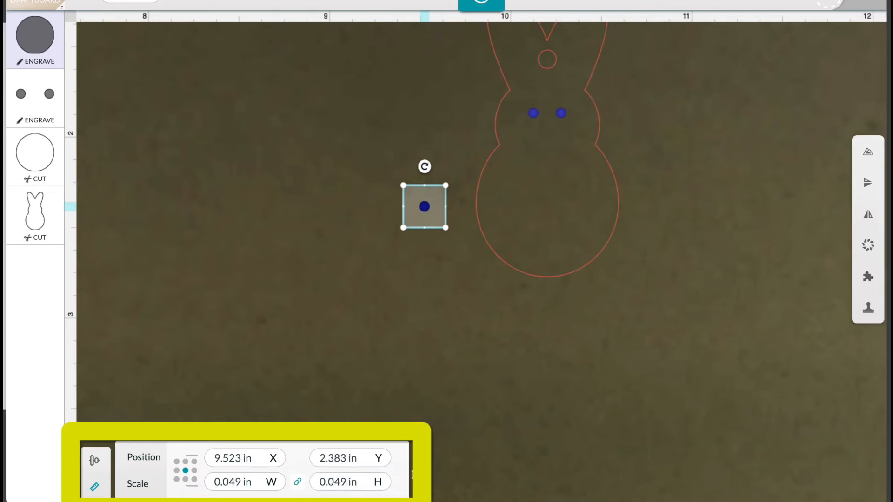
Place the dot below and between the eyes as the nose, and align its center with the eyes, hole and bunny outline
left_click_drag(427, 226, 546, 132)
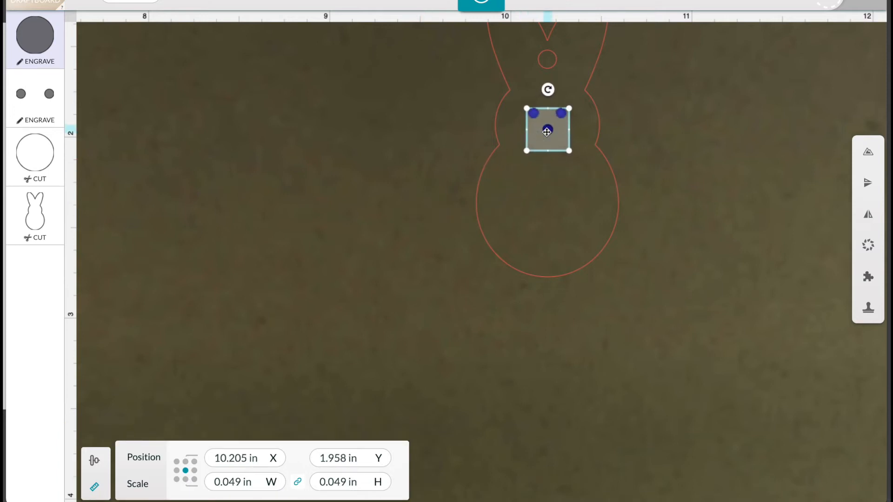
left_click(552, 64, "shift")
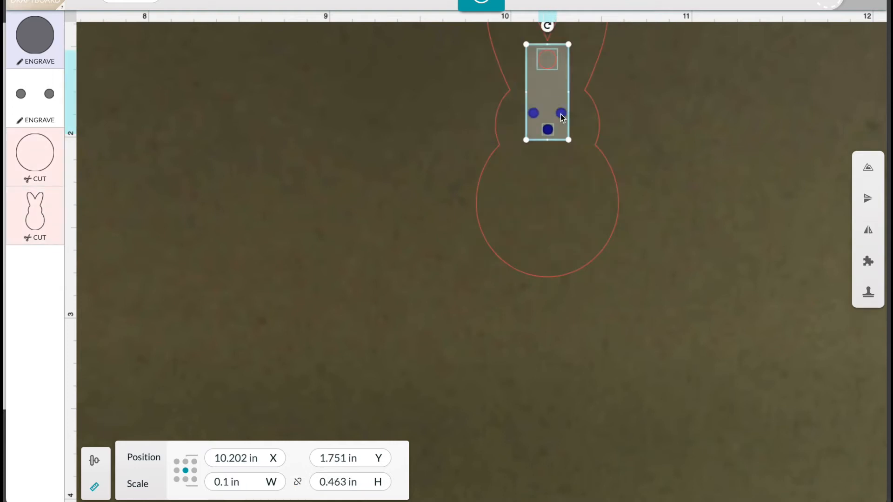
left_click(599, 121, "shift")
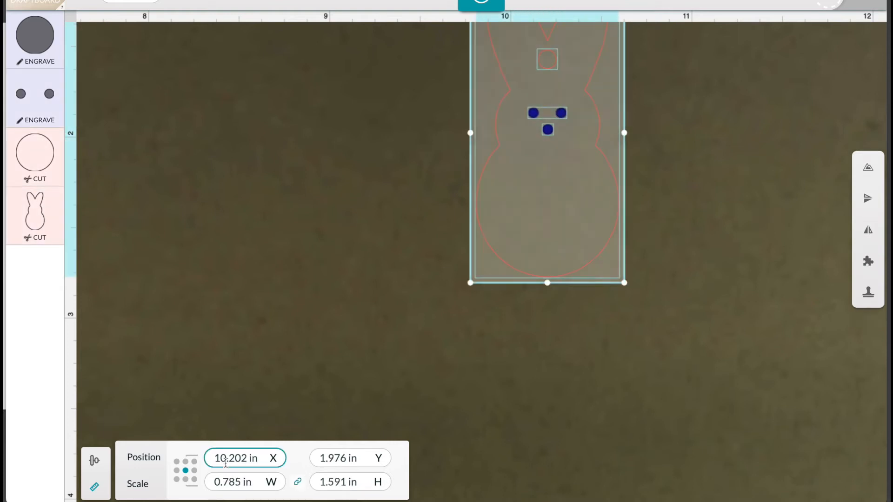
left_click(92, 460)
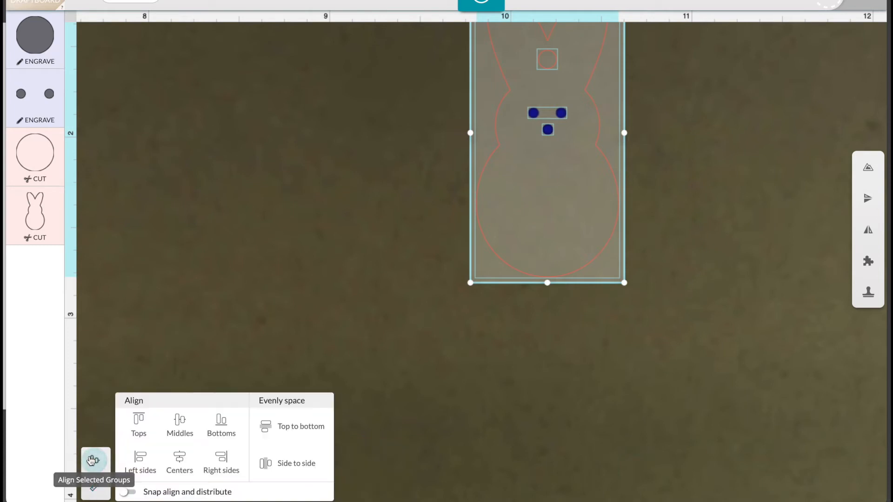
left_click(194, 455)
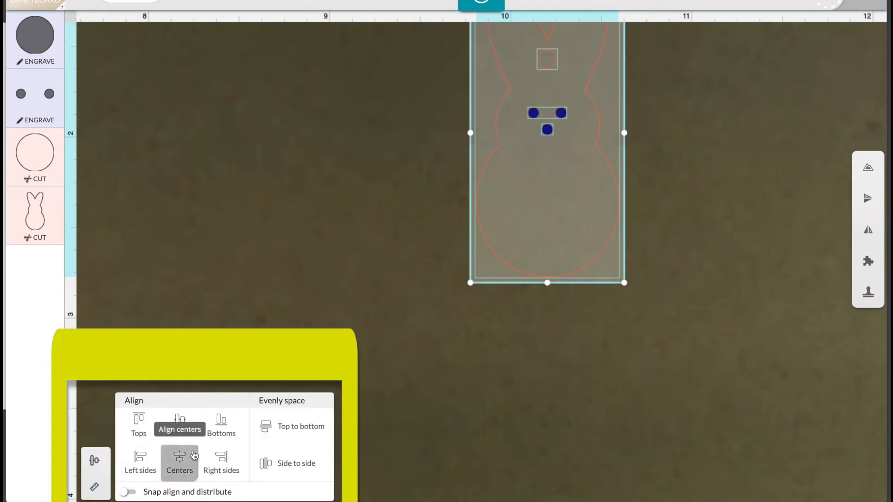
left_click(421, 411)
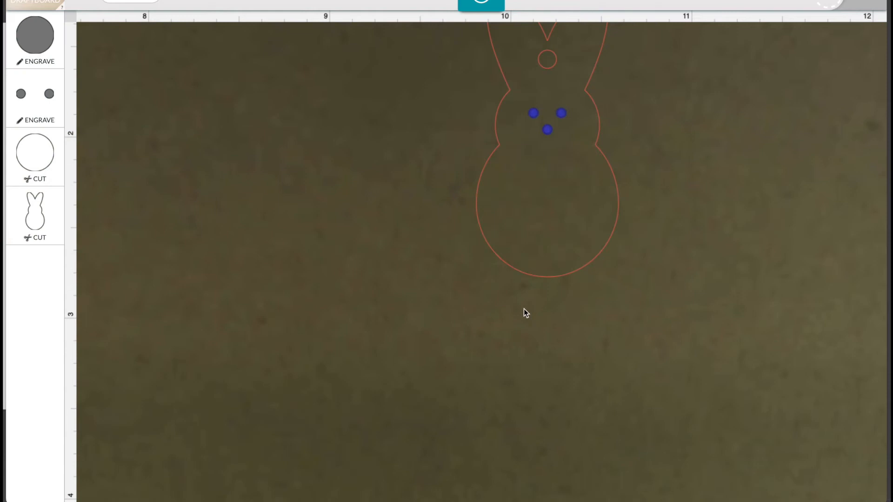
Group the bunny outline, hole, eyes and nose into one object
scroll(699, 187, "up", 2)
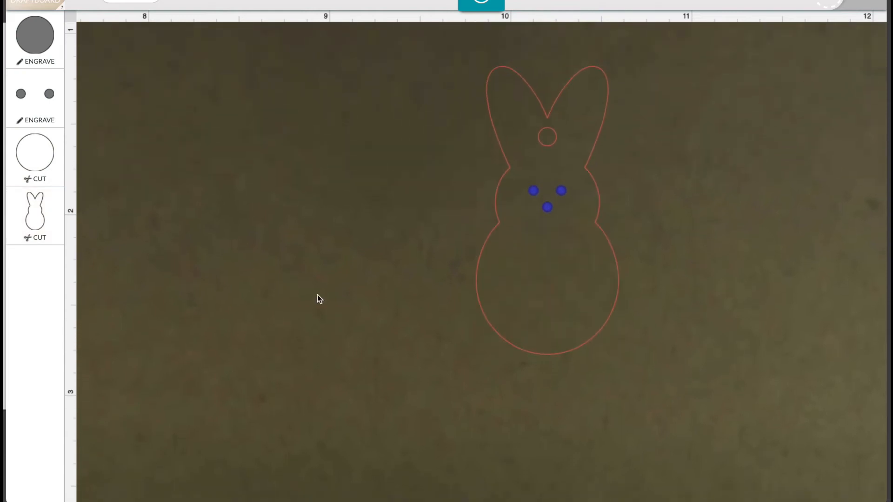
left_click_drag(423, 46, 715, 362)
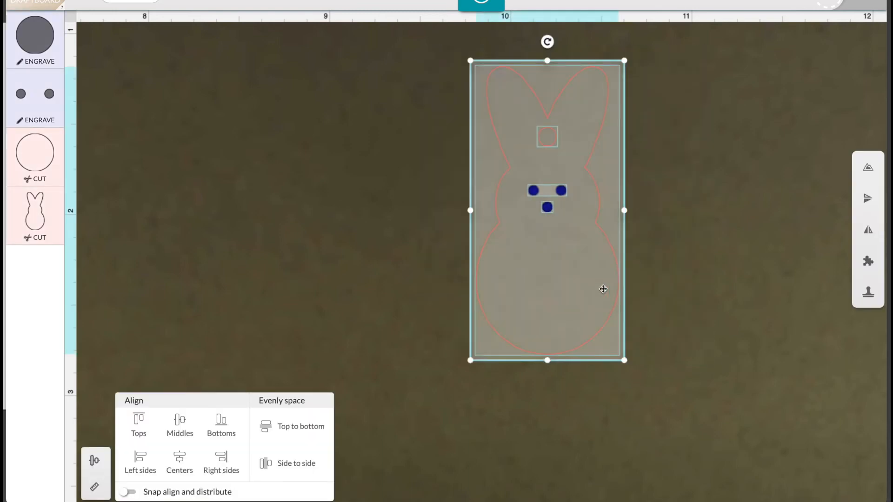
right_click(573, 276)
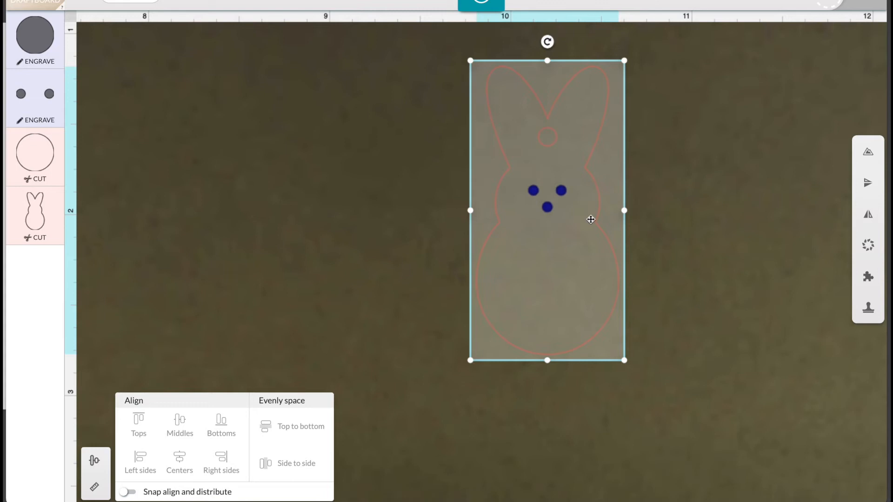
Duplicate the grouped bunny and place the copy directly to the right of the original, level with it
key("ctrl+c")
key("ctrl+v")
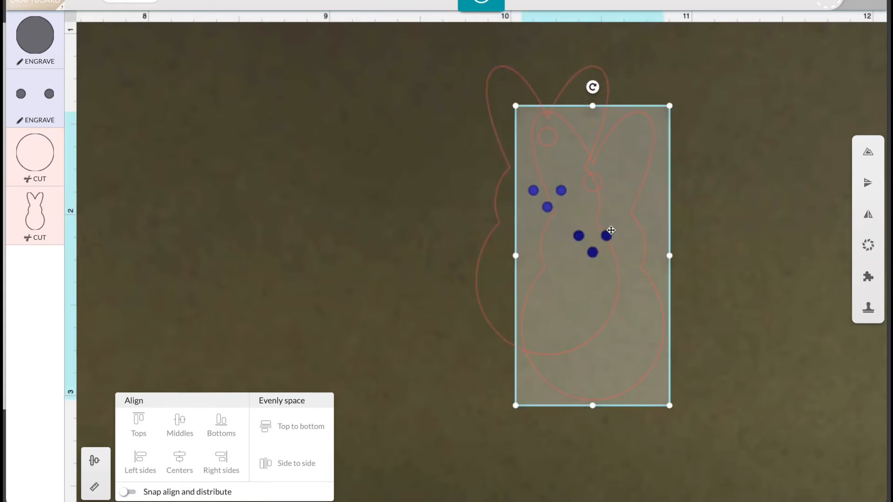
left_click_drag(616, 249, 729, 208)
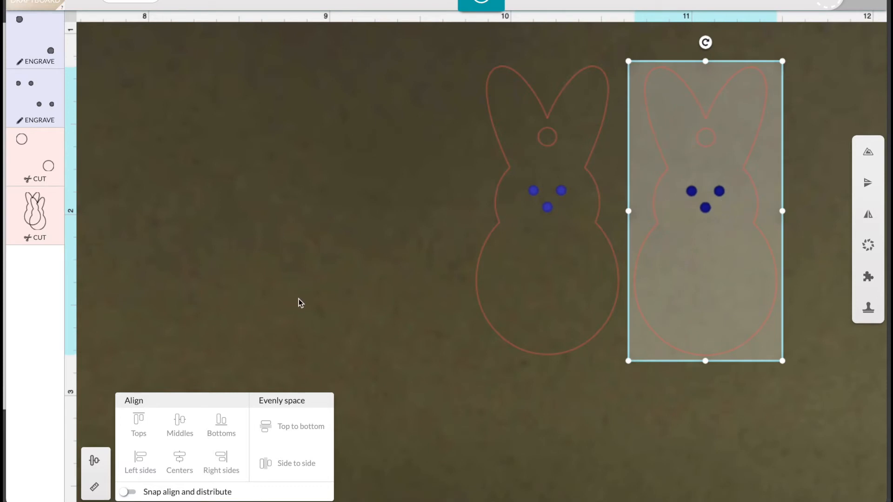
left_click(399, 292)
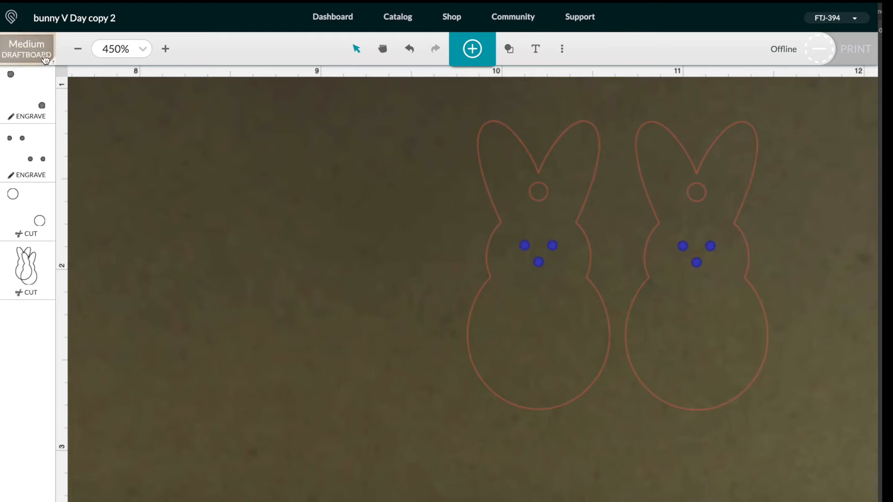
Ungroup the original bunny back into its separate outline, hole, eyes and nose
left_click(79, 50)
left_click(78, 50)
left_click(78, 50)
left_click(78, 50)
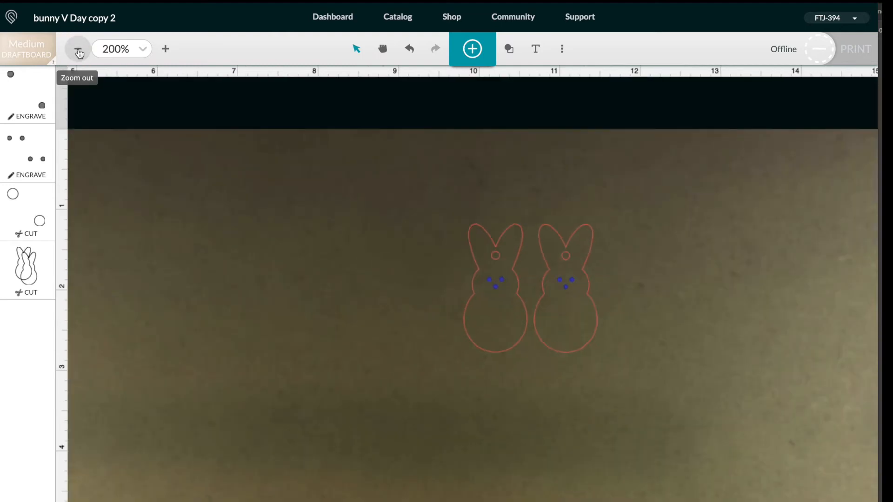
left_click(78, 51)
left_click(483, 268)
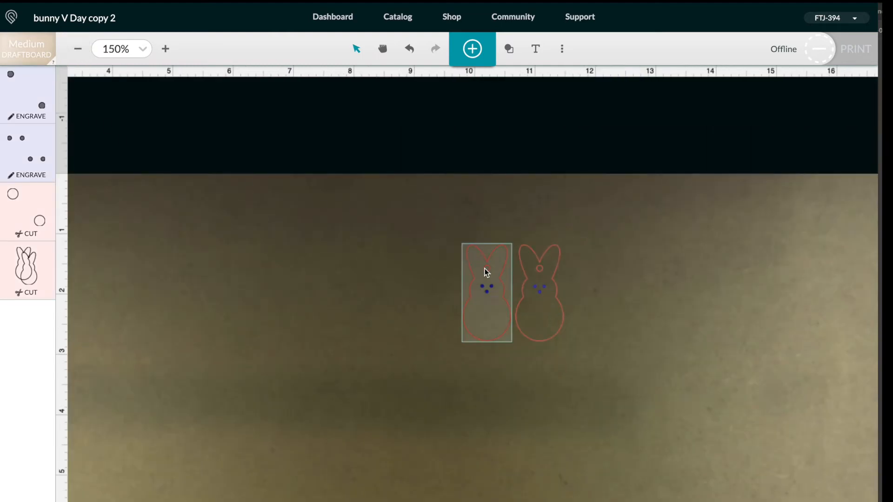
right_click(485, 271)
left_click(483, 320)
right_click(482, 346)
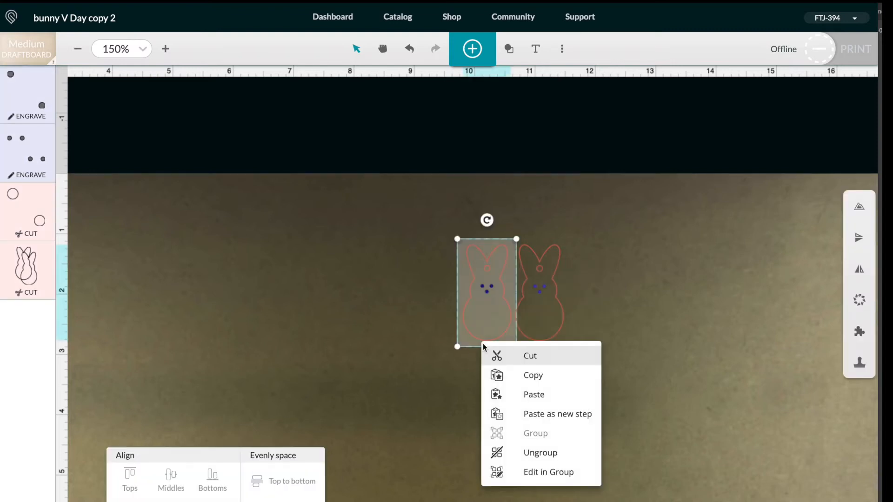
left_click(523, 450)
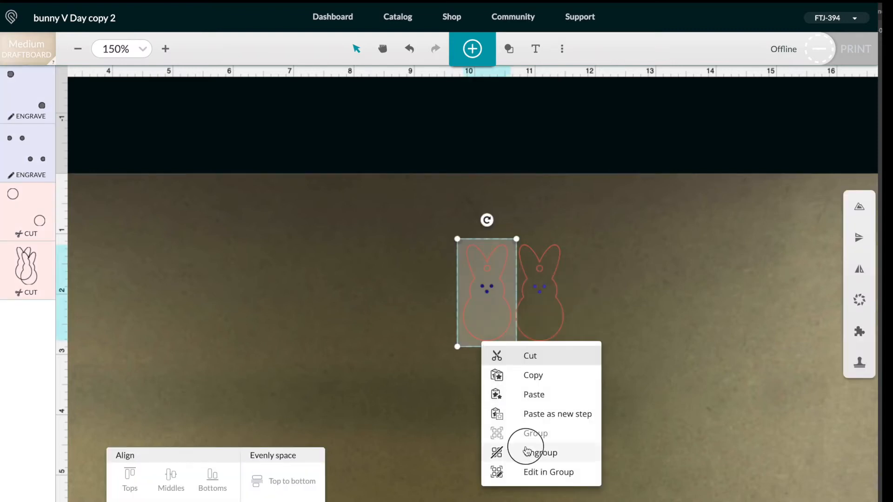
left_click(433, 436)
left_click(483, 274)
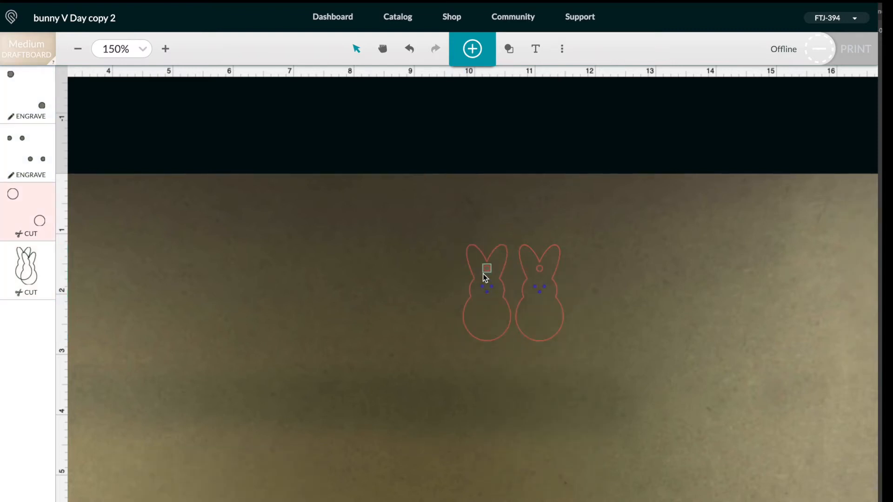
left_click(454, 271)
scroll(540, 358, "down", 1)
scroll(540, 361, "down", 4)
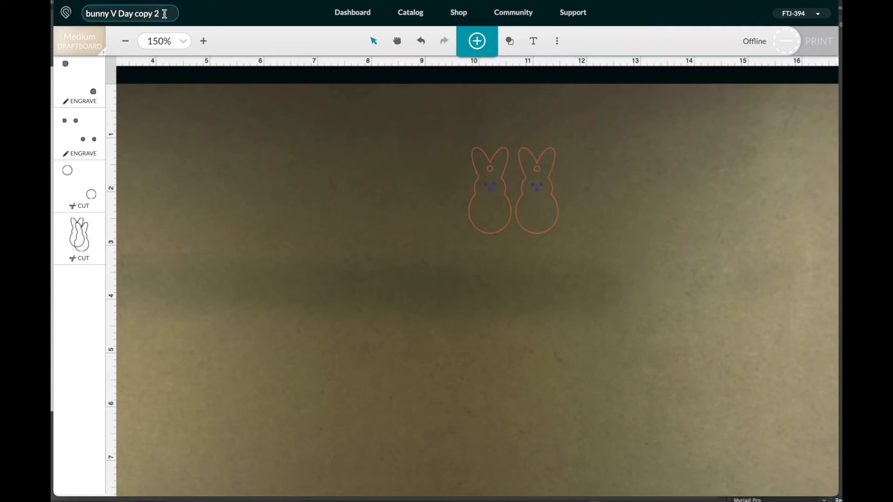
Rename the design to "Bunny Earrings" and export it
left_click_drag(165, 14, 47, 9)
type("Bunny Earrings")
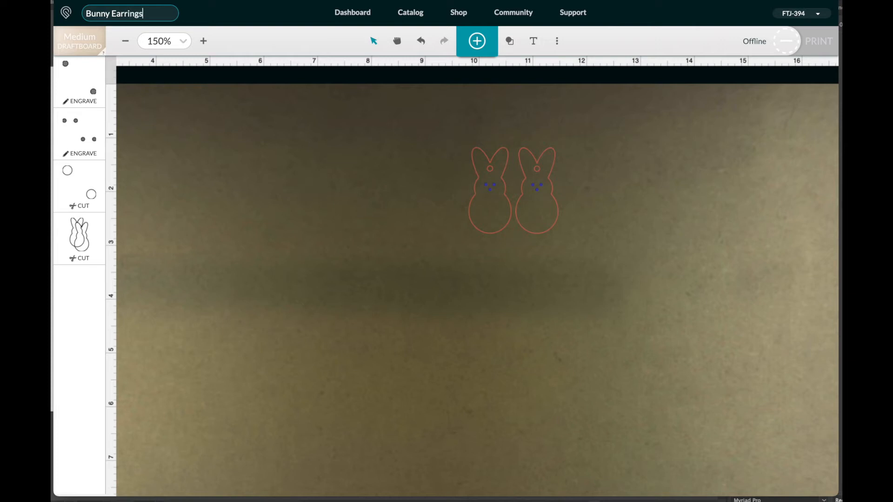
key("Return")
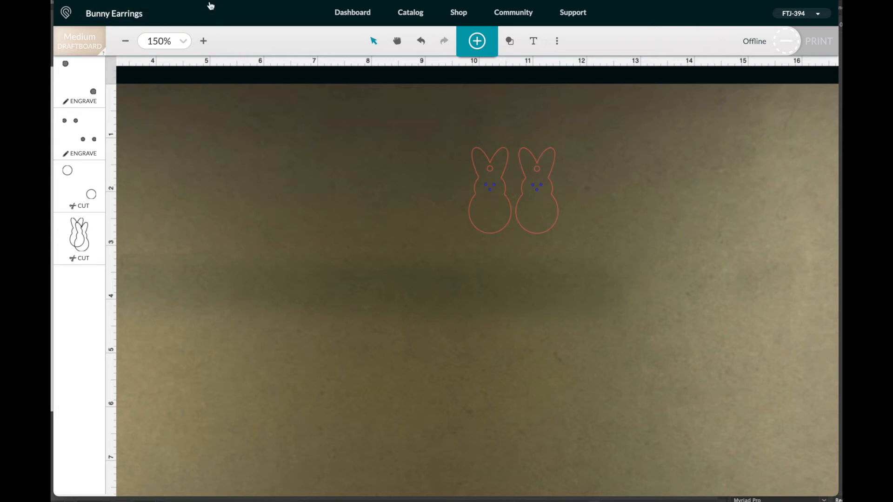
left_click(557, 41)
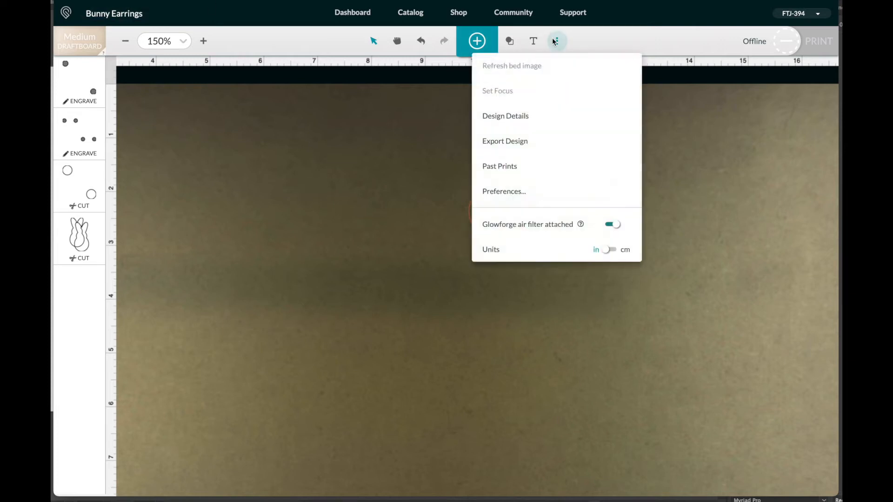
left_click(529, 149)
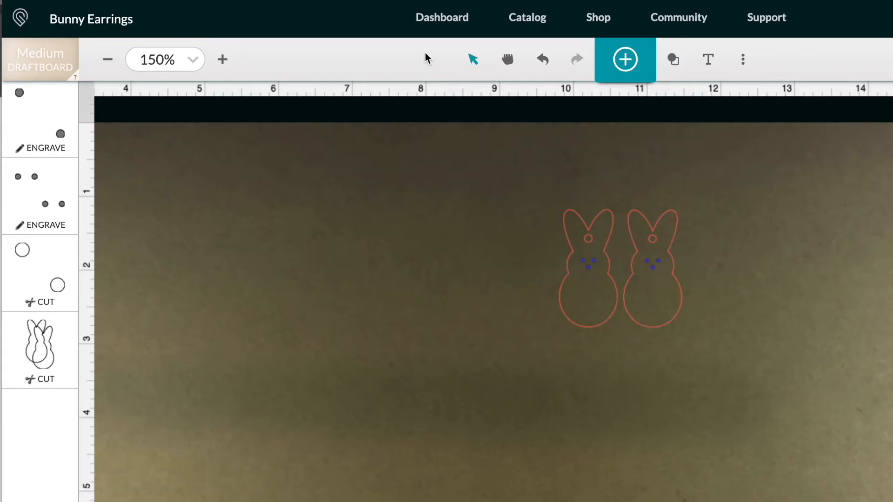
Return to the design dashboard and make a copy of the Bunny Earrings design
left_click(430, 27)
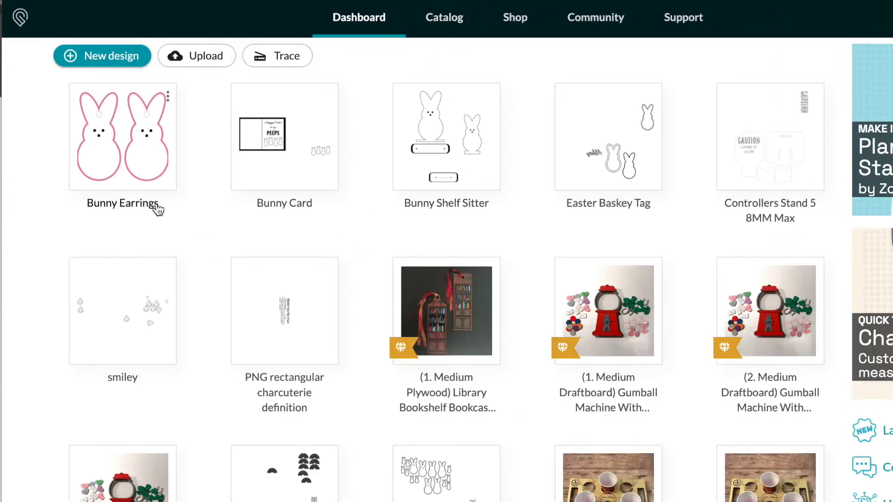
left_click(168, 98)
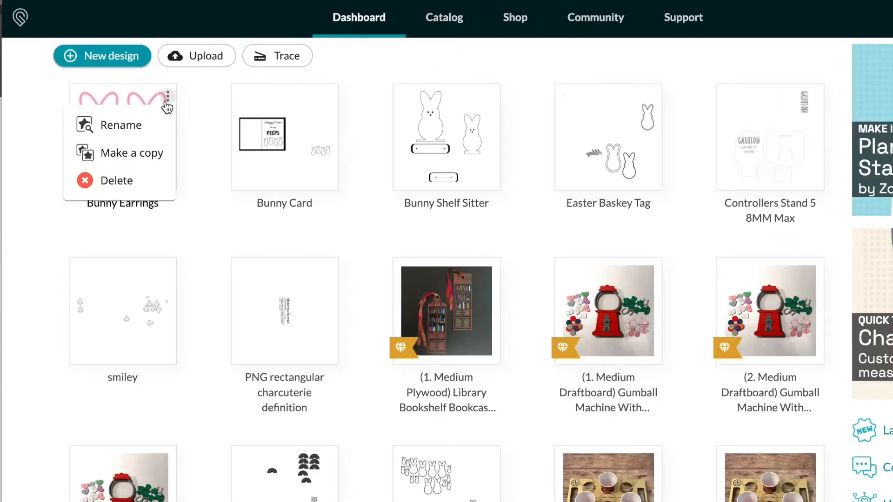
left_click(158, 151)
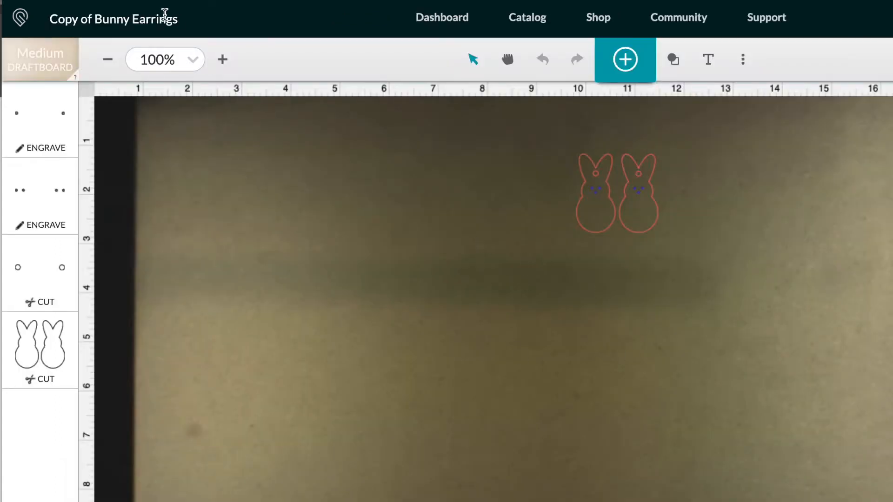
Rename the copied design to "Easter Card"
left_click(179, 18)
left_click_drag(177, 17, 25, 5)
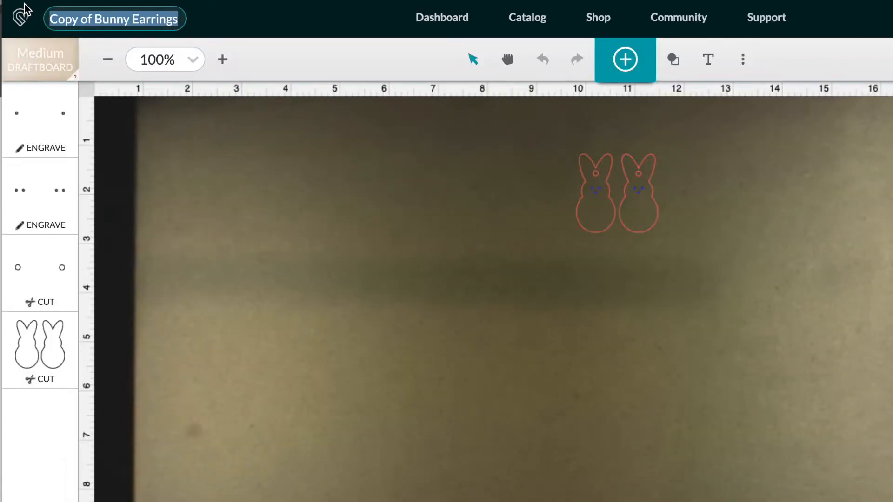
type("Easter Card")
key("Return")
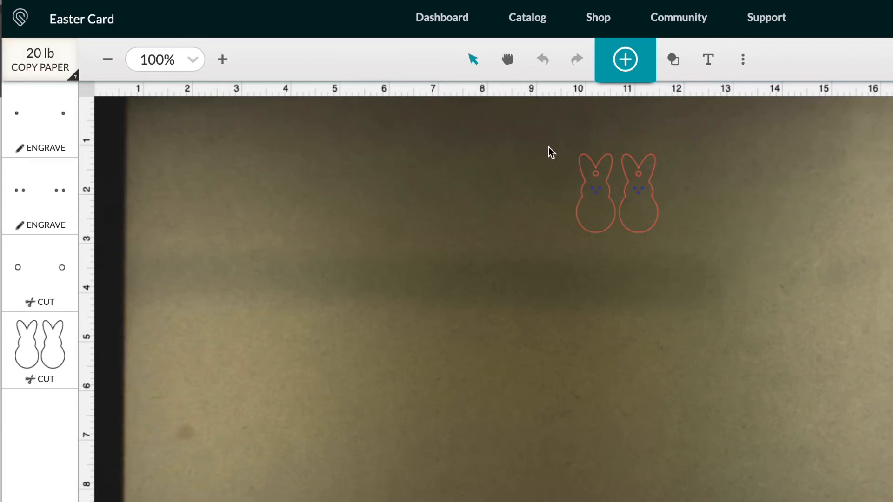
Delete the second bunny plus the first bunny's hole, eyes and nose, and move the remaining outline lower on the bed
left_click(621, 165)
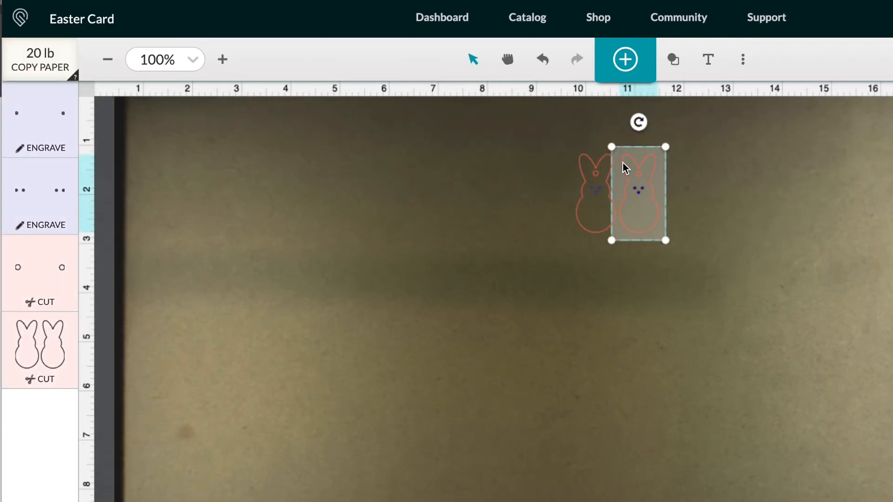
key("Delete")
left_click(599, 175)
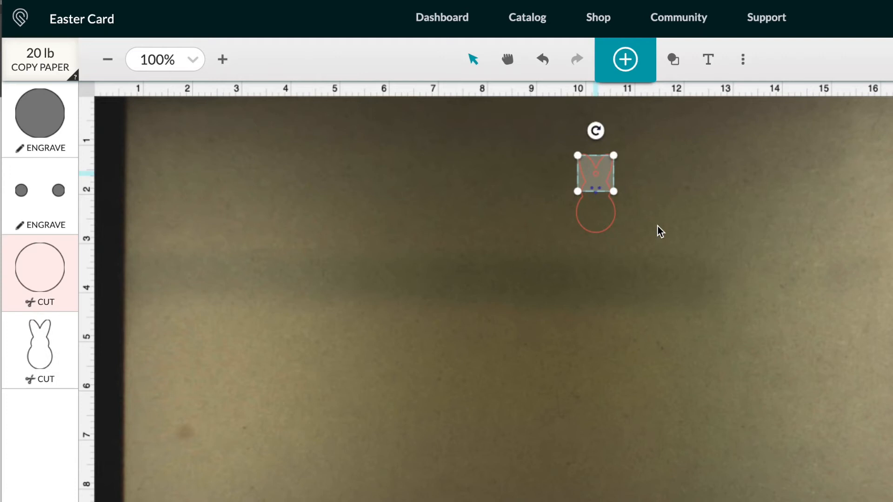
key("Delete")
left_click(599, 192)
key("Delete")
left_click(597, 192)
key("Delete")
left_click(593, 190)
key("Delete")
left_click_drag(612, 225, 716, 487)
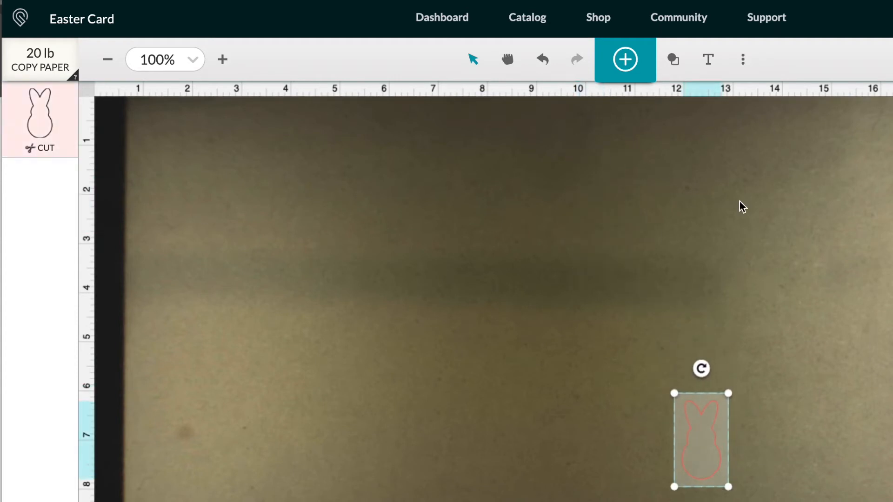
Add a square shape, unlock its aspect ratio and set its width to 10 in
left_click(669, 71)
left_click(644, 98)
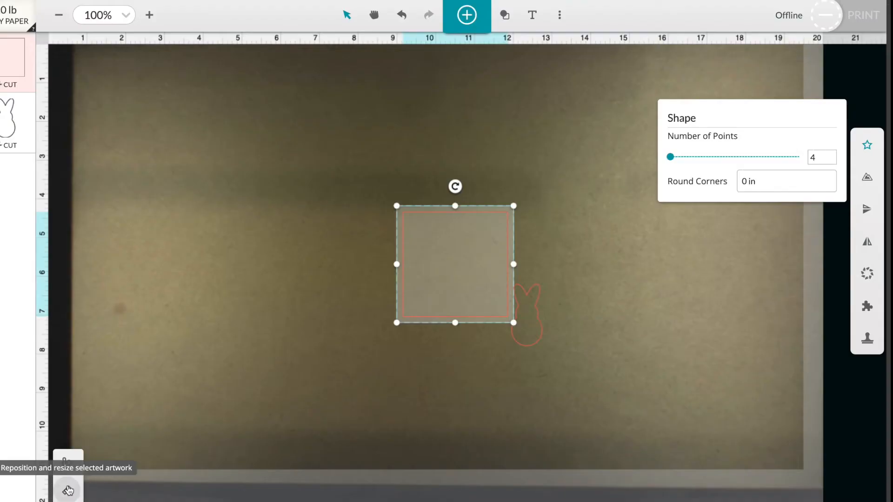
left_click(67, 490)
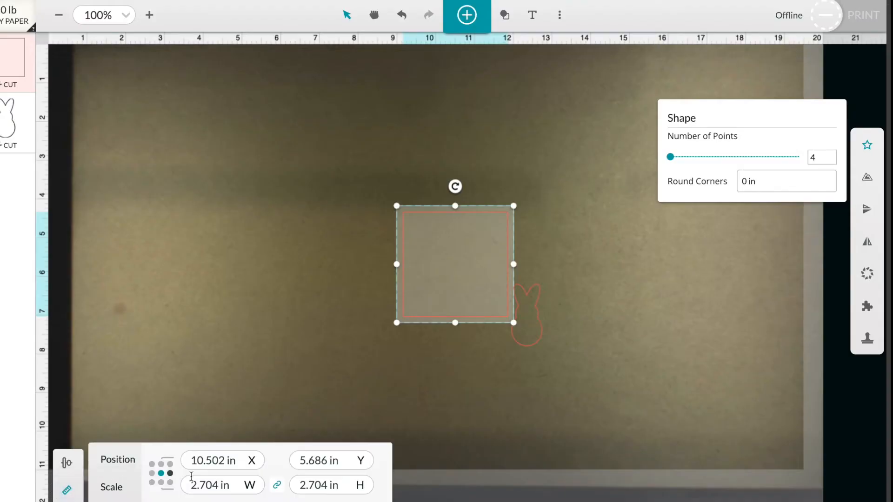
left_click(277, 485)
left_click(247, 484)
left_click_drag(239, 484, 160, 483)
type("10")
key("Return")
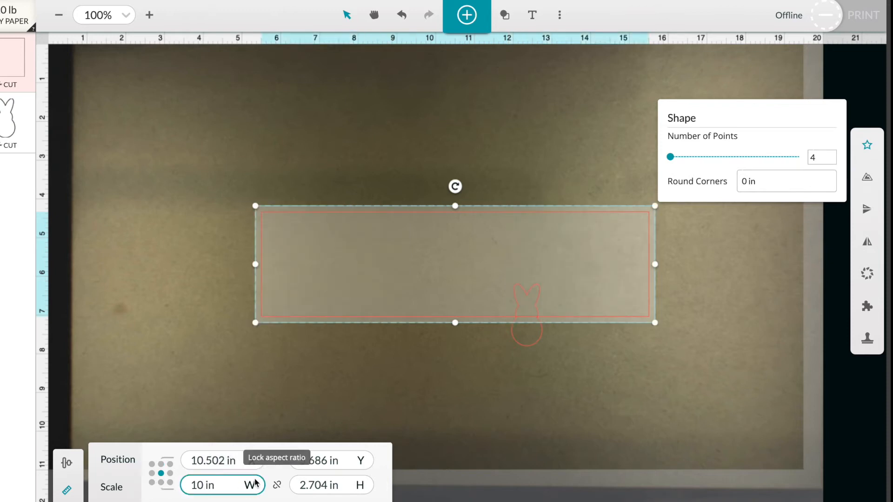
Set the card rectangle's height to 7 in and deselect it
left_click(324, 485)
left_click_drag(324, 485, 278, 490)
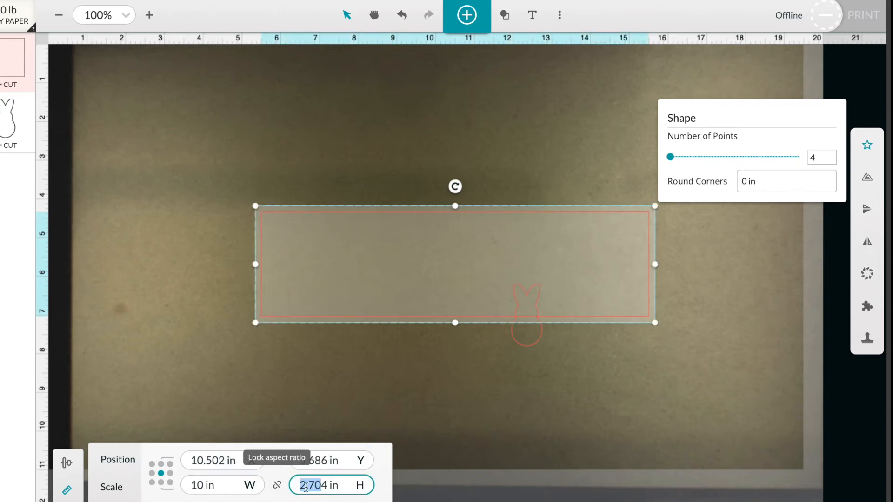
left_click_drag(331, 485, 284, 487)
type("7")
key("Return")
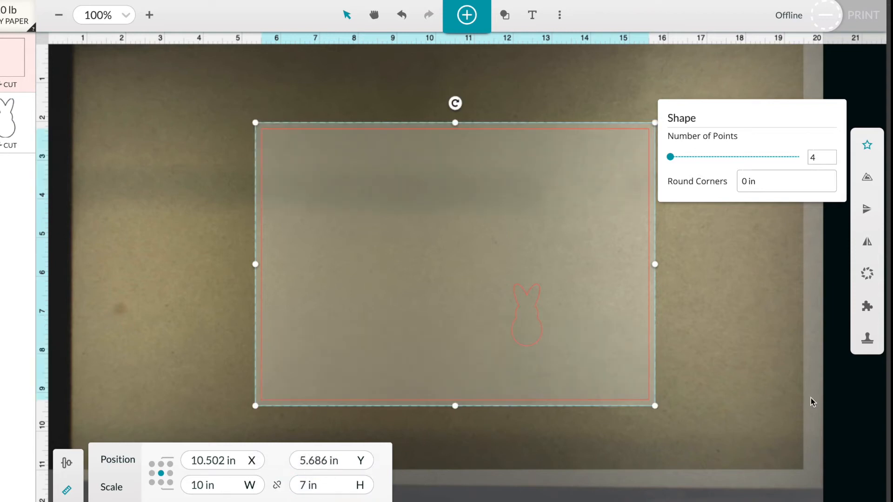
left_click(735, 298)
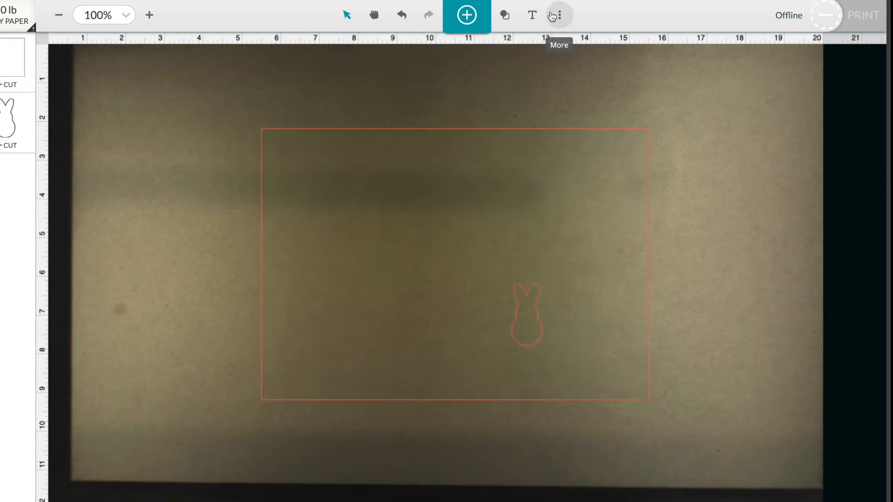
Add a straight line at the middle of the card rectangle and rotate it to vertical
left_click(505, 15)
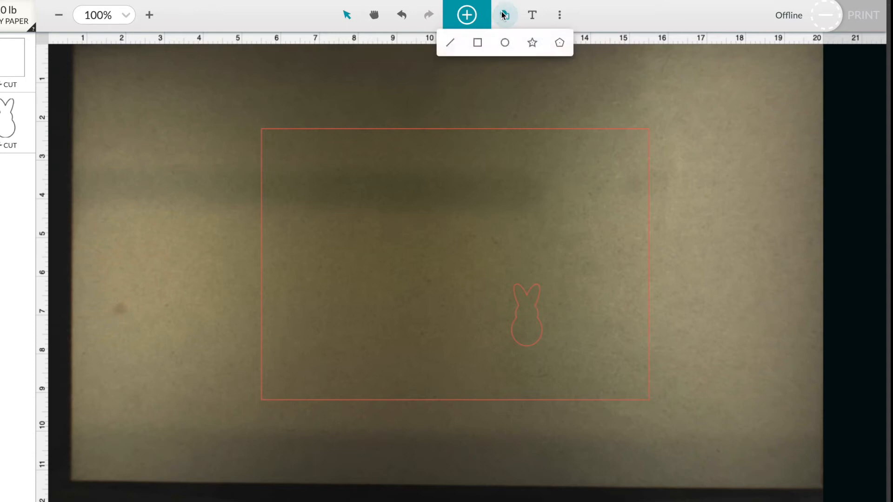
left_click(451, 45)
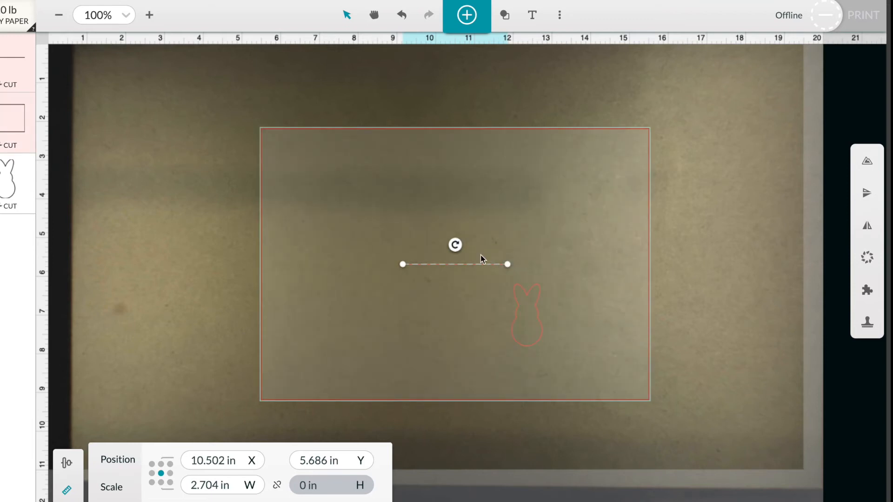
left_click_drag(456, 245, 436, 263)
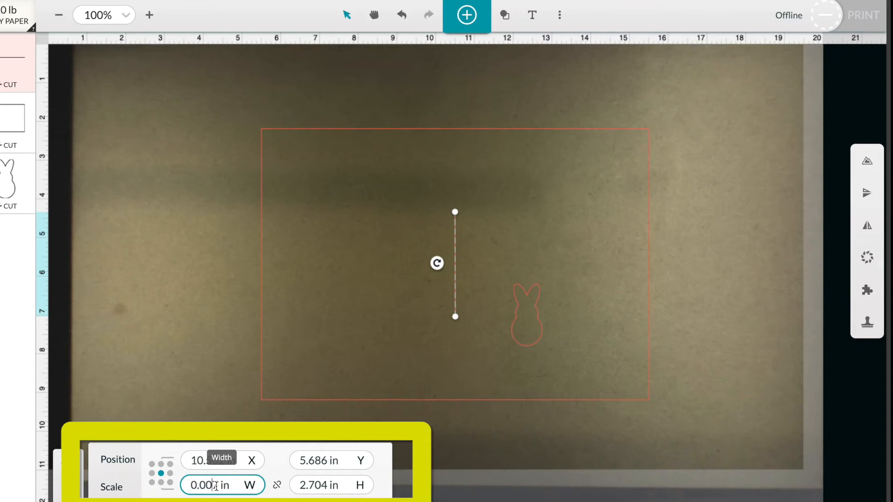
Set the vertical line's width to 0 in and its height to 7 in
key("BackSpace")
type("0")
key("Return")
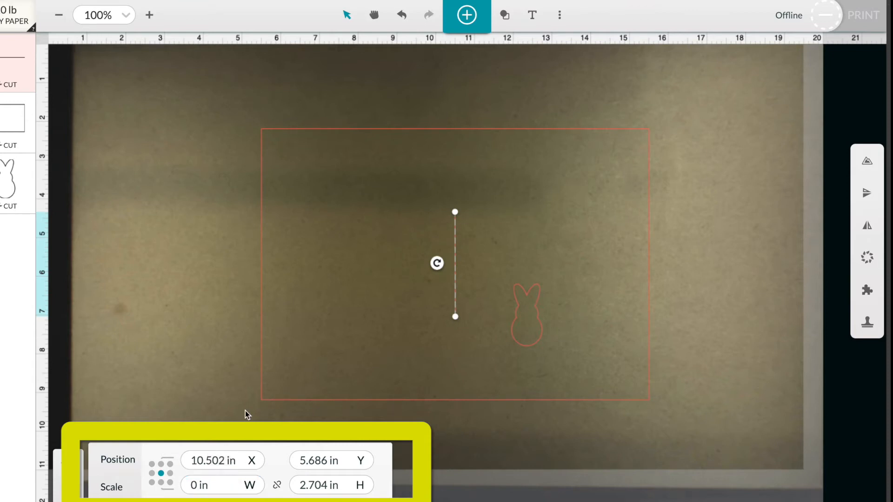
left_click(321, 486)
left_click_drag(329, 485, 277, 485)
type("7")
key("Return")
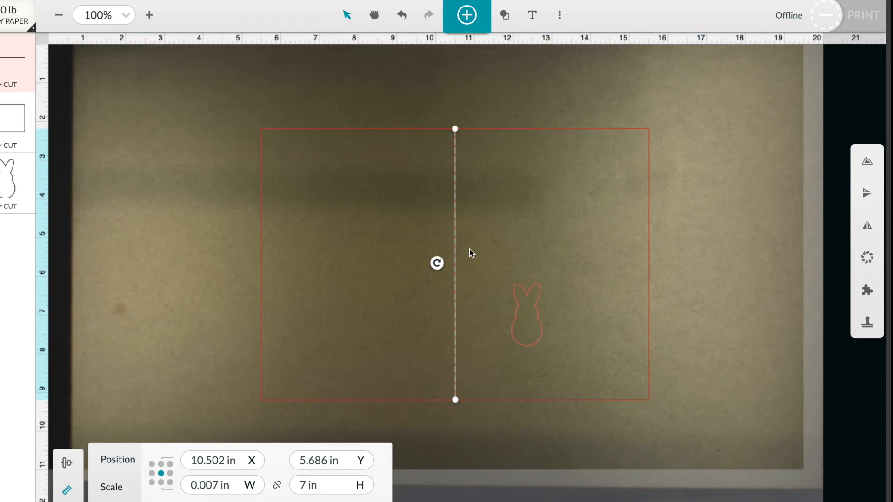
Align the centers of the vertical fold line and the card rectangle, and deselect them
left_click(498, 132, "shift")
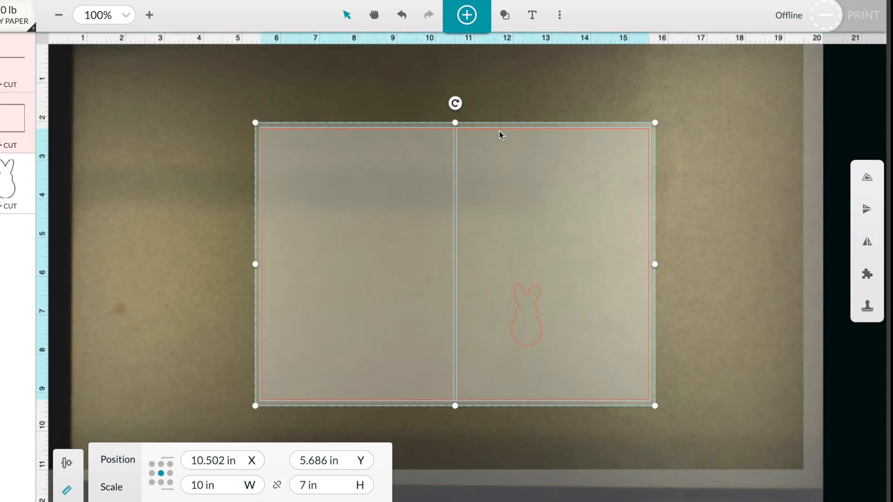
left_click(66, 463)
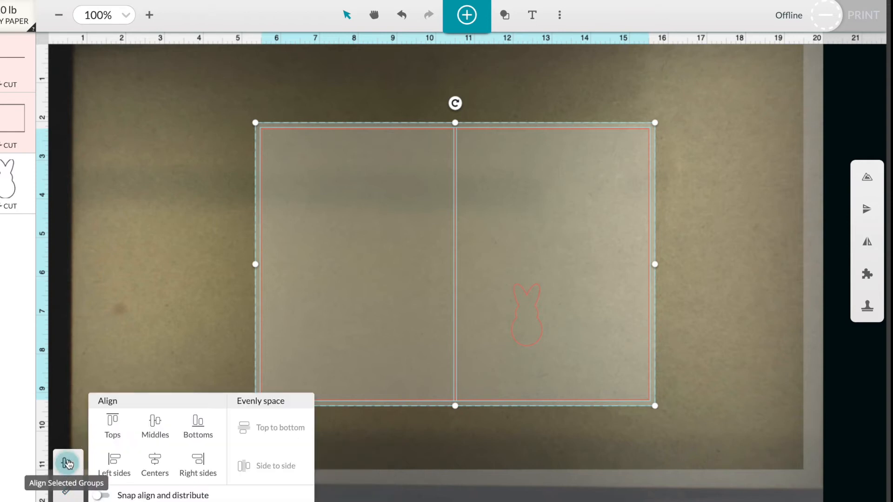
left_click(149, 467)
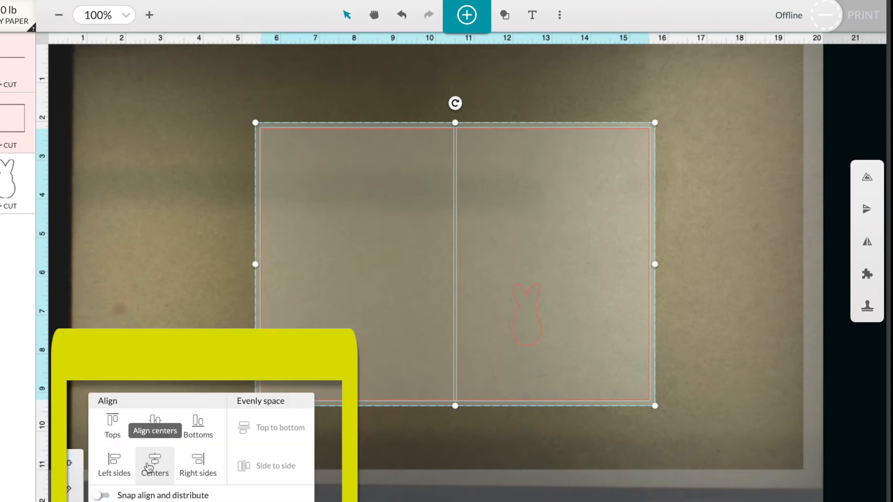
left_click(678, 321)
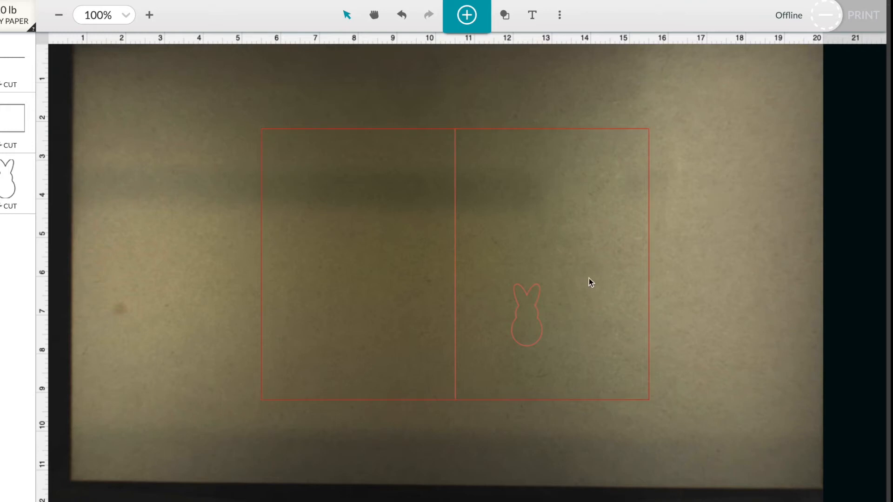
Move the bunny outline to the lower left of the card's right half and enlarge it proportionally to about 1.1 by 2.2 in
left_click(546, 324)
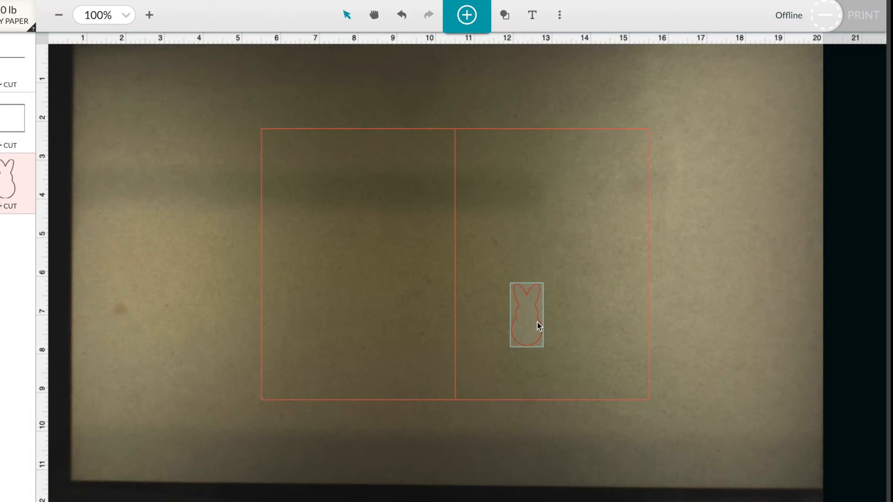
left_click_drag(538, 322, 510, 333)
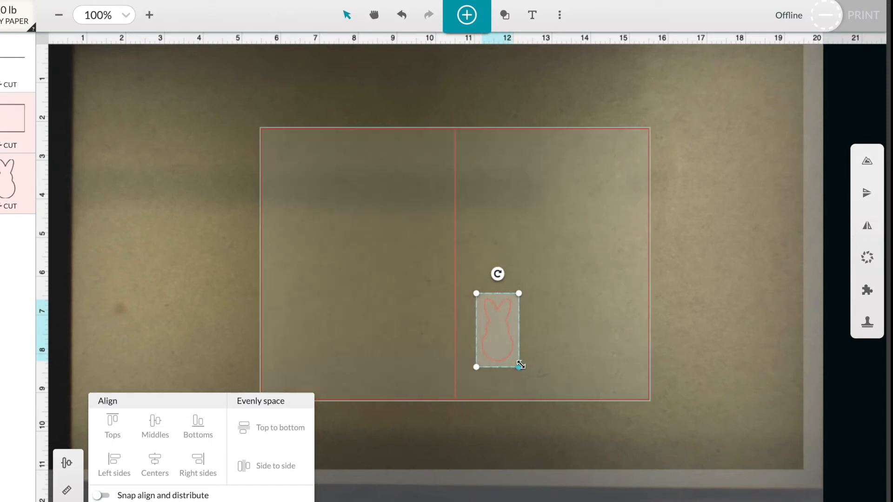
left_click(67, 490)
left_click(277, 487)
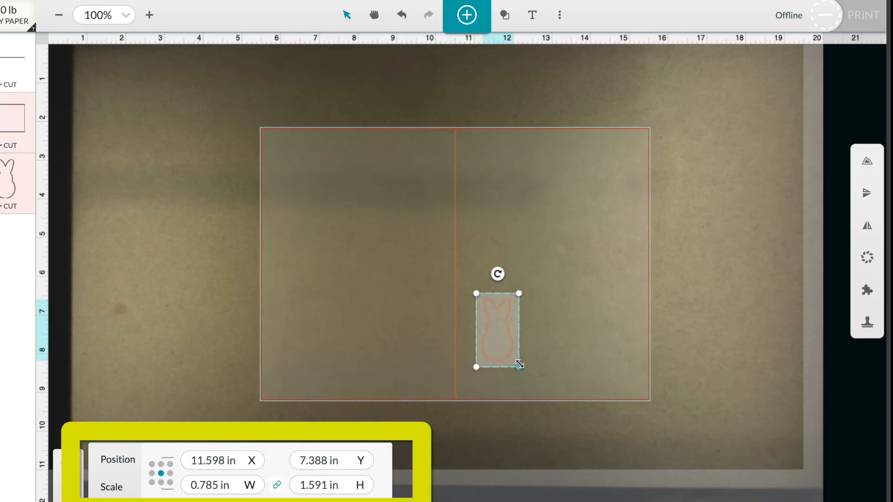
left_click_drag(518, 366, 532, 393)
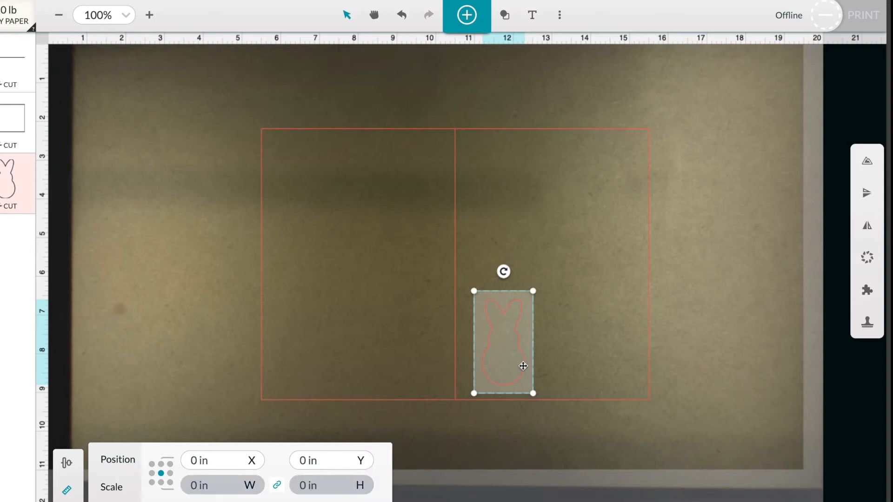
Make three copies of the bunny outline and arrange all four in a row along the bottom of the card's right half
key("ctrl+d")
left_click_drag(544, 367, 580, 343)
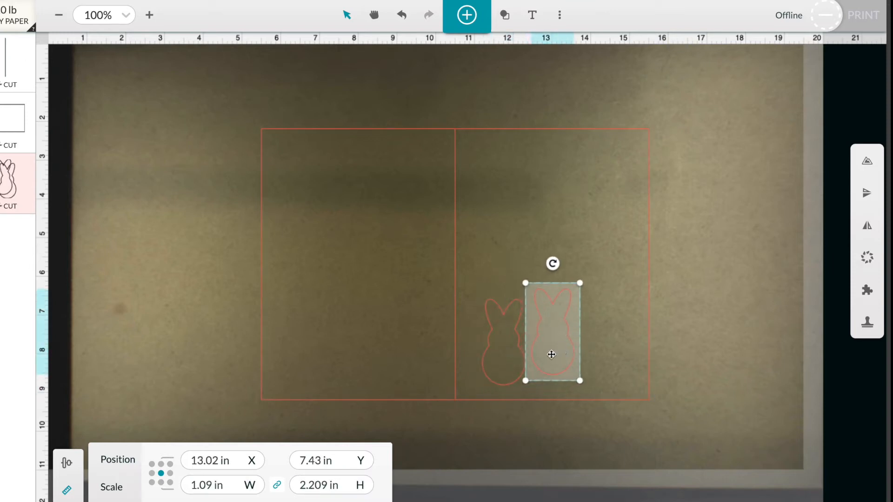
key("ctrl+v")
left_click_drag(539, 385, 618, 368)
mouse_move(519, 352)
left_mouse_down()
mouse_move(505, 353)
mouse_move(524, 355)
mouse_move(511, 359)
left_mouse_up()
left_click_drag(576, 355, 549, 357)
key("ctrl+v")
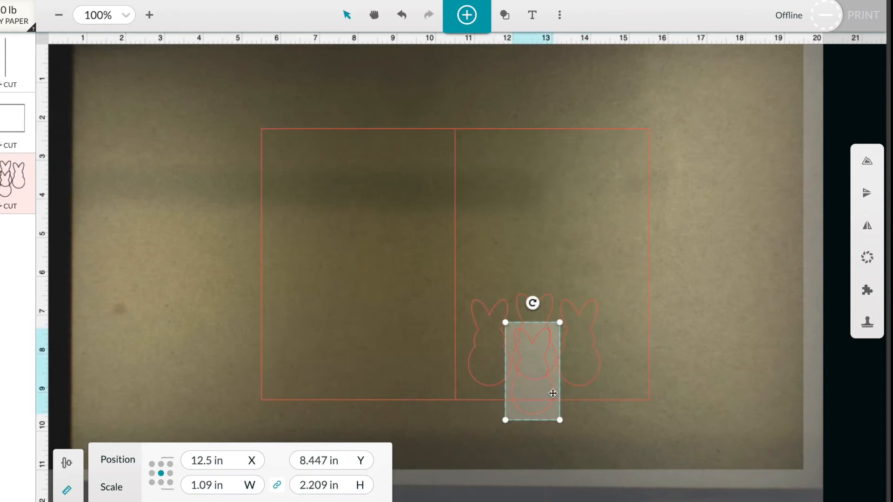
left_click_drag(621, 375, 642, 363)
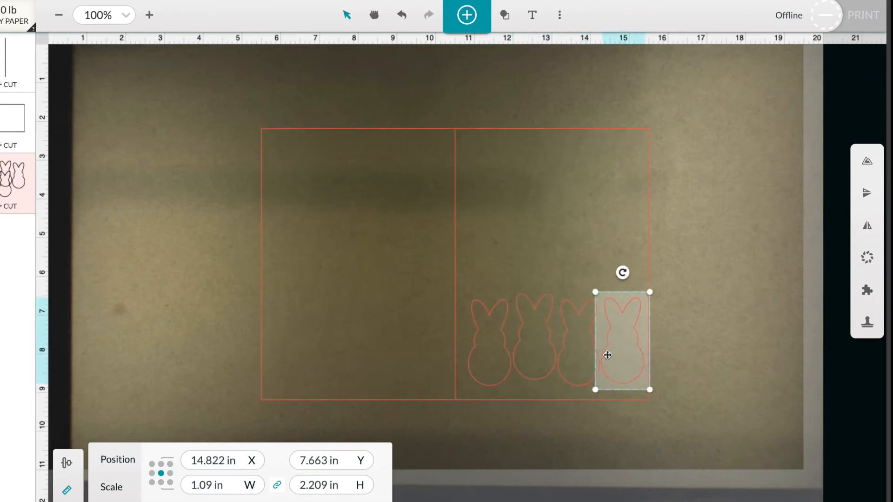
Space the four bunnies evenly from side to side and scale the whole row down slightly
left_click(585, 335, "shift")
left_click(533, 321, "shift")
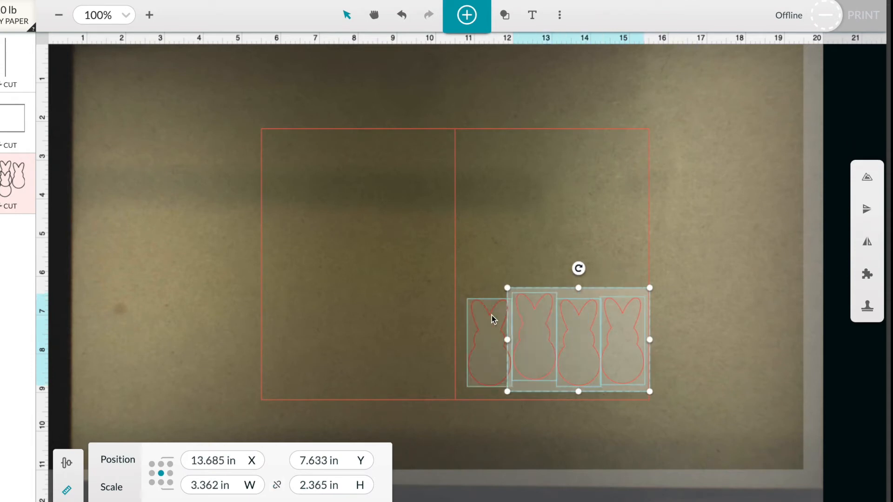
left_click(493, 319, "shift")
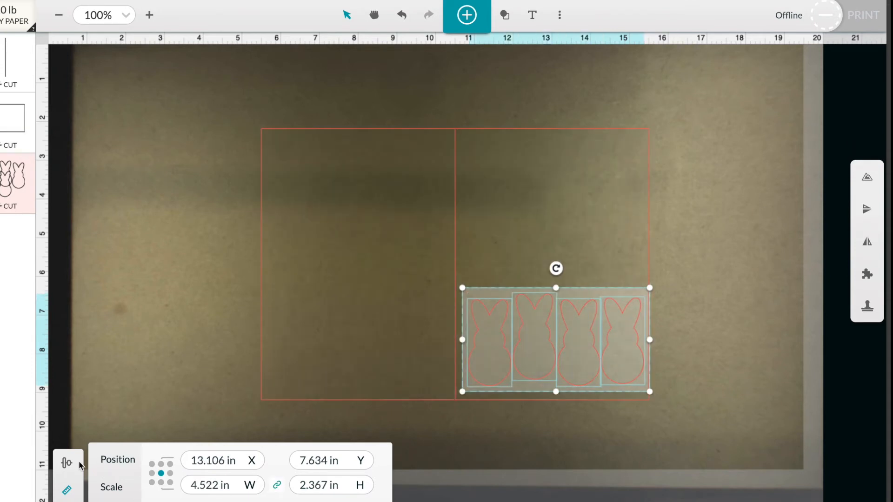
left_click(68, 462)
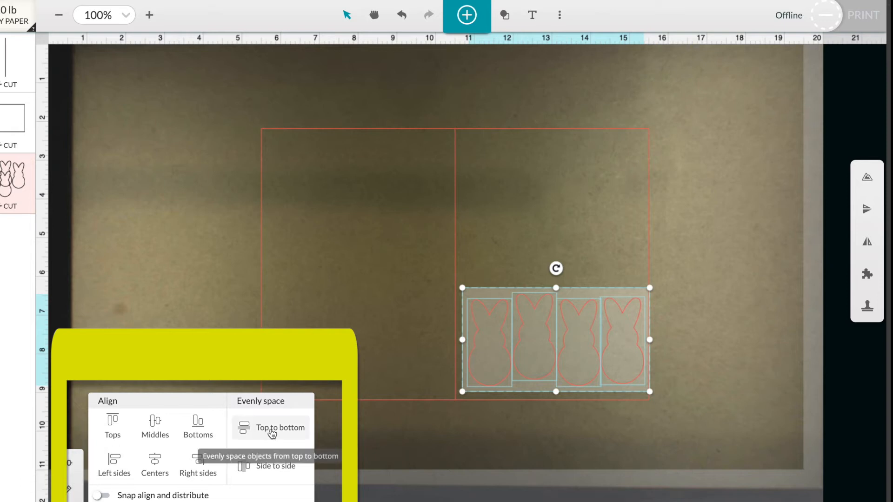
left_click(273, 468)
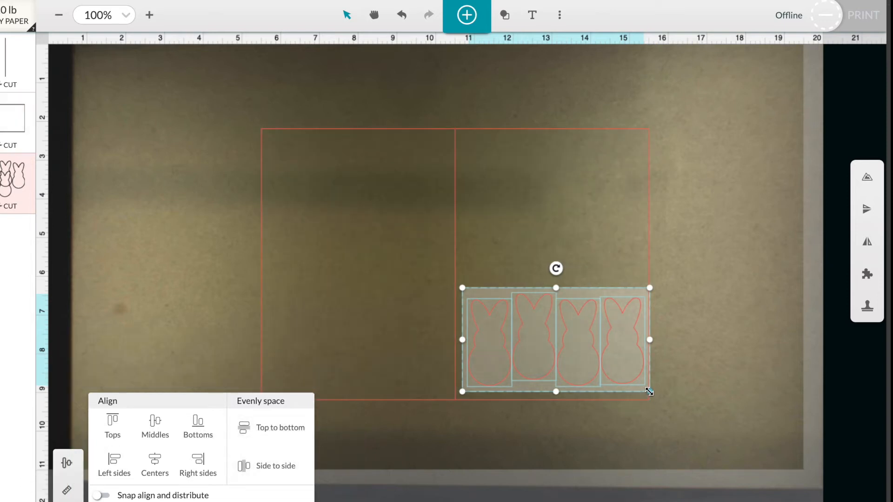
left_click_drag(649, 392, 636, 384)
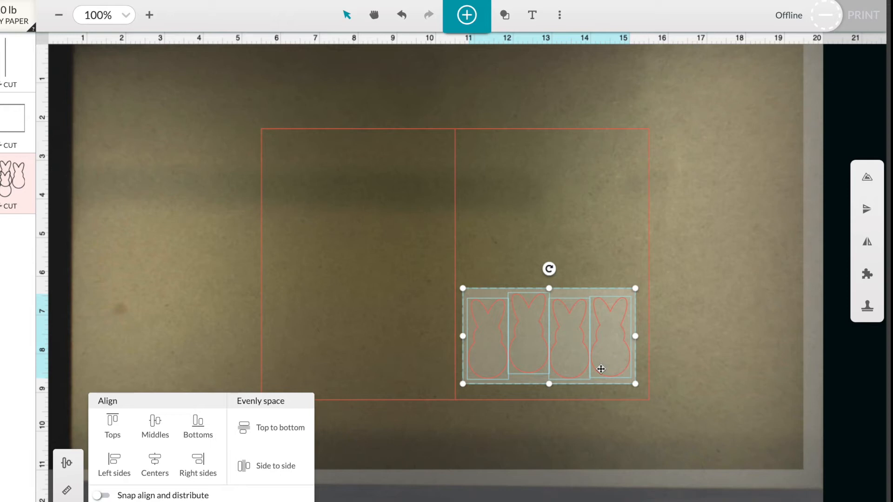
left_click(684, 402)
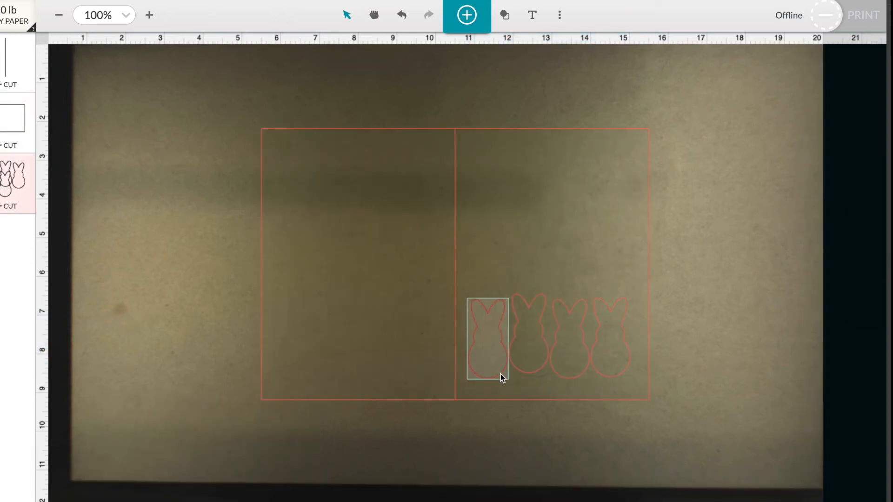
Align the bottoms of the first and third bunnies in the row, and deselect them
left_click(500, 375)
left_click(571, 377, "shift")
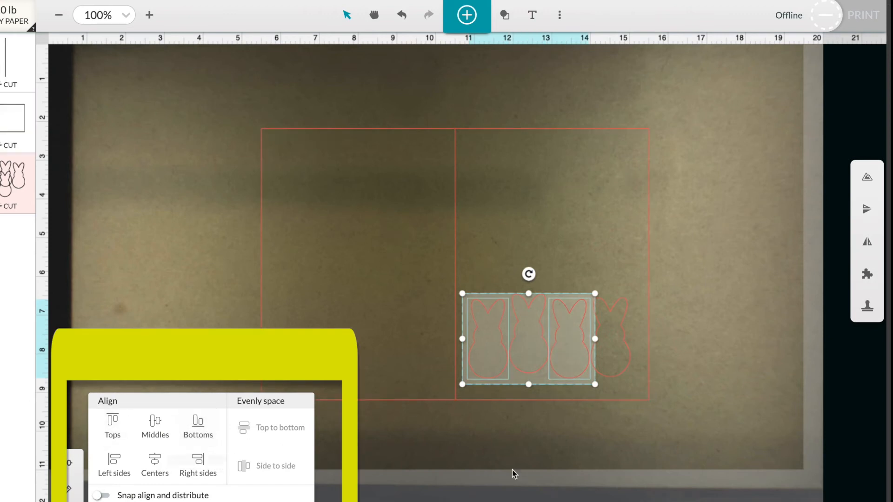
left_click(540, 425)
Align the bottoms of the second and fourth bunnies and nudge both up to stagger the row
left_click(540, 371)
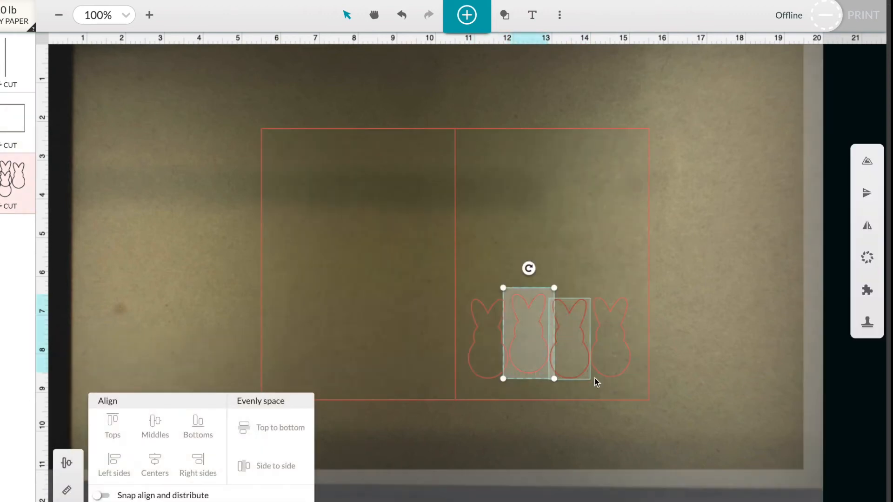
left_click(602, 374, "shift")
left_click(197, 425)
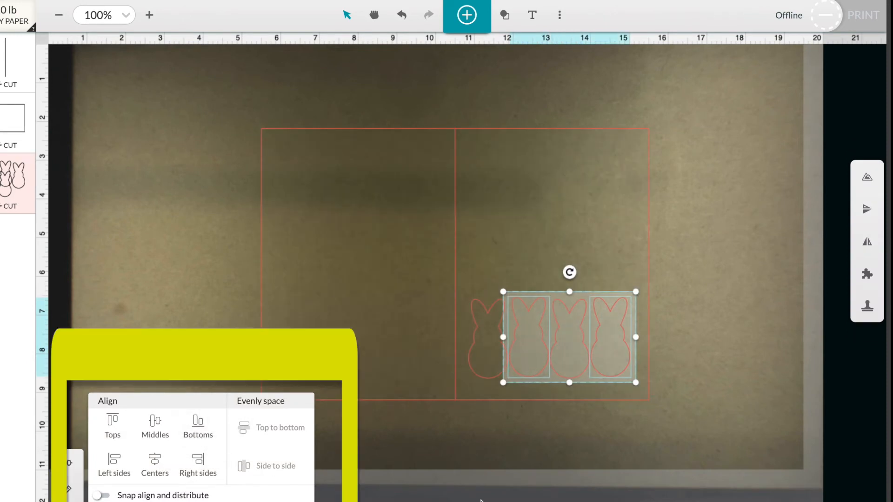
key("Up")
key("Up")
key("Up")
key("Up")
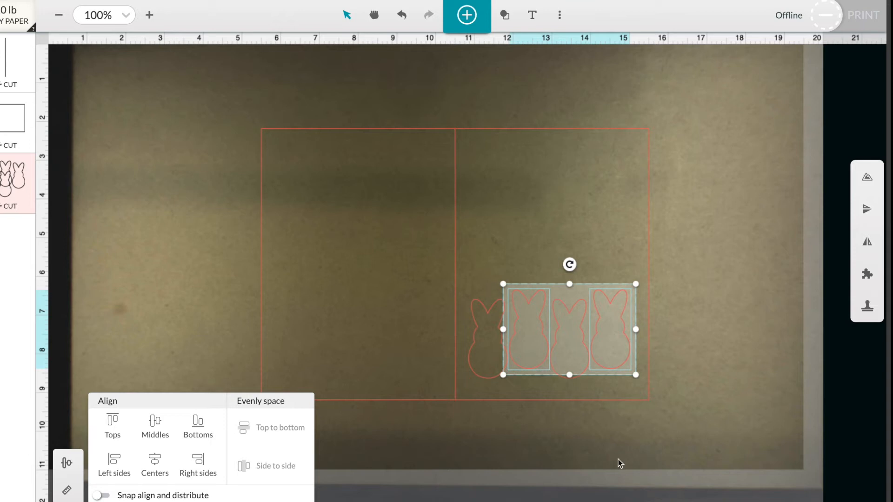
left_click(674, 404)
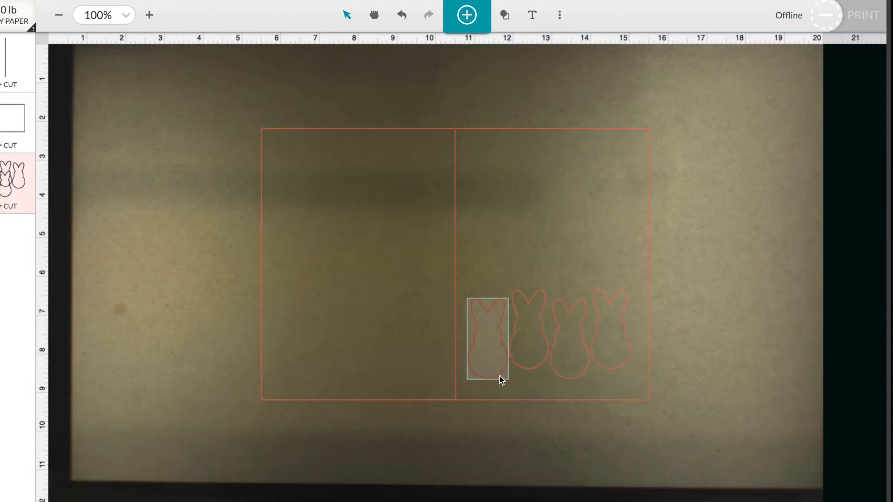
Shift the first bunny slightly left and the fourth bunny slightly right to widen the row
left_click(499, 375)
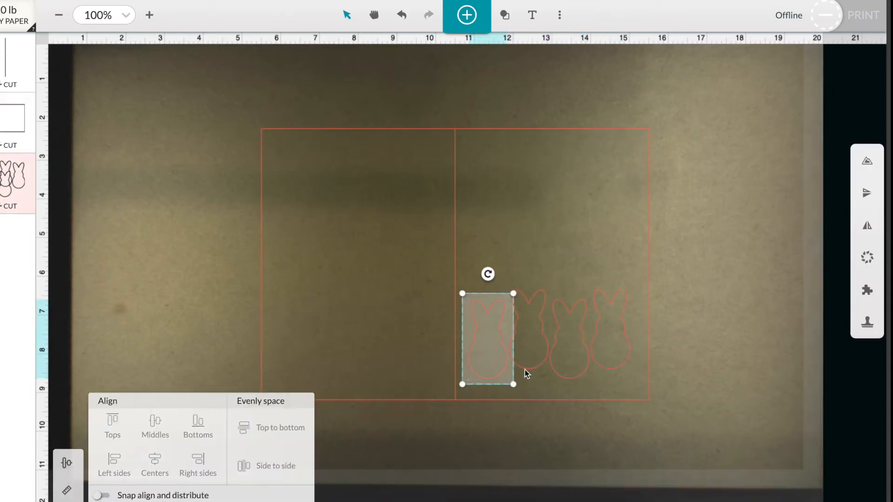
key("Left")
key("Left")
key("Left")
key("Left")
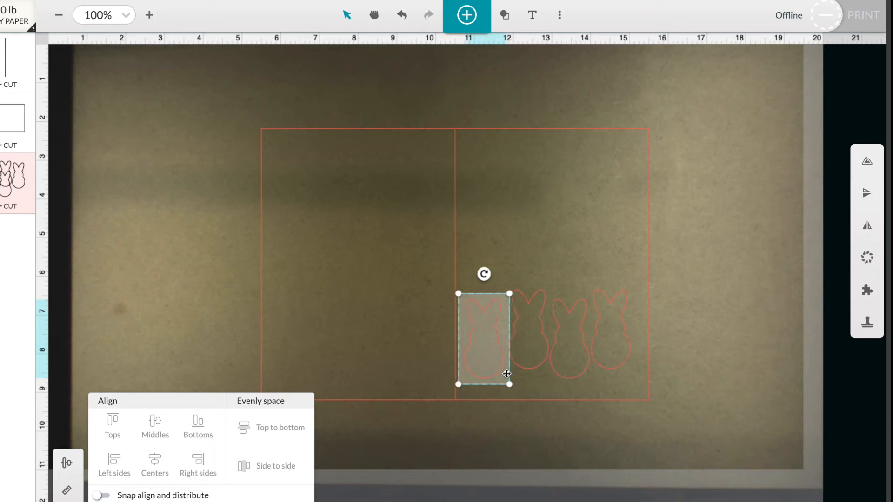
left_click_drag(506, 374, 623, 360)
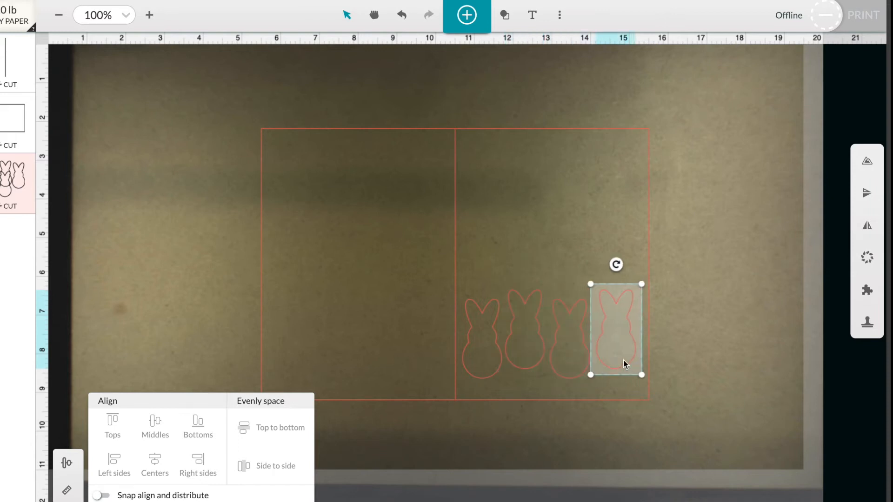
Space all four bunnies evenly from side to side and deselect them
left_click(531, 371)
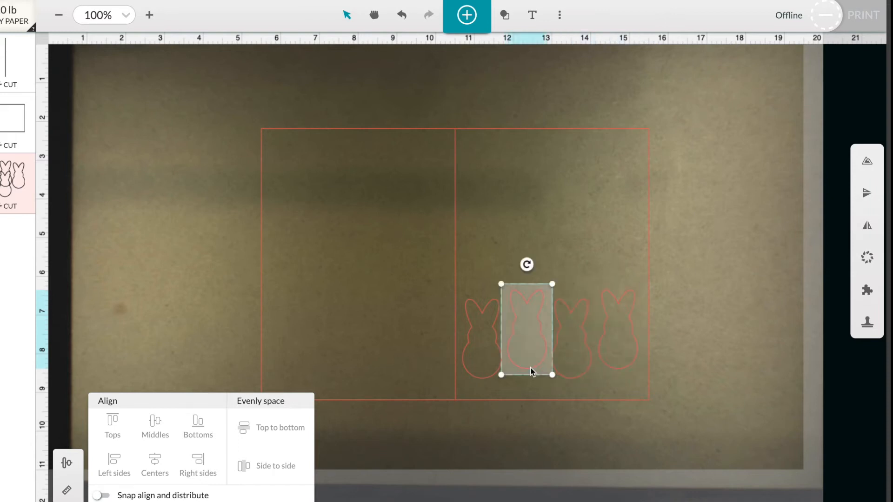
left_click(489, 375, "shift")
left_click(592, 371, "shift")
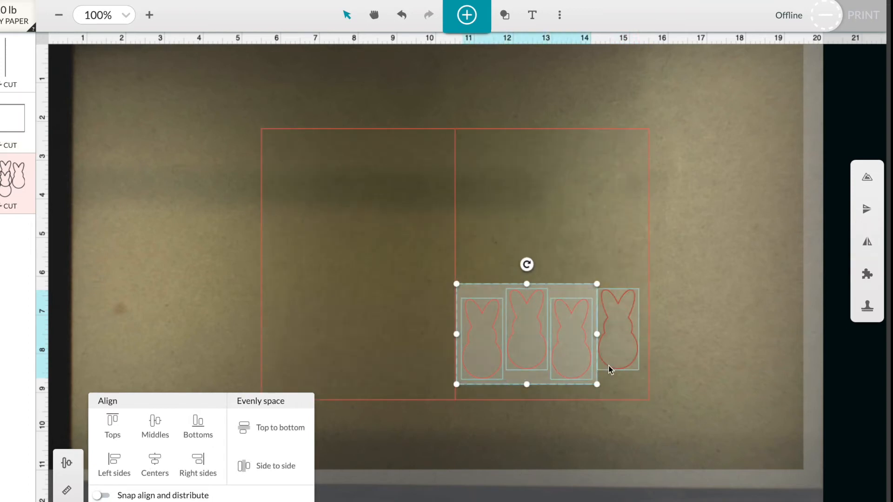
left_click(608, 366, "shift")
left_click(243, 464)
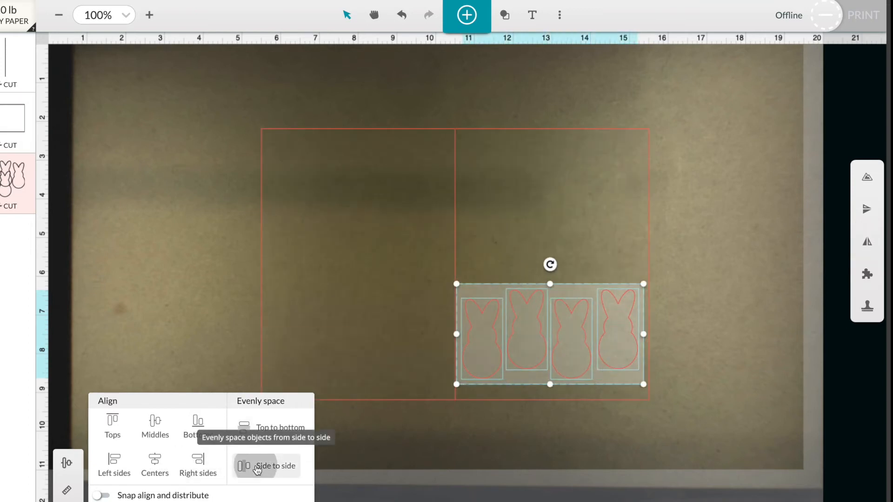
left_click(417, 443)
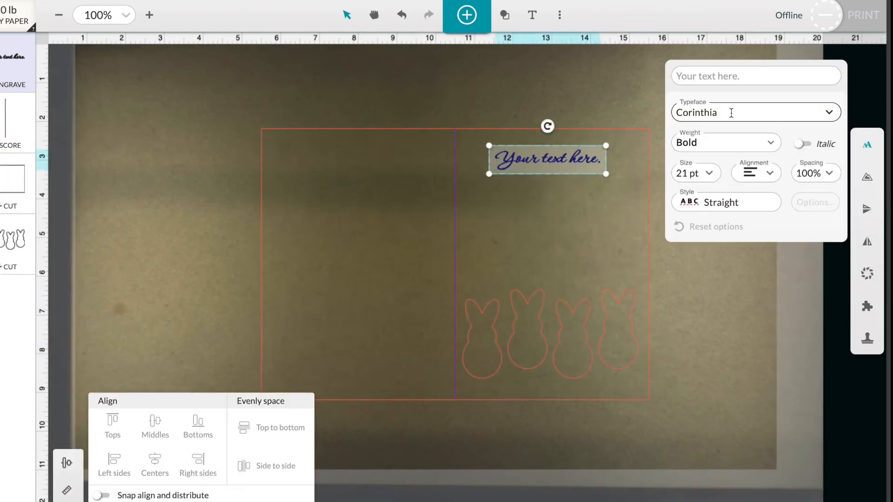
Replace the placeholder text on the card's right half with "Happy Easter"
left_click(717, 79)
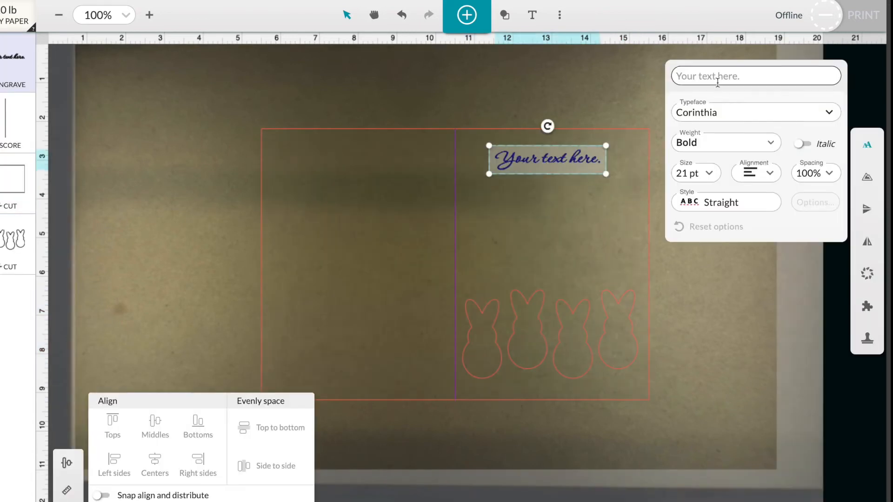
type("H")
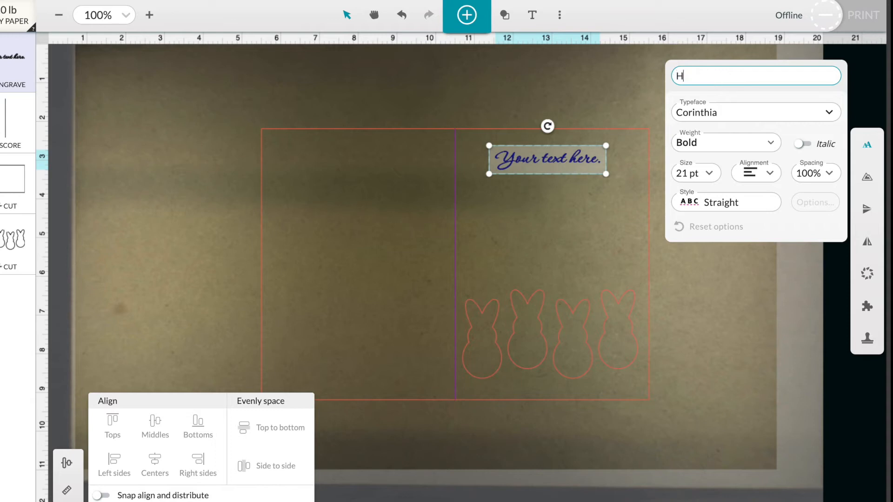
type("appy Easter")
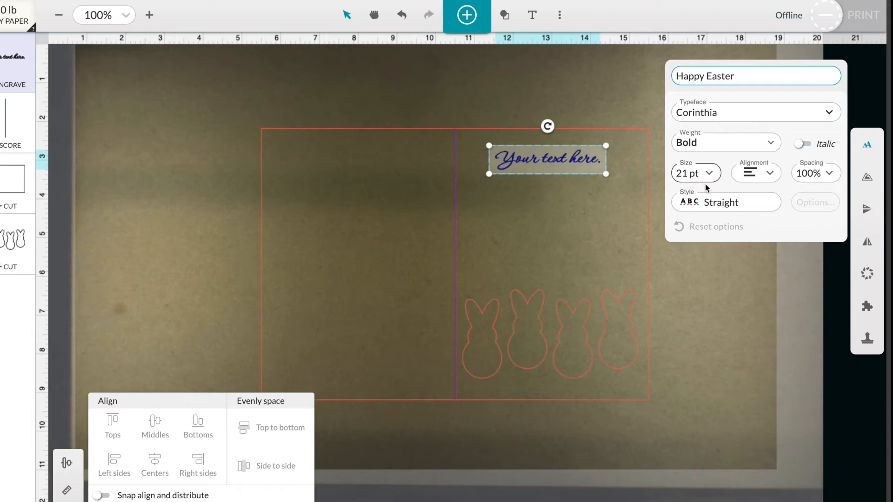
left_click(685, 258)
left_click(565, 164)
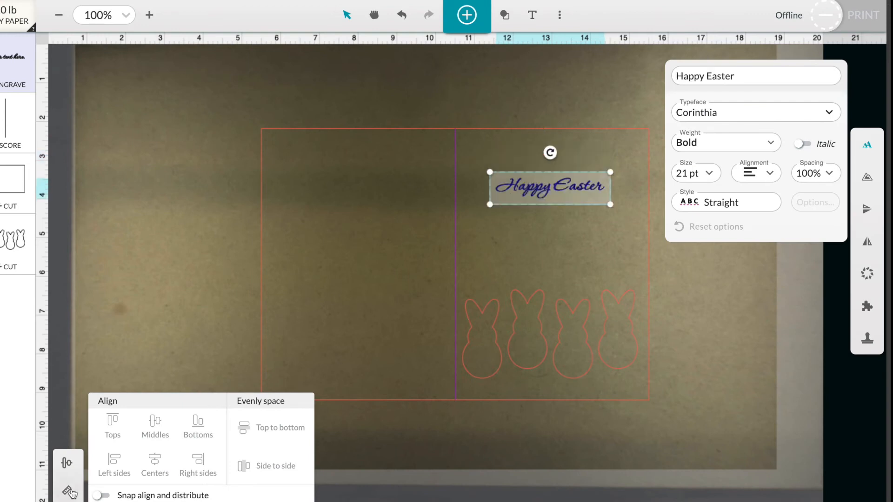
Enlarge "Happy Easter" proportionally to about 4.4 by 0.8 in and place it near the top of the card's right half
left_click(67, 491)
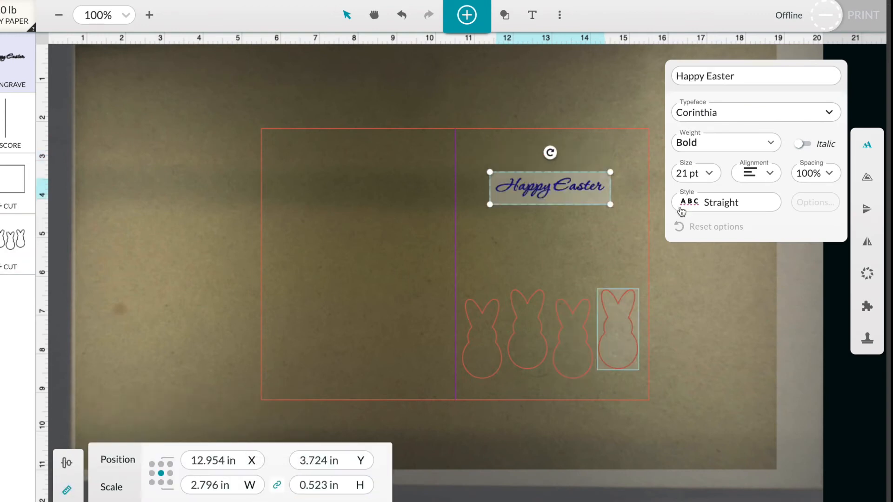
left_click_drag(612, 199, 689, 247)
left_click_drag(633, 187, 600, 157)
left_click(706, 316)
left_click(581, 163)
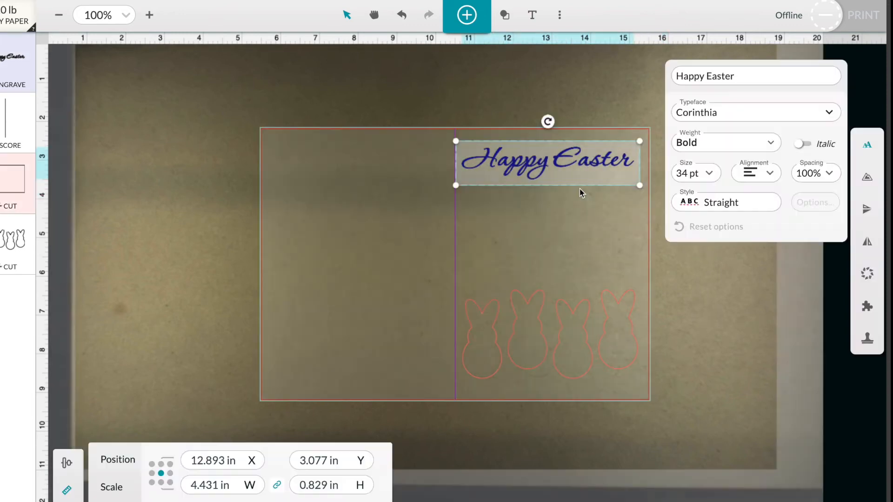
Duplicate the "Happy Easter" text just below the original and change the copy to "to my"
key("ctrl+c")
key("ctrl+v")
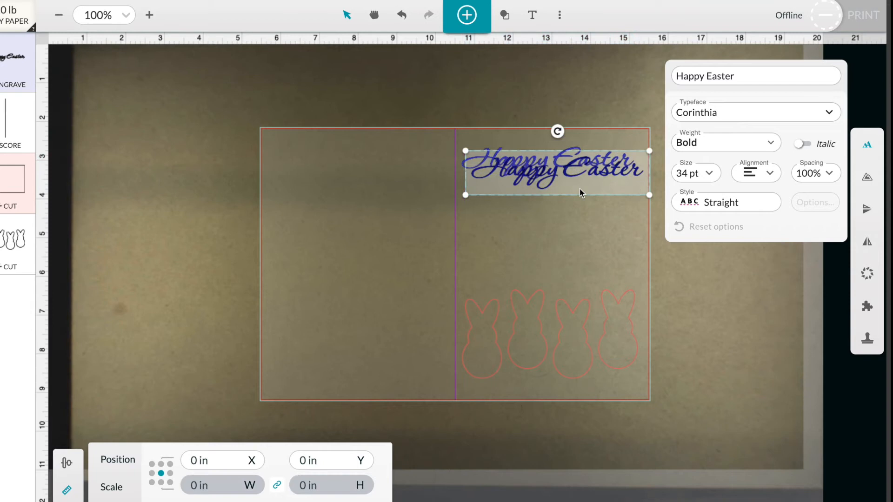
left_click_drag(593, 182, 588, 196)
left_click(744, 76)
type("to my")
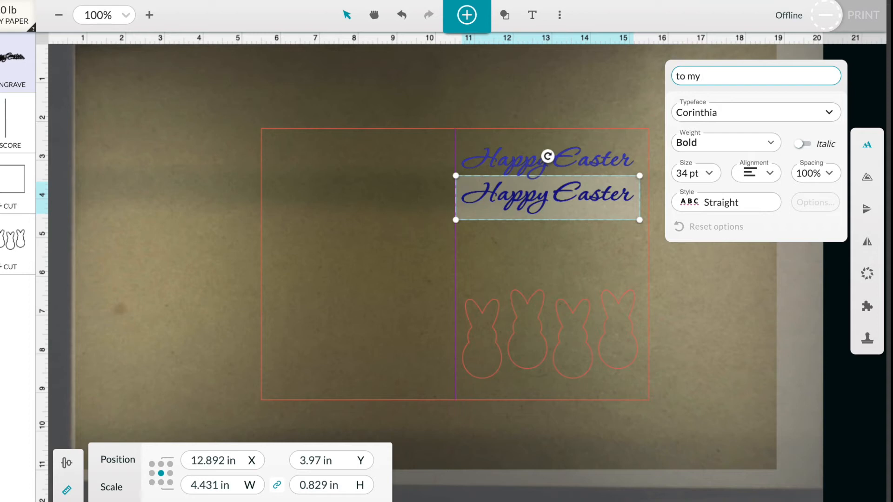
key("Return")
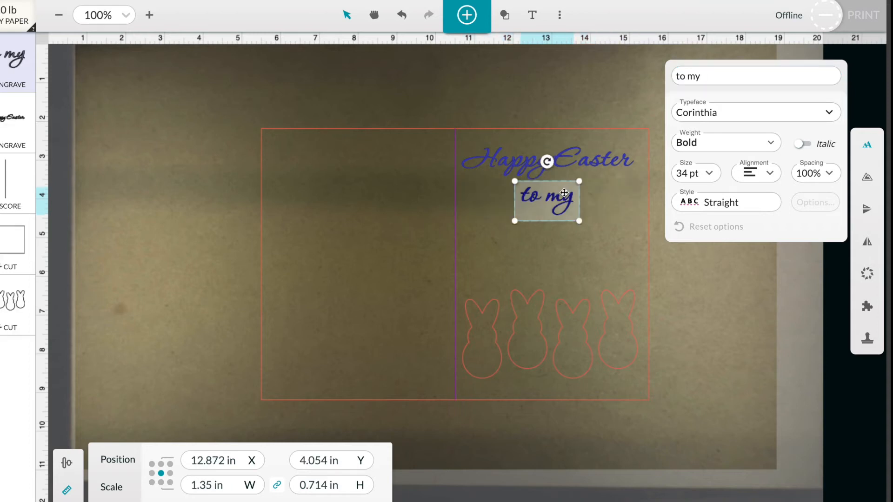
Duplicate the "to my" text below itself and change the copy to "PEEPS"
key("ctrl+c")
key("ctrl+v")
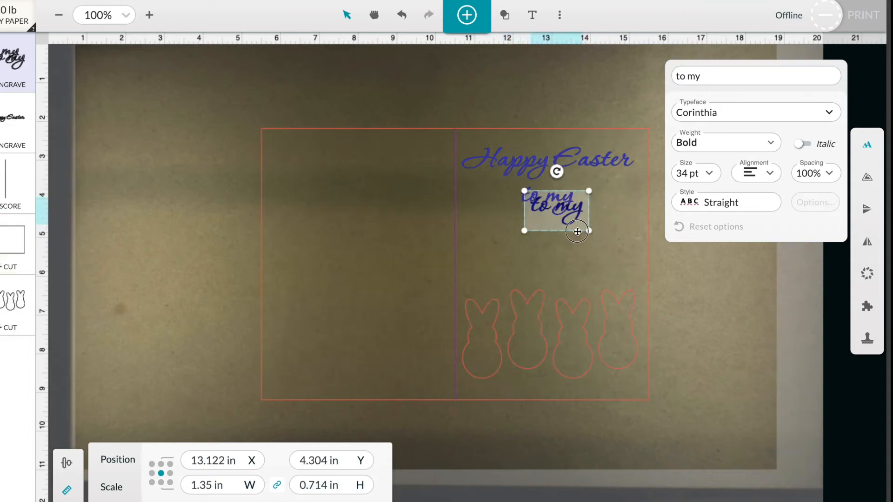
left_click_drag(576, 235, 566, 266)
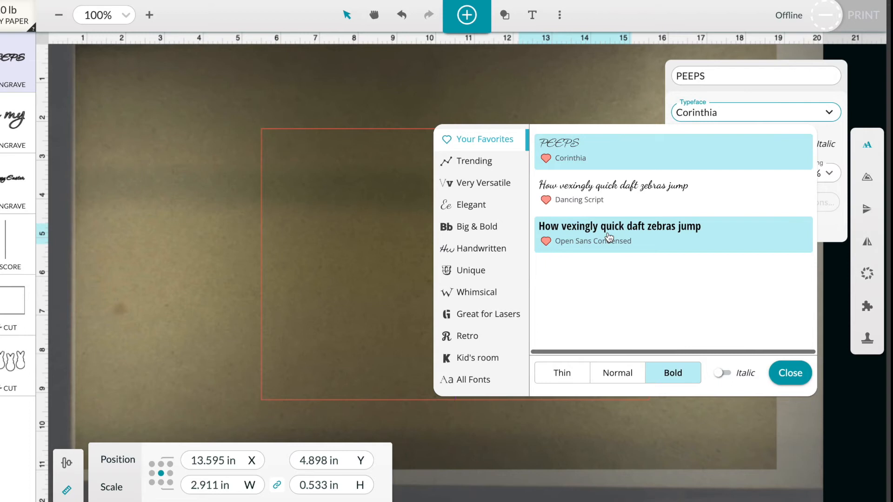
Set "PEEPS" in Open Sans Condensed, center it under "to my" and enlarge it to about 3.0 by 1.0 in
left_click(609, 237)
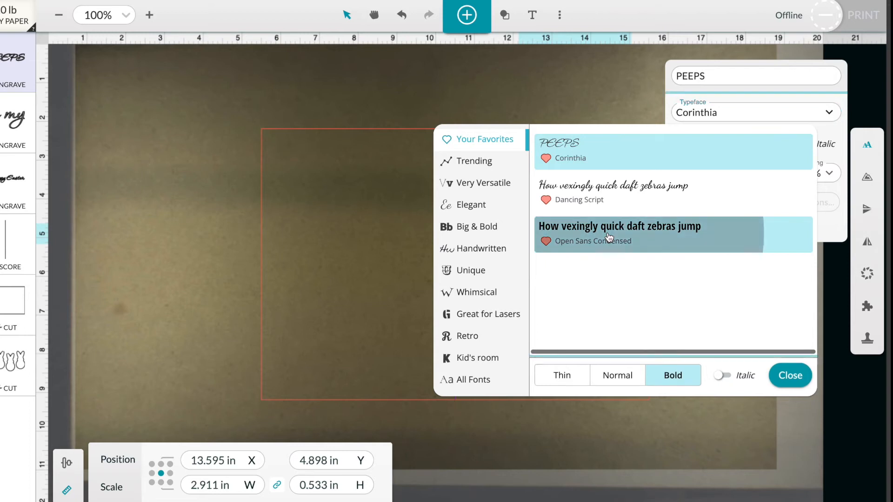
left_click(787, 374)
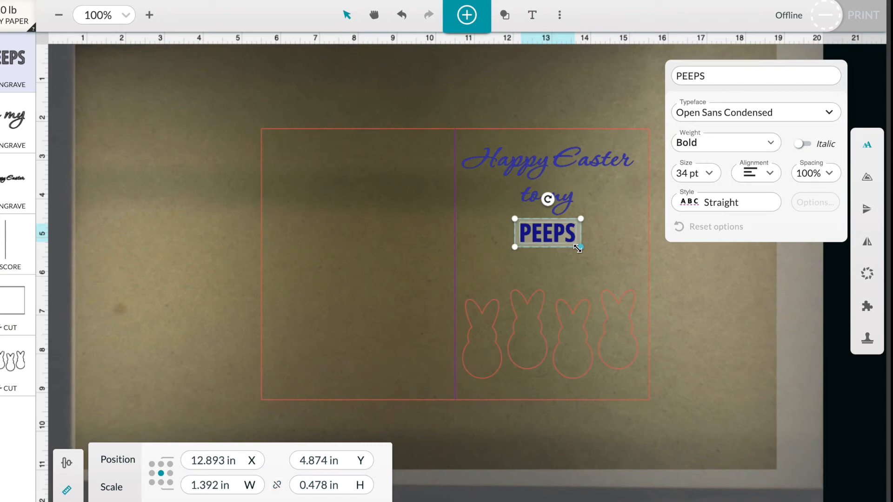
mouse_move(577, 247)
left_mouse_down()
mouse_move(645, 303)
mouse_move(573, 247)
left_mouse_up()
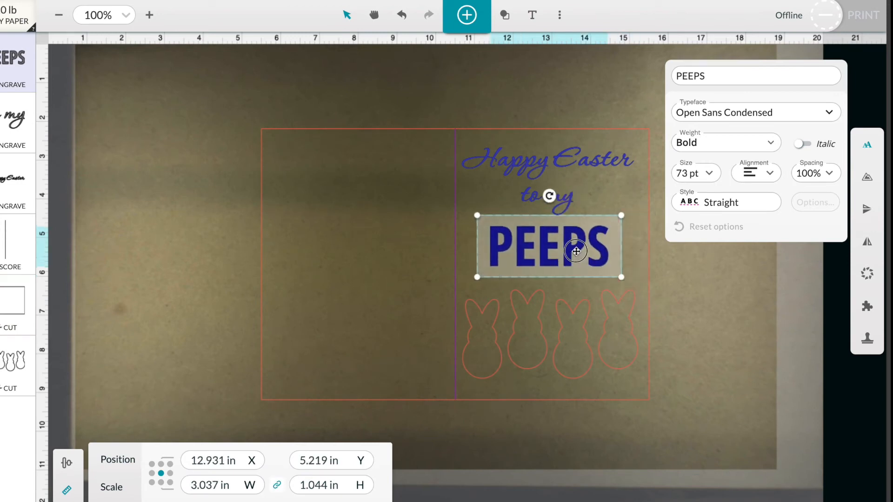
Align the centers of the three text lines and space them evenly from top to bottom
left_click(566, 207, "shift")
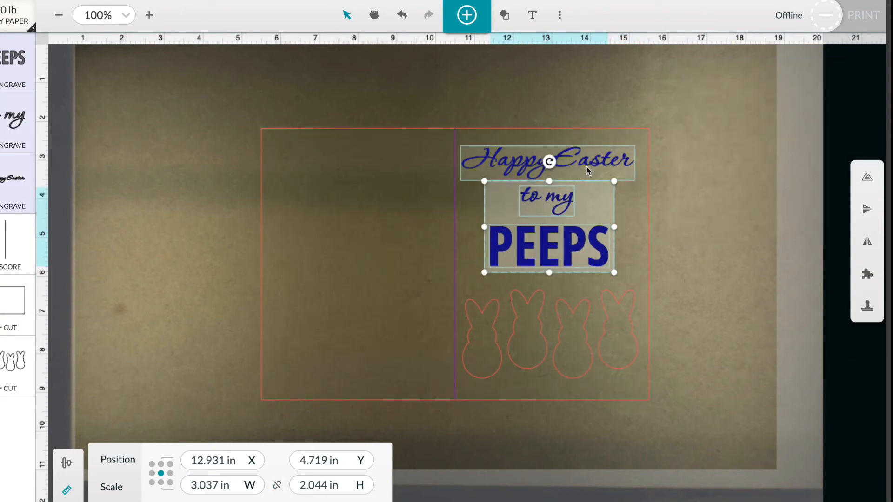
left_click(587, 167, "shift")
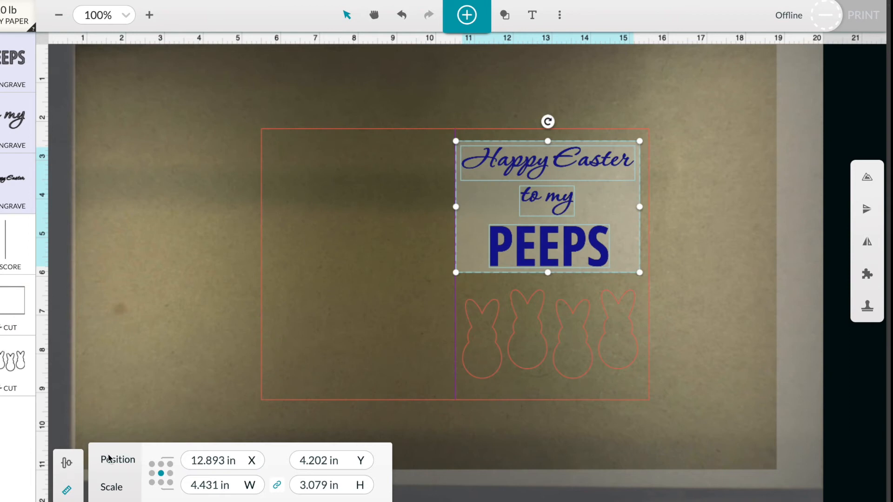
left_click(69, 465)
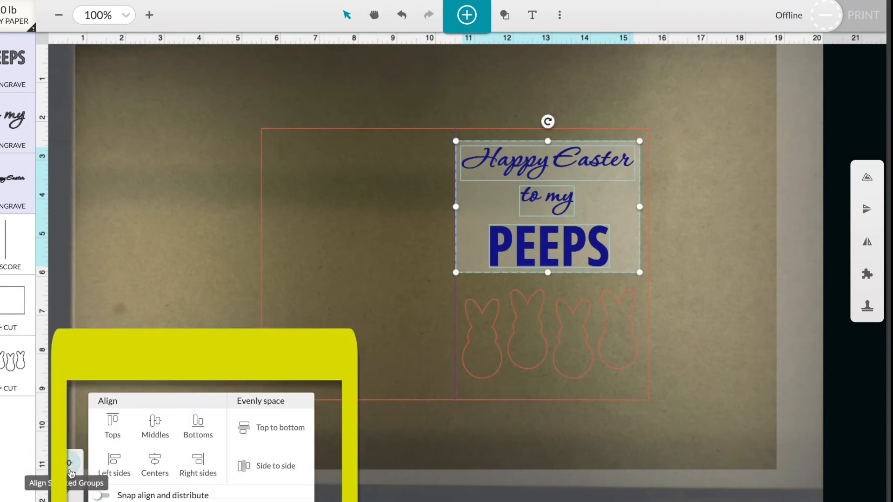
left_click(156, 465)
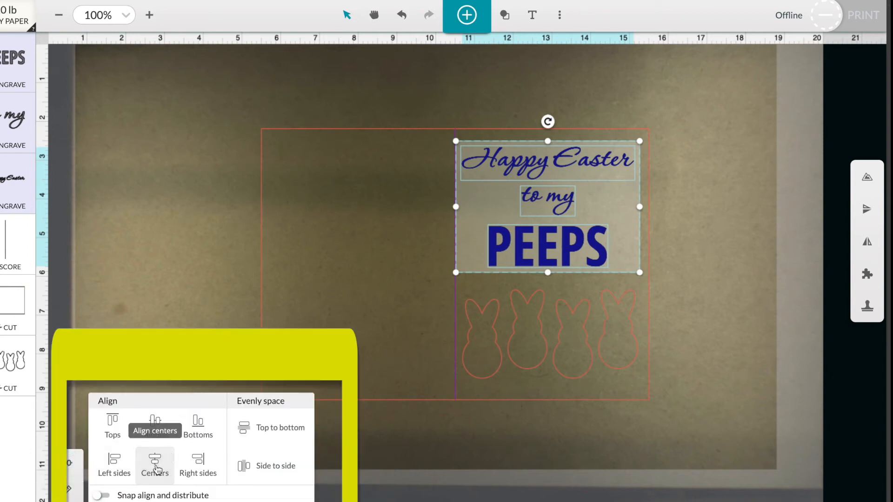
left_click(287, 439)
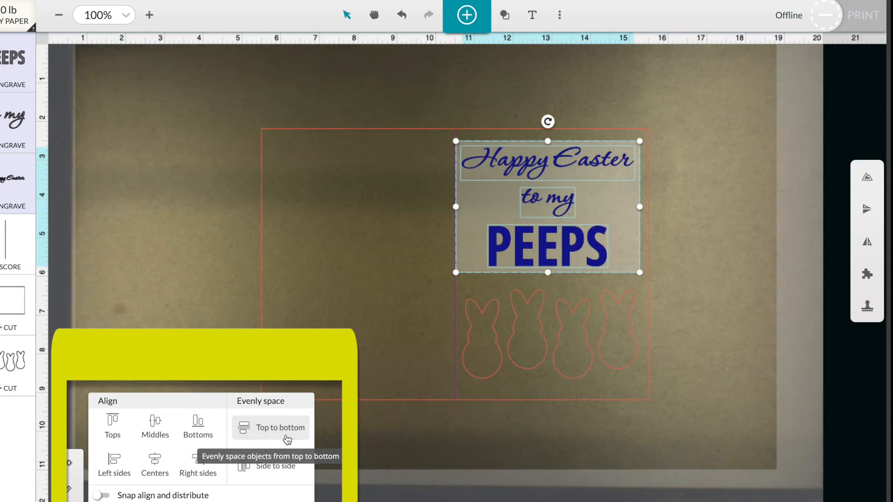
left_click(702, 322)
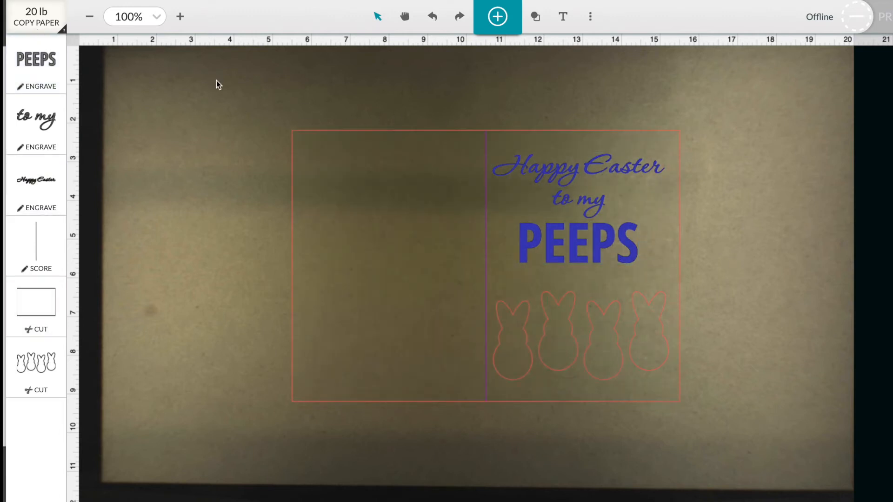
Give the card rectangle a custom cut setting with speed 200 and precision power 12
left_click(42, 325)
left_click(252, 110)
left_click(253, 110)
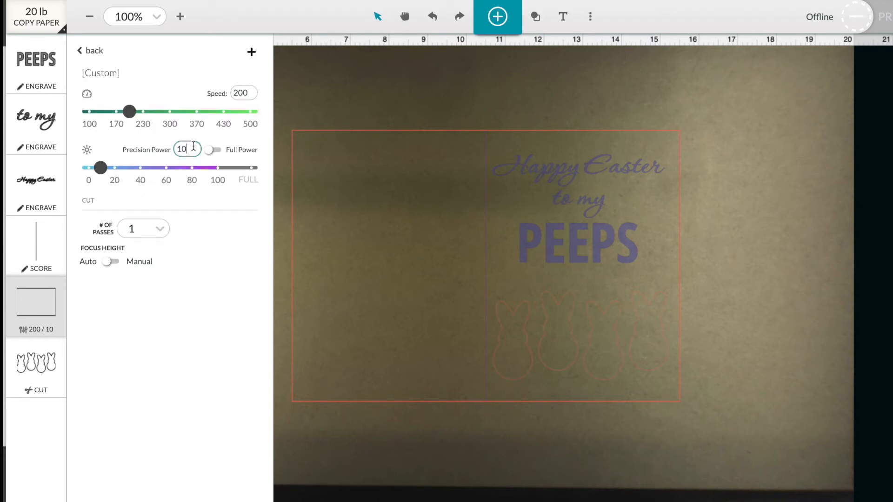
key("BackSpace")
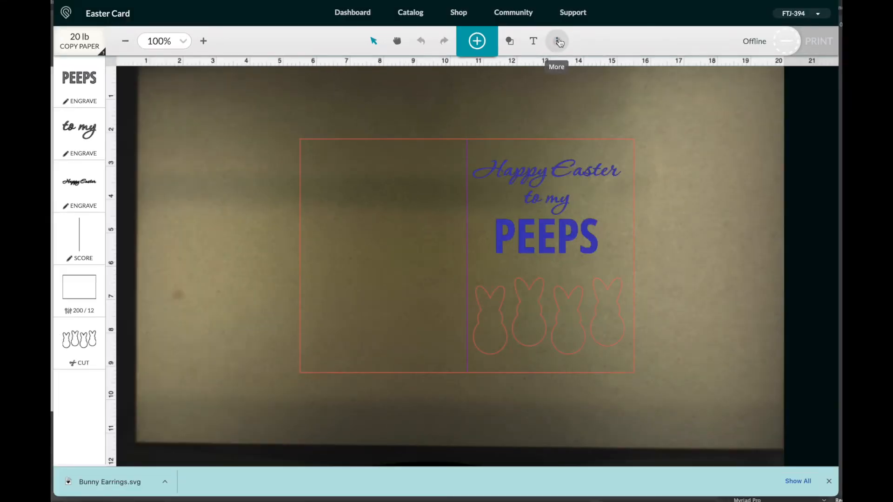
Export the card design and save the rectangle's manual cut setting under the name Heavy CardStock
left_click(557, 41)
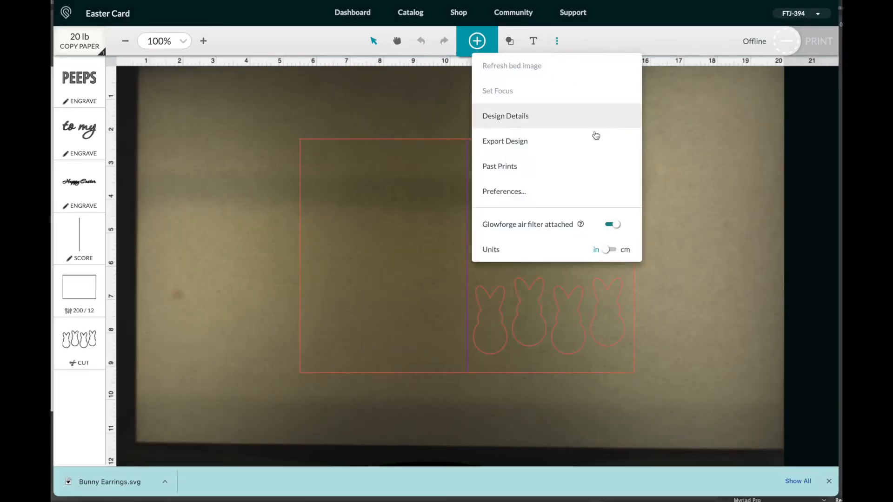
left_click(568, 141)
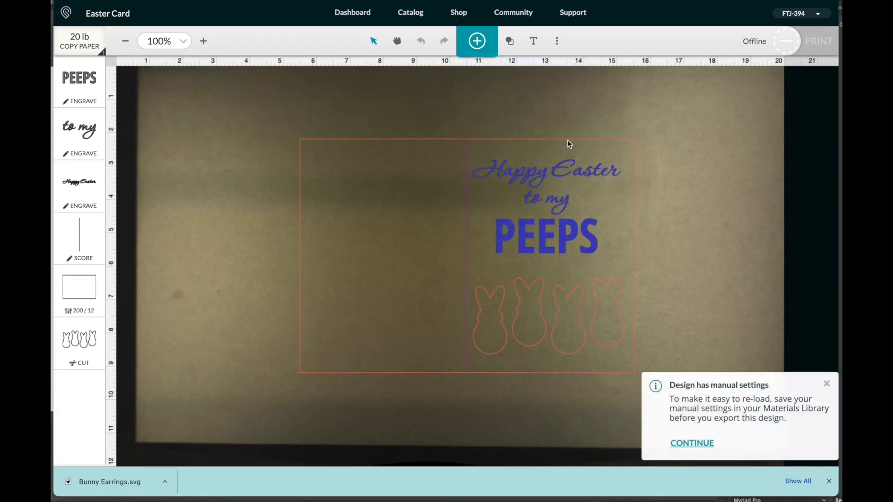
left_click(87, 315)
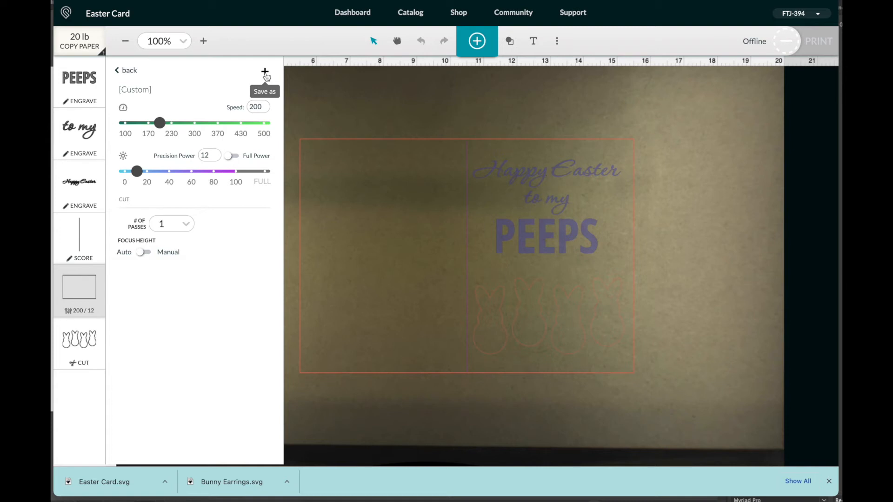
left_click(265, 72)
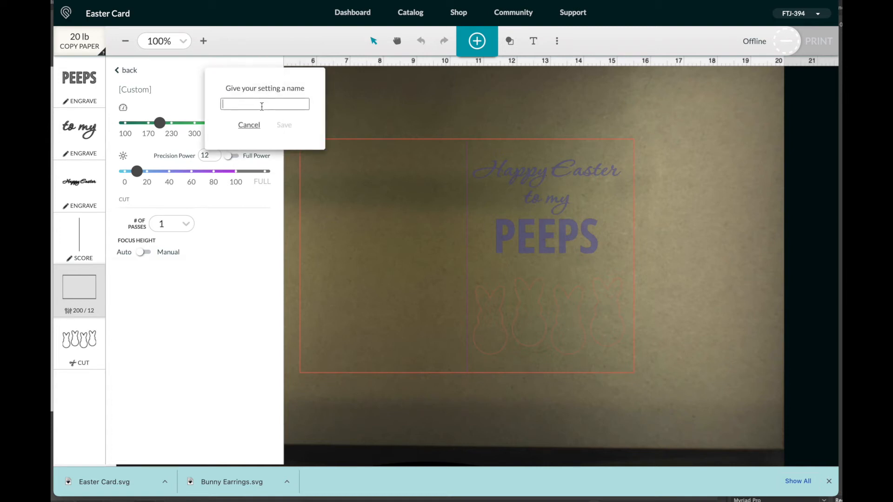
type("Heavy CardStock")
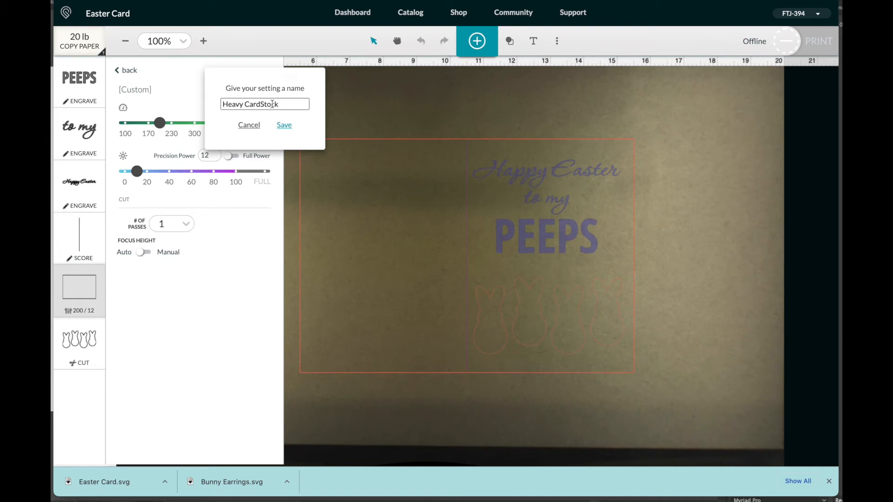
left_click(284, 125)
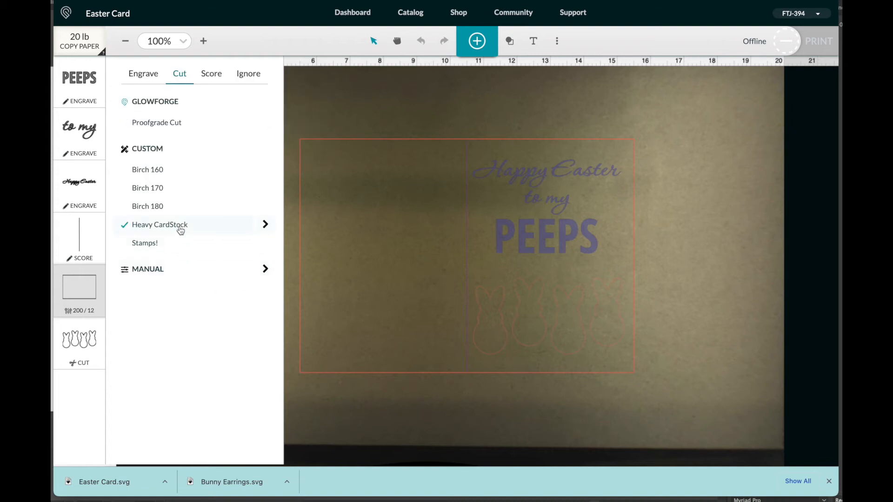
left_click(714, 175)
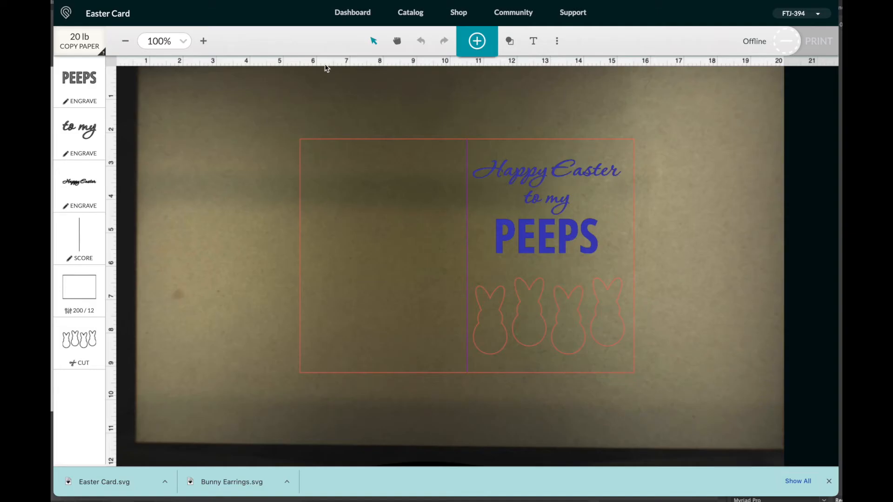
Make a copy of the Bunny Earrings design from the dashboard and rename it Bunny Shelf Sitter
left_click(351, 14)
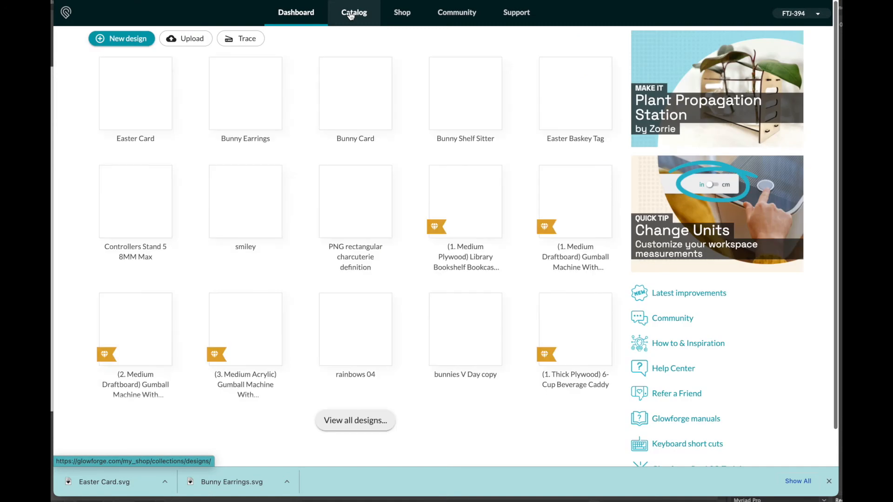
left_click(279, 66)
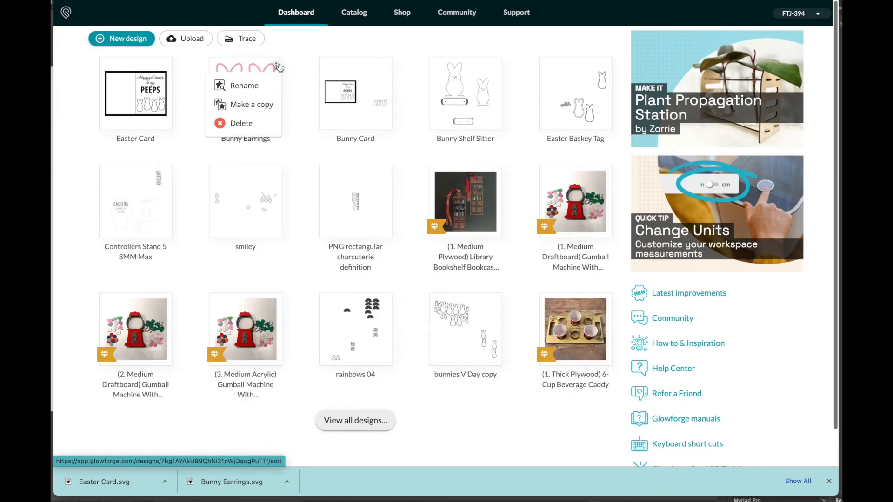
left_click(272, 104)
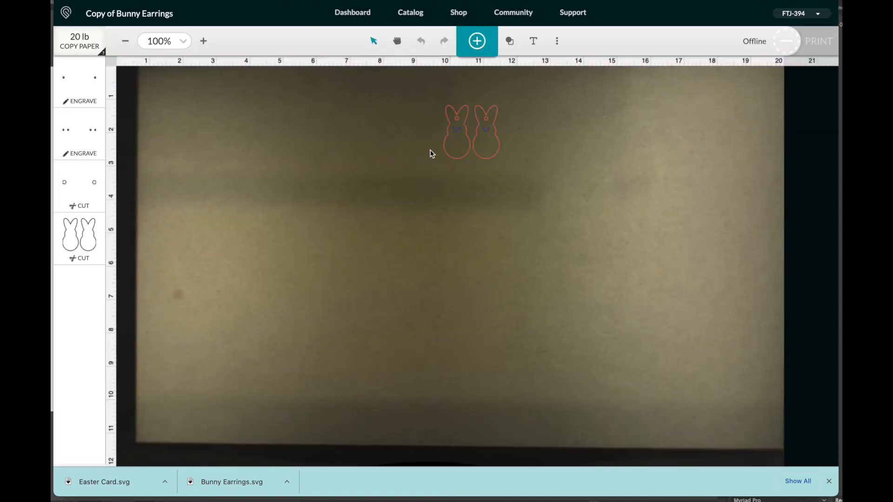
left_click(481, 156)
left_click(482, 155)
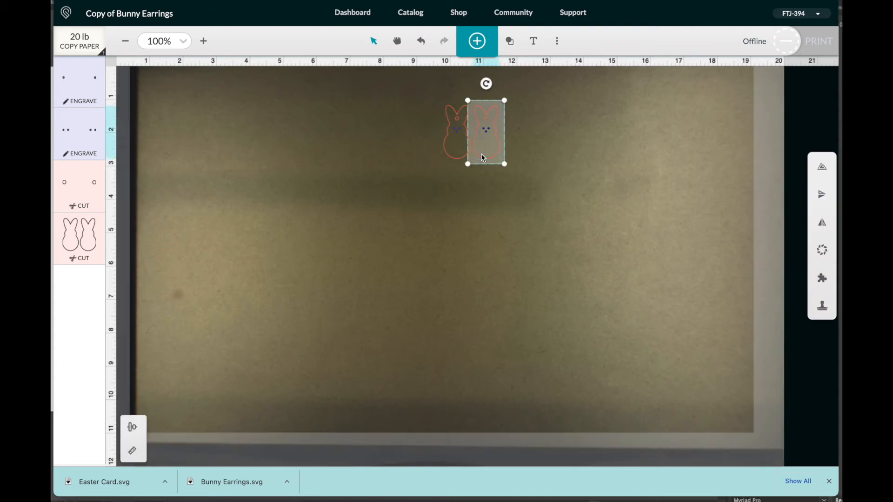
left_click(170, 14)
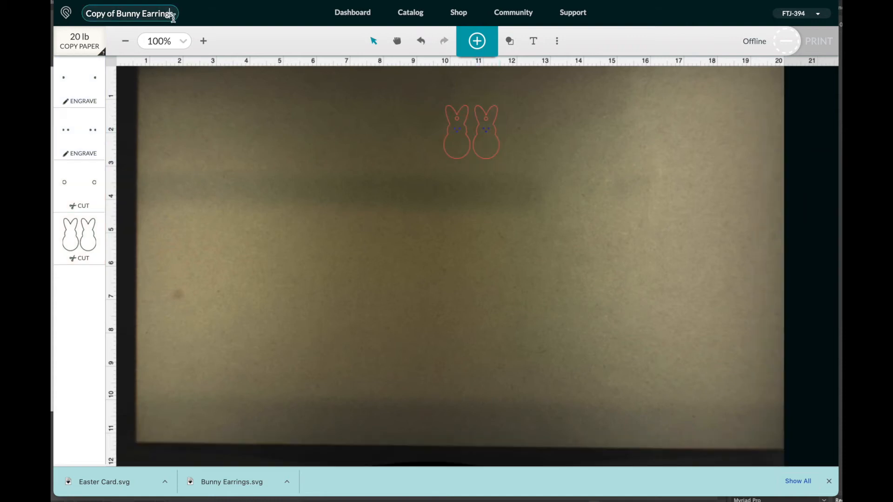
left_click_drag(158, 15, 68, 18)
type("Bunny Shelf Sitter")
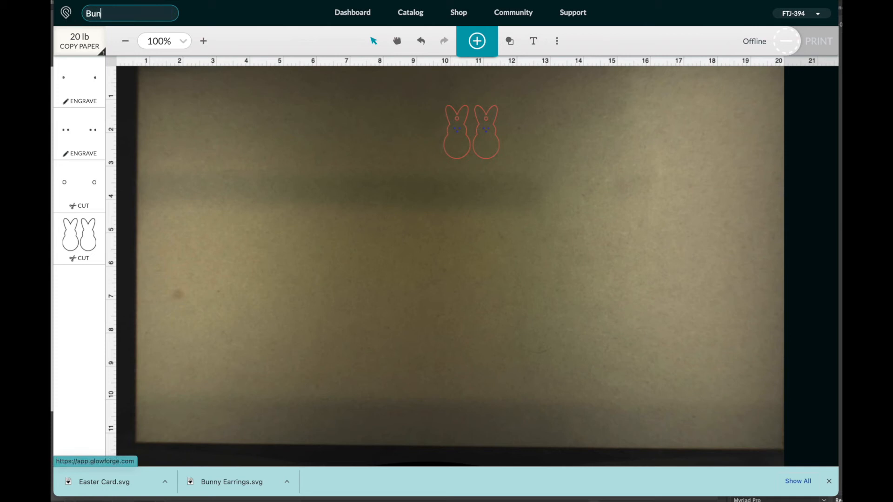
Delete the second bunny with its face and the small earring hole from the remaining bunny
left_click(487, 109)
key("Delete")
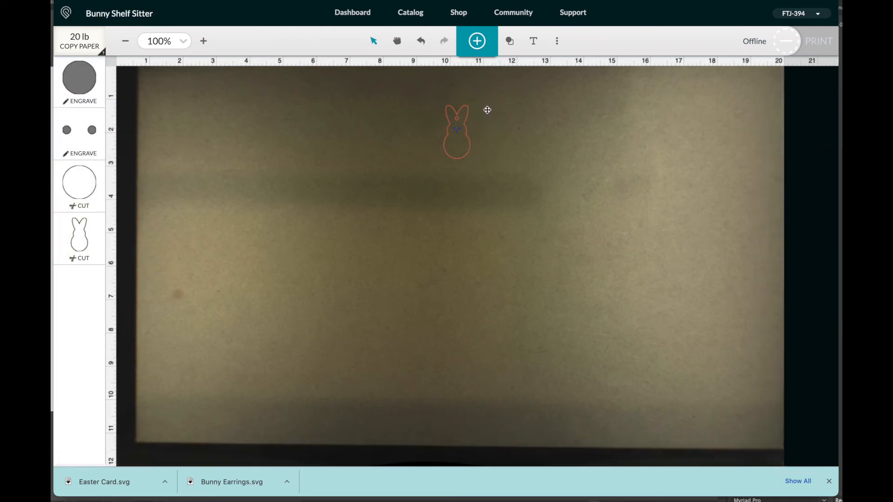
left_click(458, 122)
key("Delete")
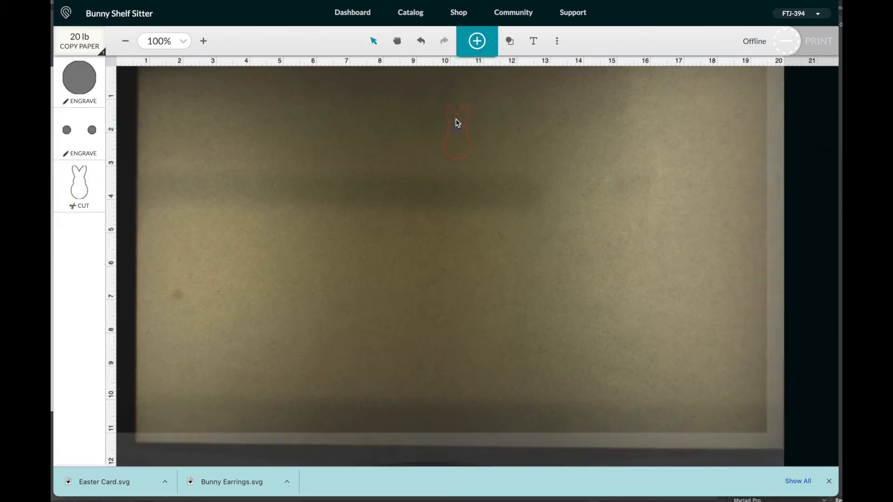
Scale the bunny and its face together to a height of 8 in with the aspect ratio locked
left_click_drag(423, 105, 519, 191)
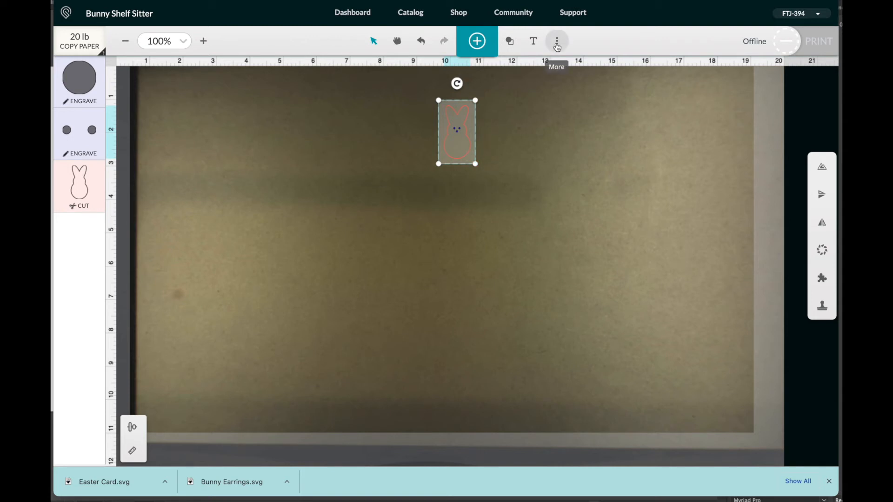
left_click(133, 450)
left_click_drag(357, 445, 334, 445)
type("6")
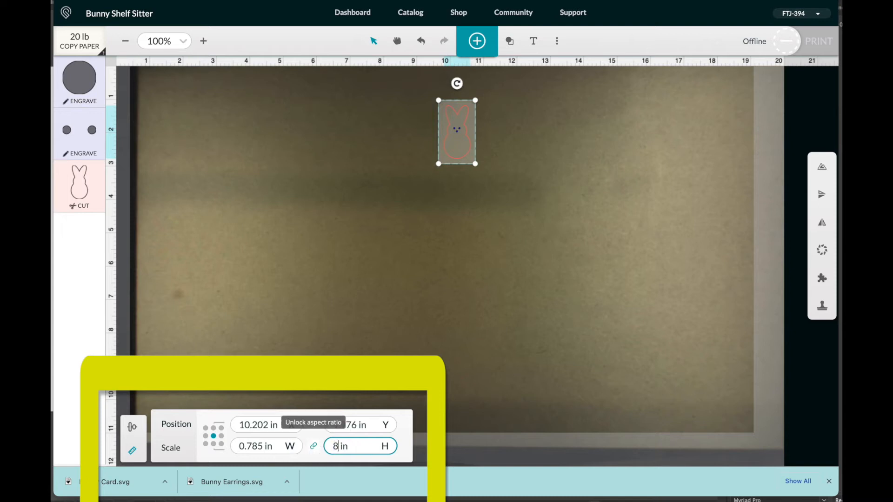
key("Return")
left_click(554, 319)
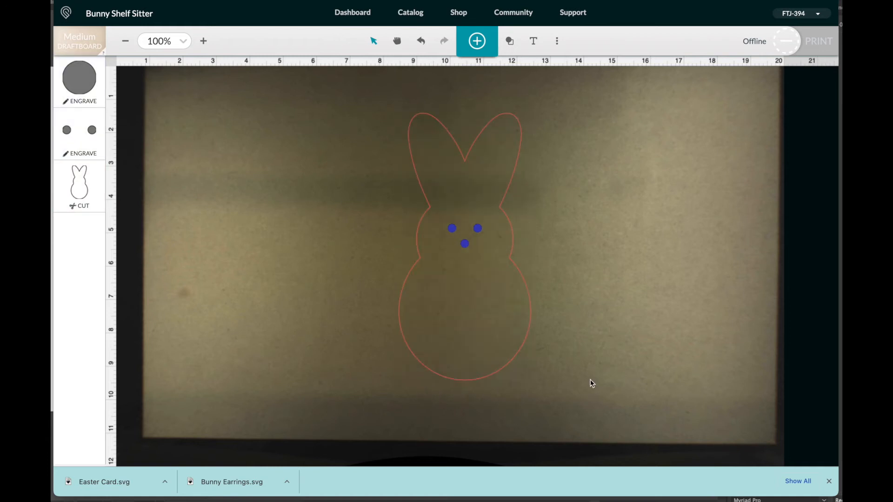
Insert a square and resize it into a bar 5.5 in wide and 0.12 in high
left_click(510, 44)
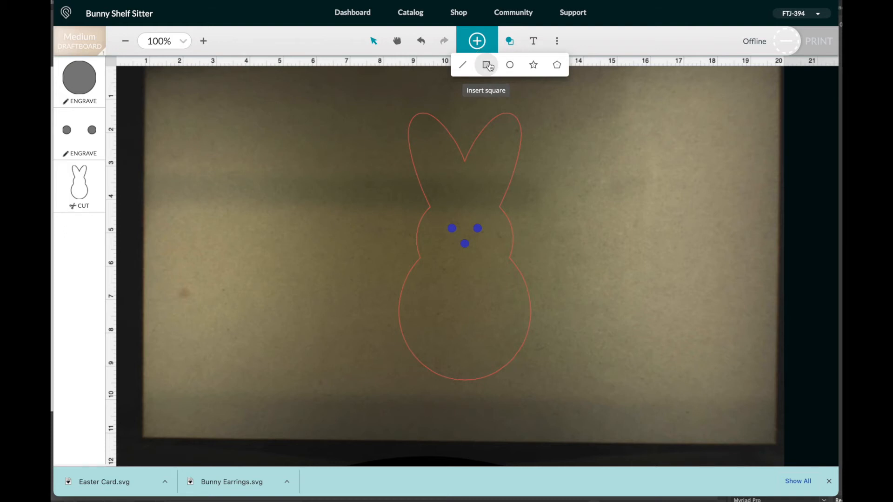
left_click(487, 65)
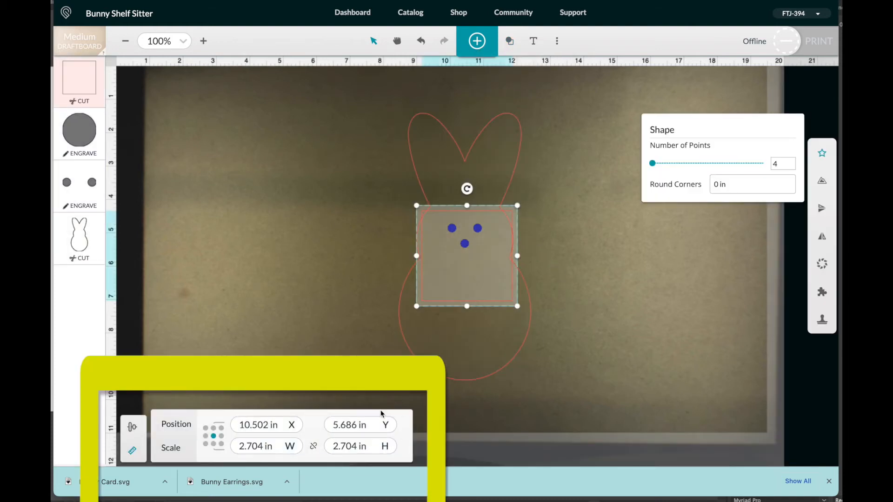
left_click(370, 445)
left_click_drag(360, 445, 329, 444)
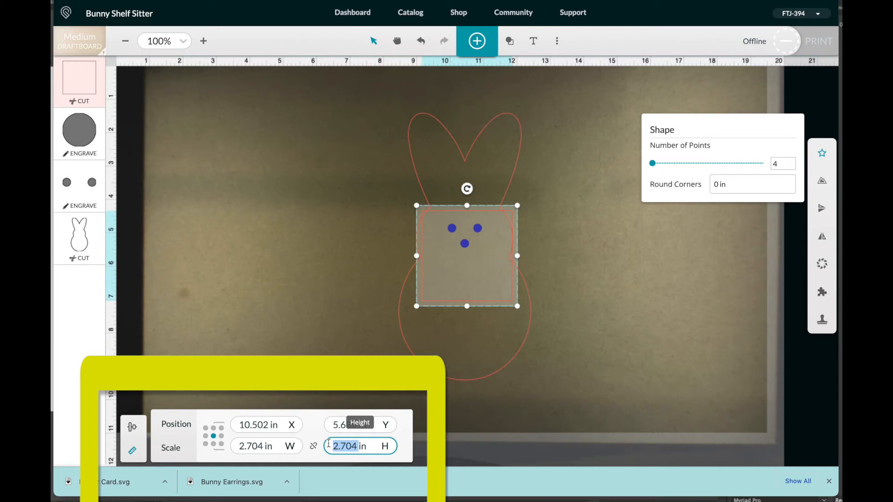
key("BackSpace")
type(".12")
double_click(227, 450)
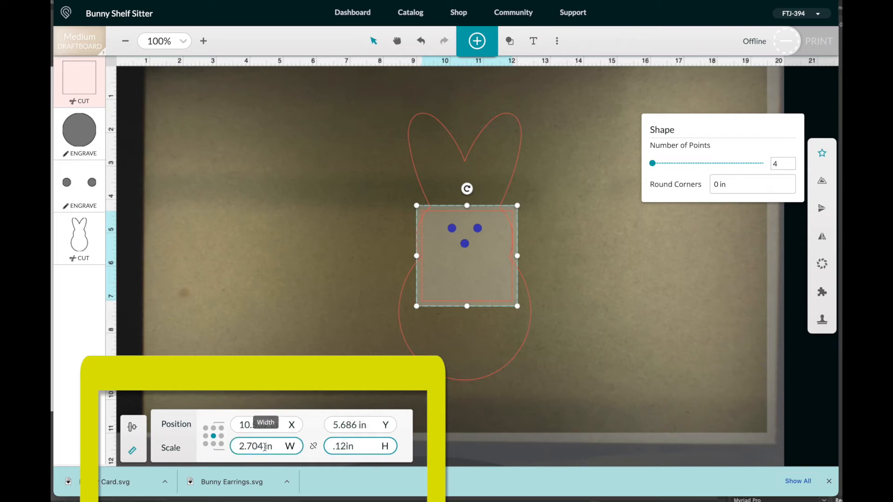
type("5.5")
key("Return")
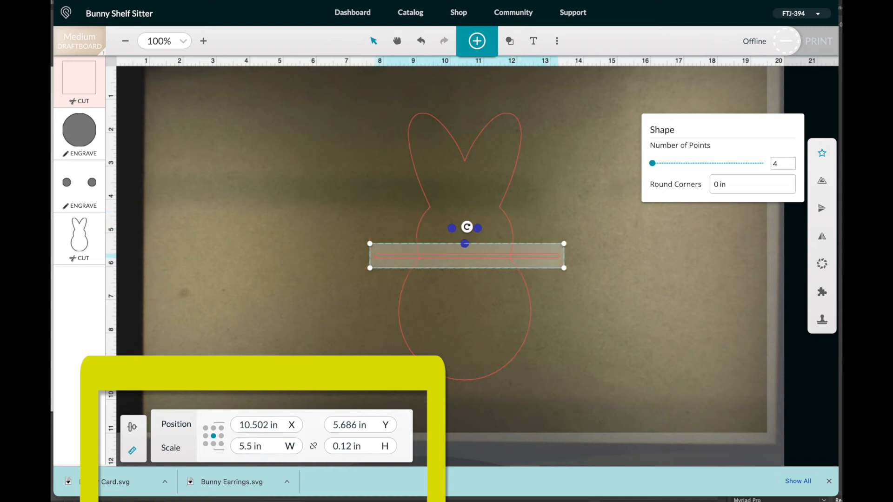
Move the bar across the bottom edge of the bunny and set its height to 0.15 in
left_click_drag(531, 255, 527, 382)
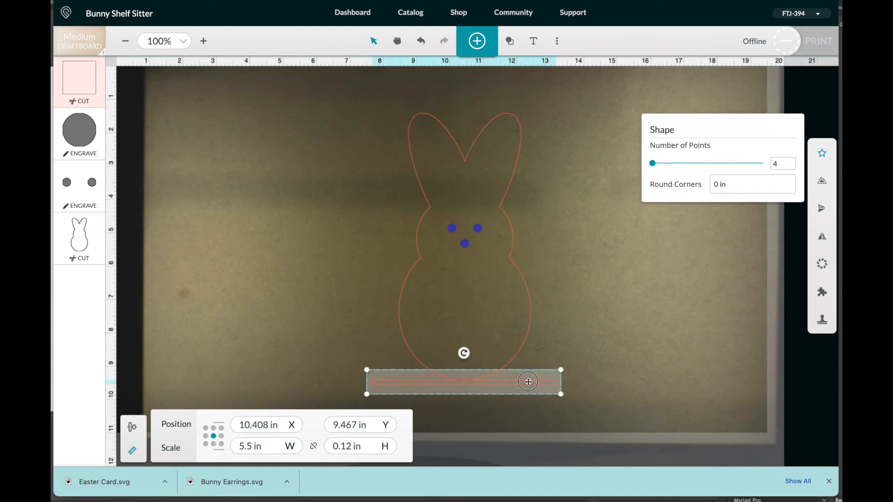
left_click(356, 447)
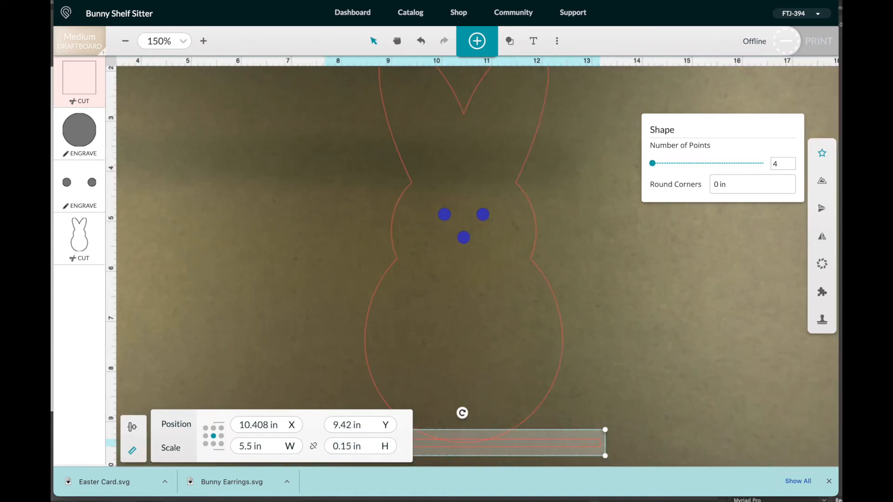
left_click(550, 385, "shift")
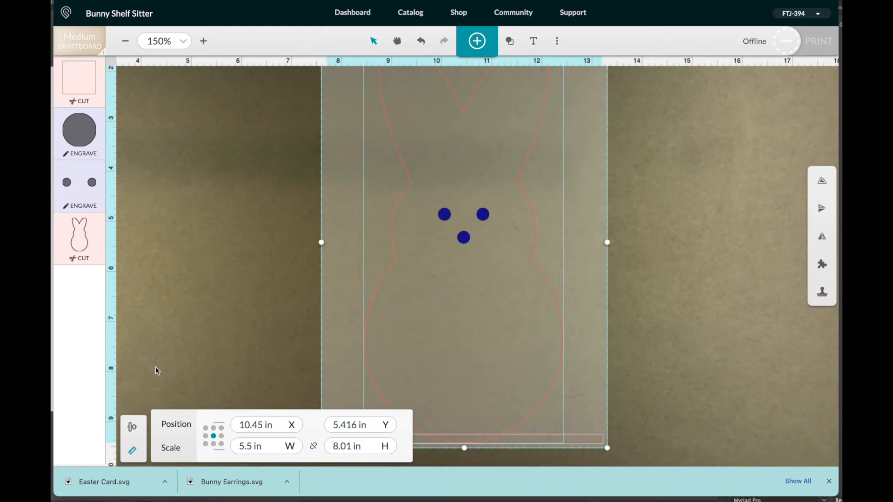
left_click(596, 390)
left_click(559, 373)
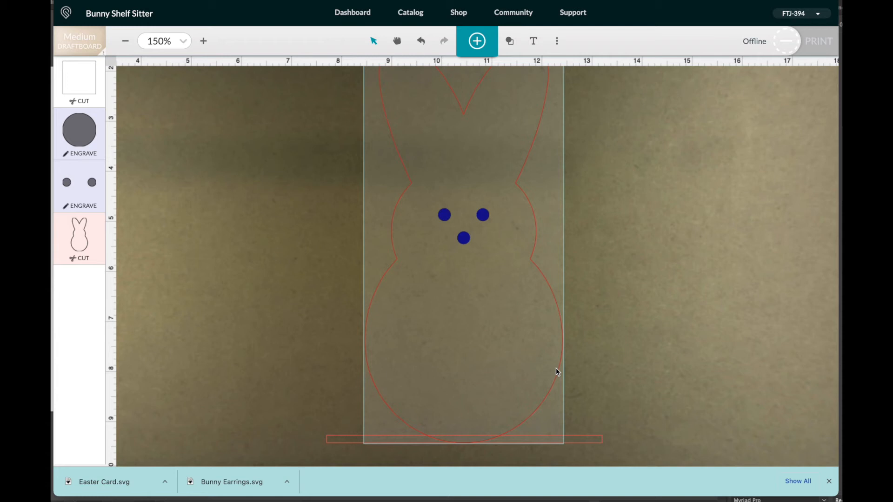
left_click(587, 408)
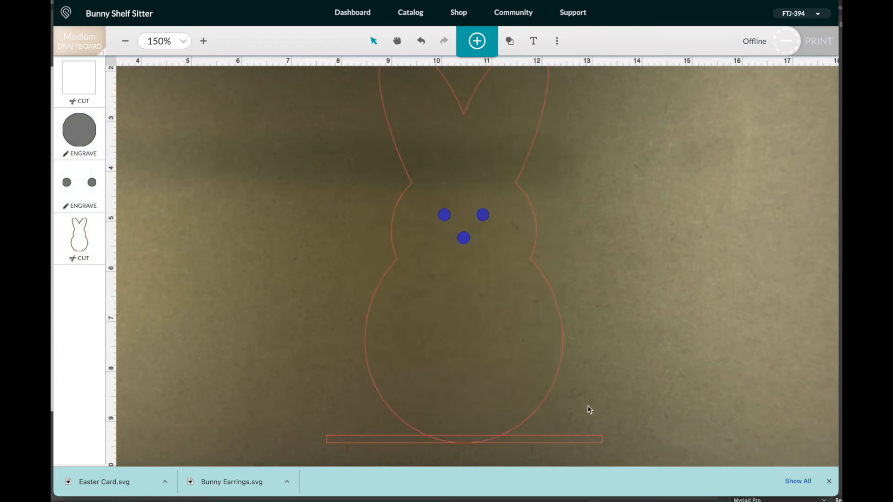
Create a new outline around the bunny and the base bar together with an offset of 0 in
left_click(552, 399)
left_click(591, 437, "shift")
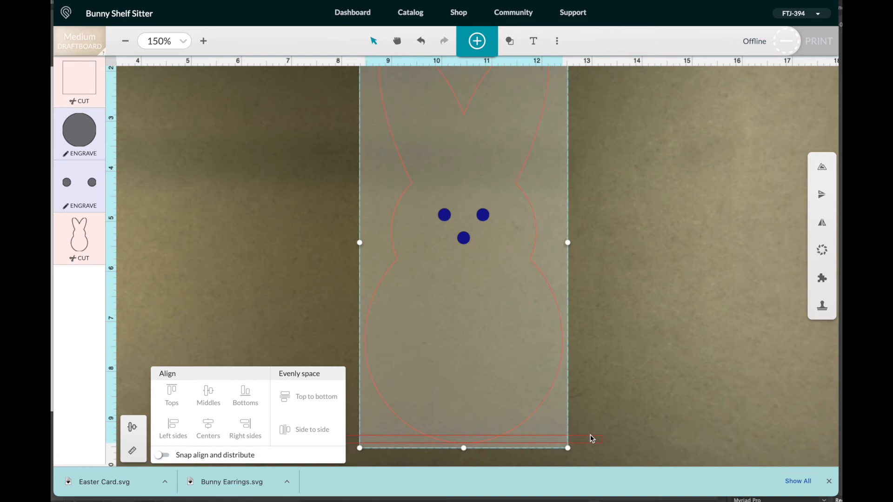
left_click(591, 437, "shift")
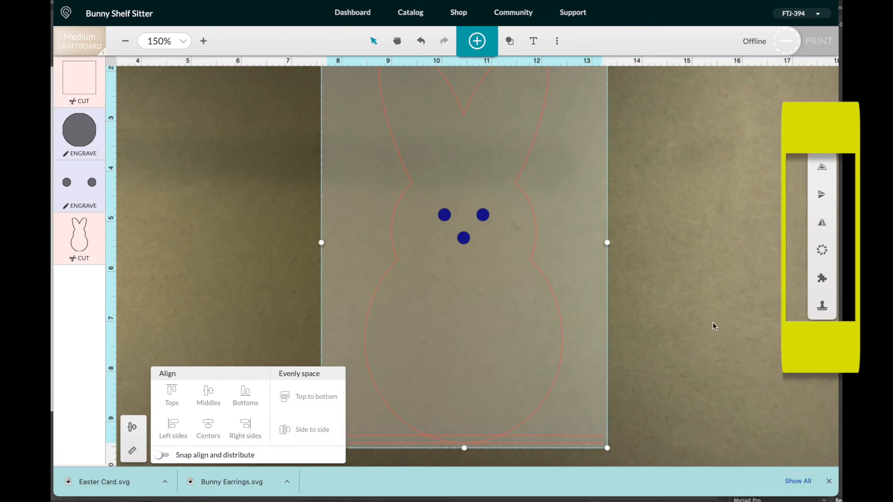
left_click(821, 167)
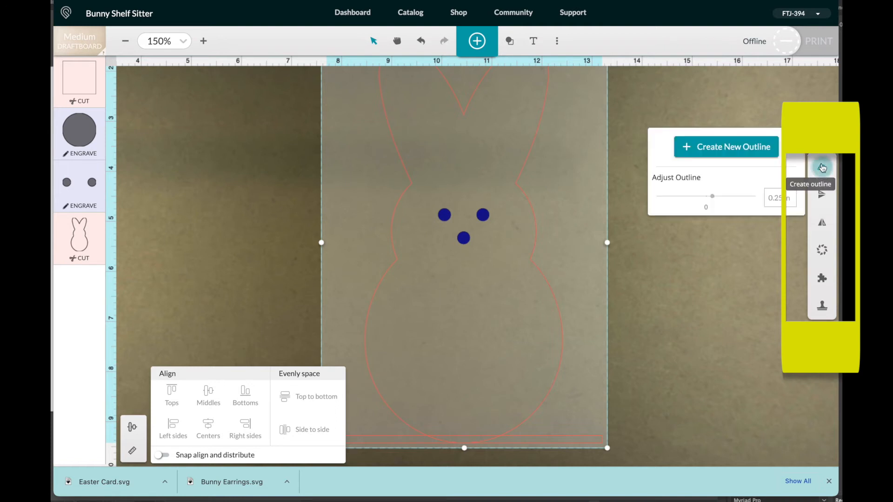
left_click(725, 153)
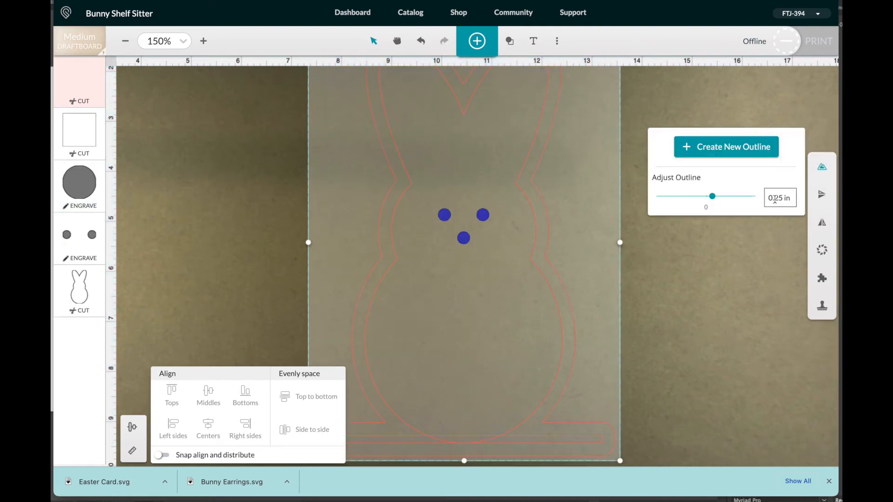
left_click_drag(784, 198, 759, 199)
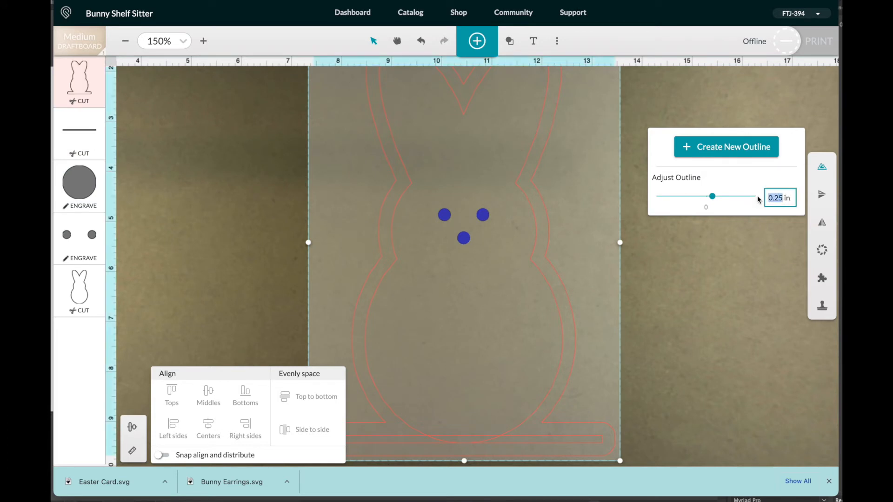
type("0")
key("Return")
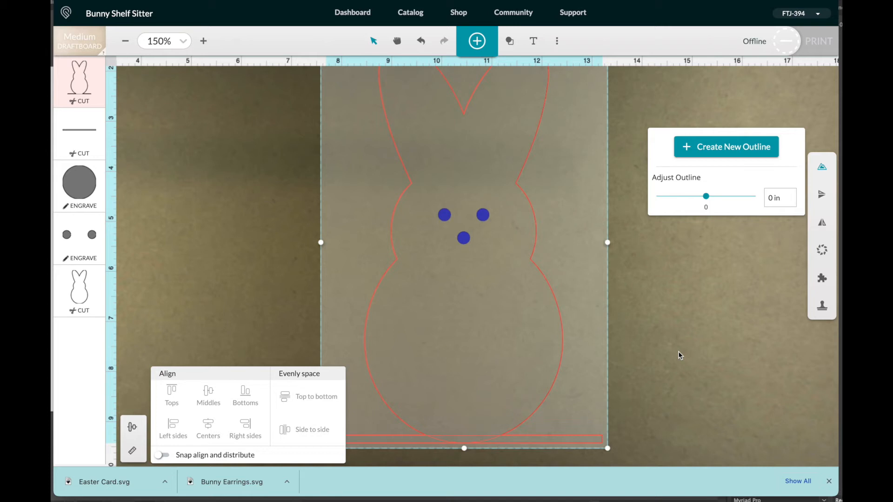
left_click(678, 350)
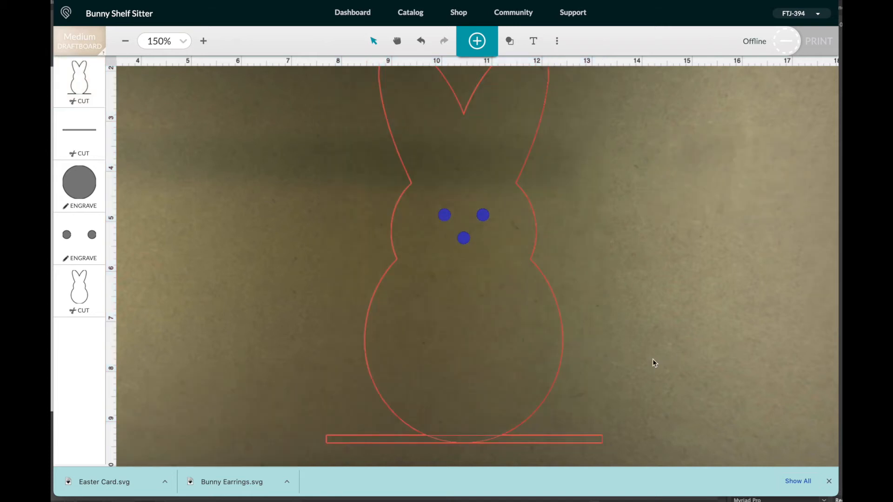
Move the new combined outline aside and delete the original base bar and the original bunny outline
left_click_drag(564, 346, 737, 354)
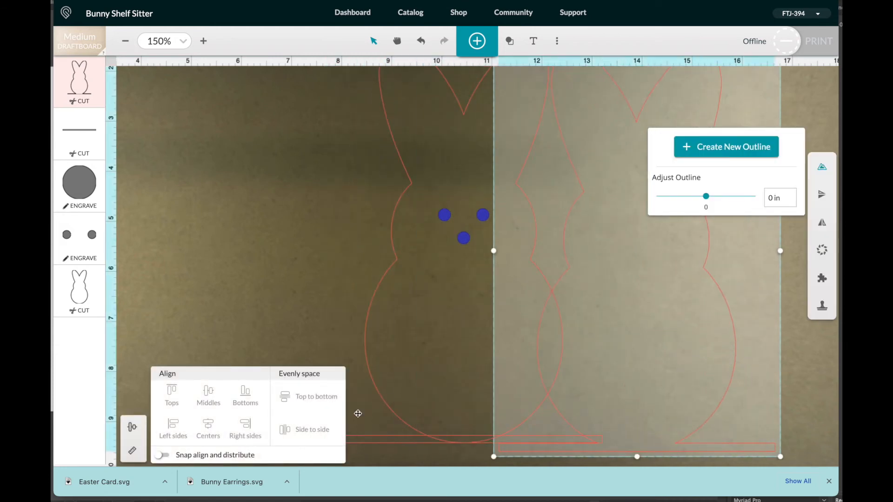
left_click(436, 439)
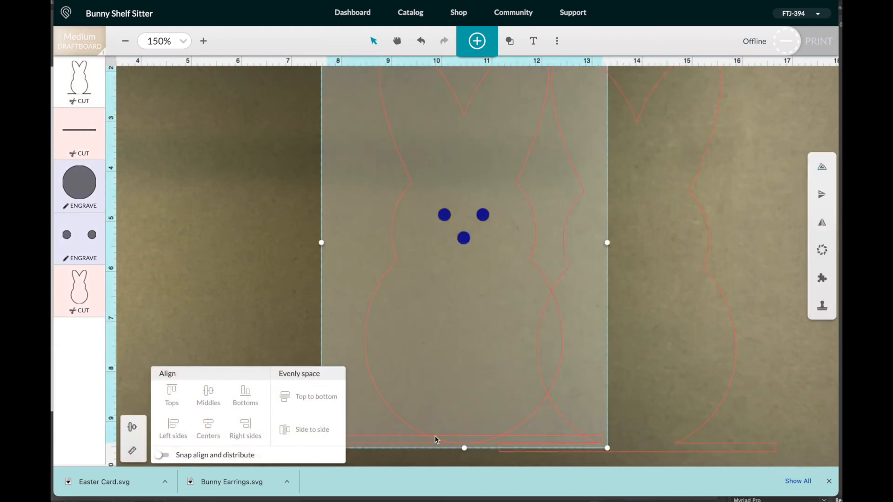
left_click(217, 287)
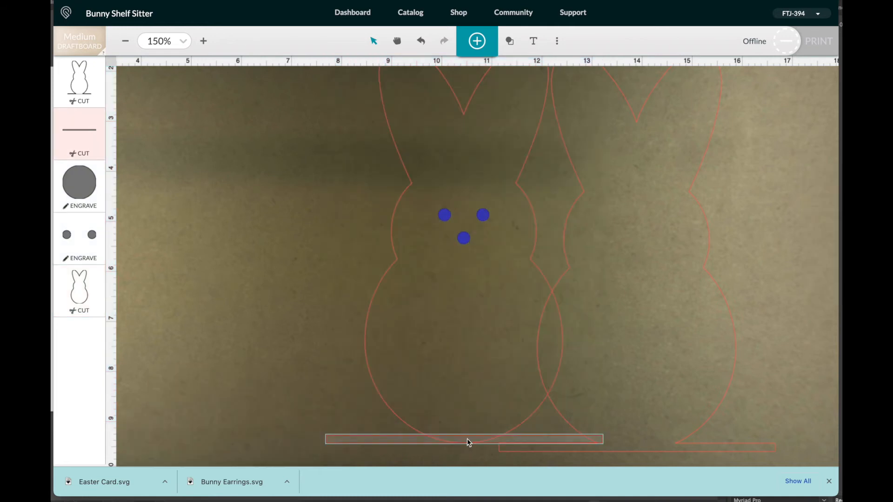
left_click(467, 439)
key("Delete")
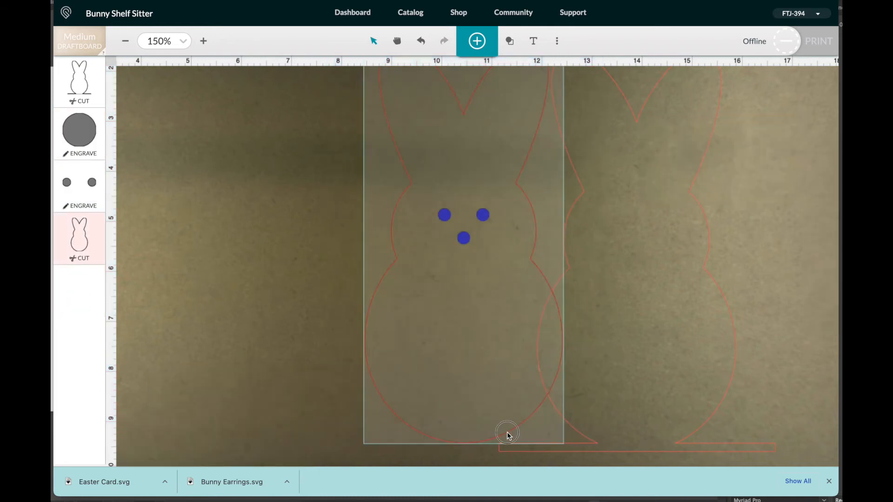
left_click(507, 434)
key("Delete")
Move the combined outline back around the face and align the three face dots with it by their centers
left_click_drag(666, 269, 534, 271)
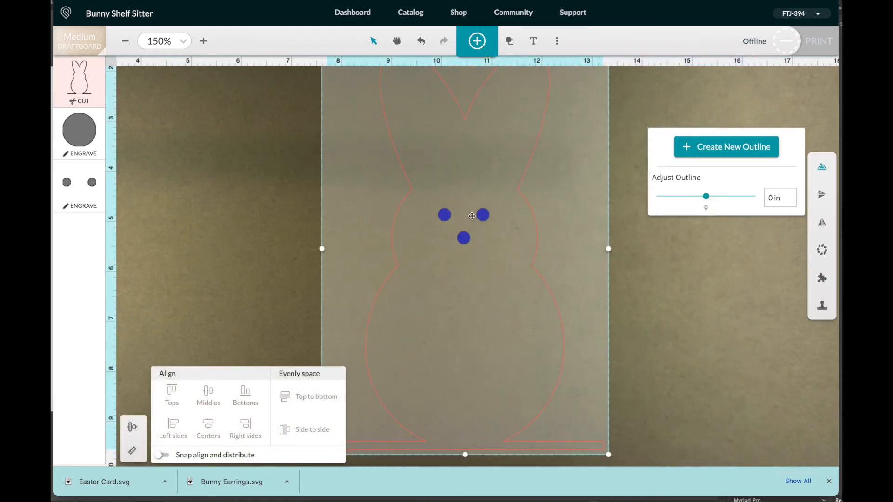
left_click(451, 221)
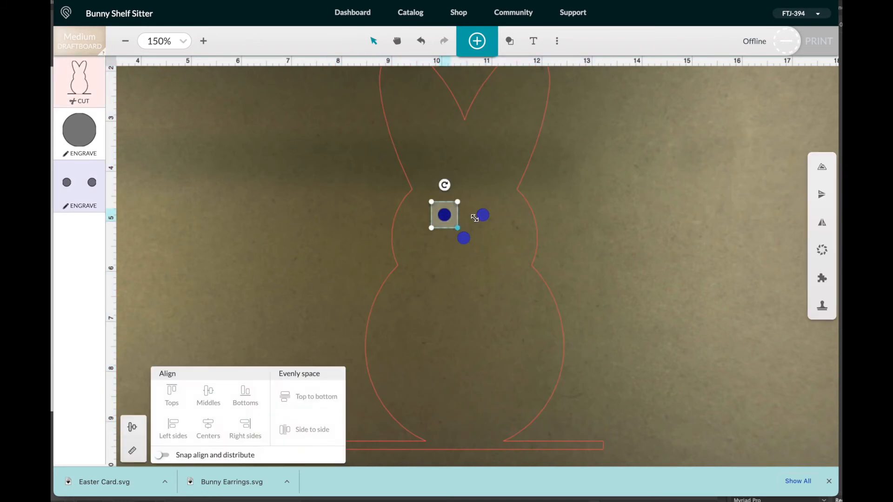
left_click(482, 215, "shift")
left_click(463, 239, "shift")
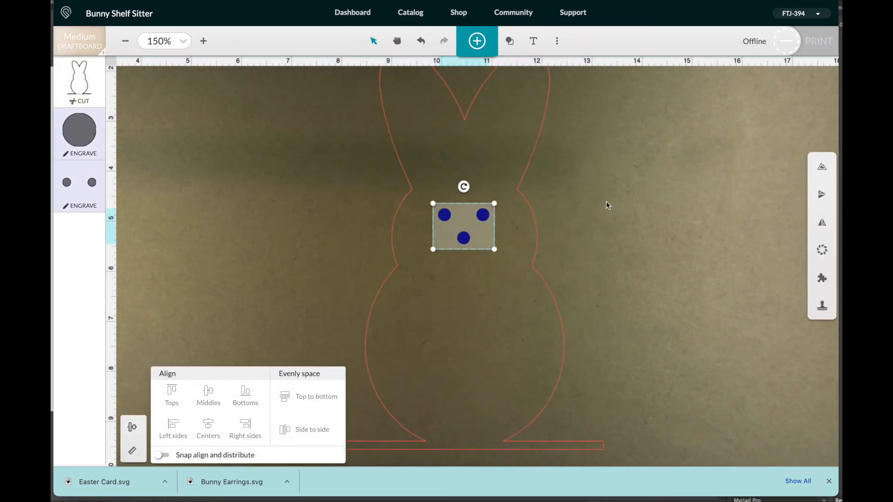
left_click(521, 200, "shift")
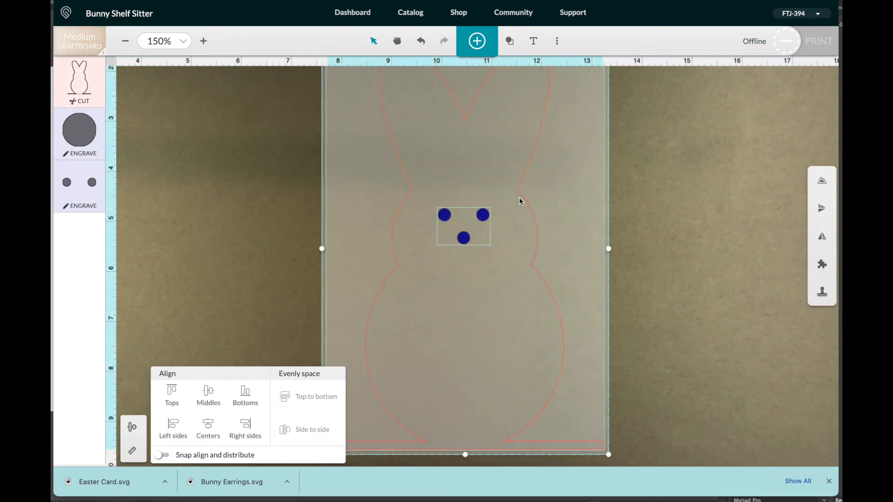
left_click(208, 424)
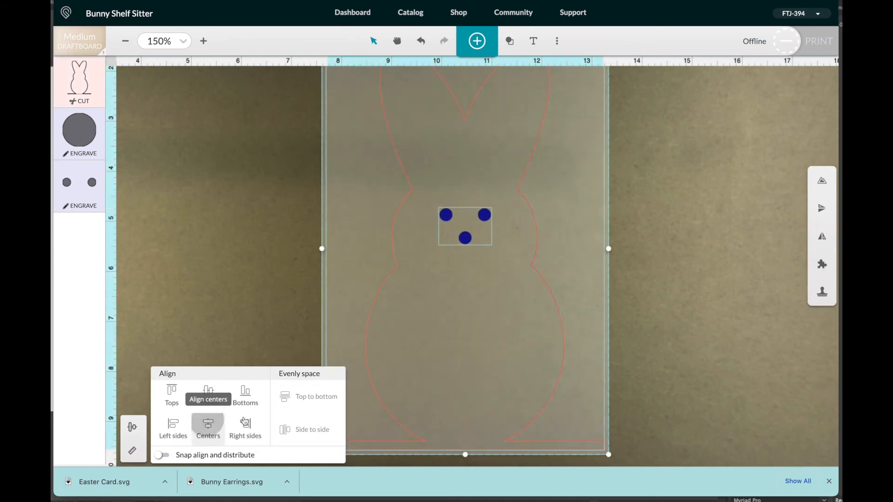
left_click(692, 373)
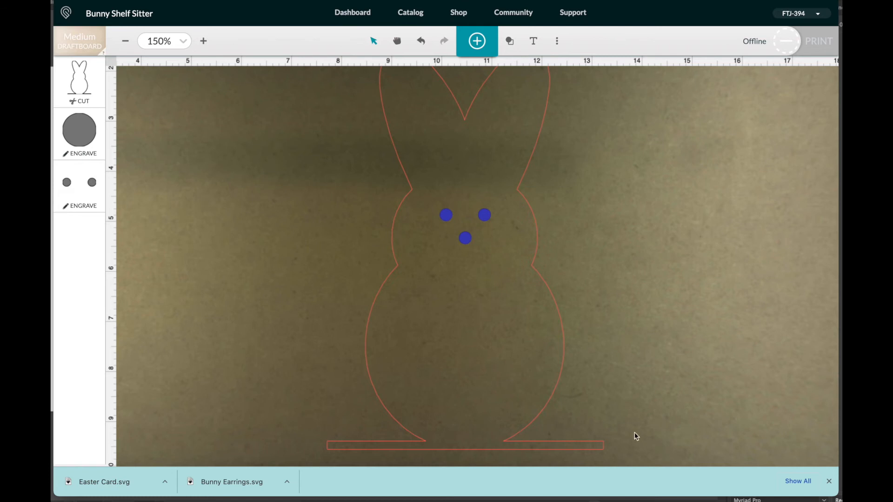
Insert a circle and resize it into an ellipse 6.5 in wide and 2.75 in high
scroll(683, 345, "up", 1)
scroll(684, 344, "down", 2)
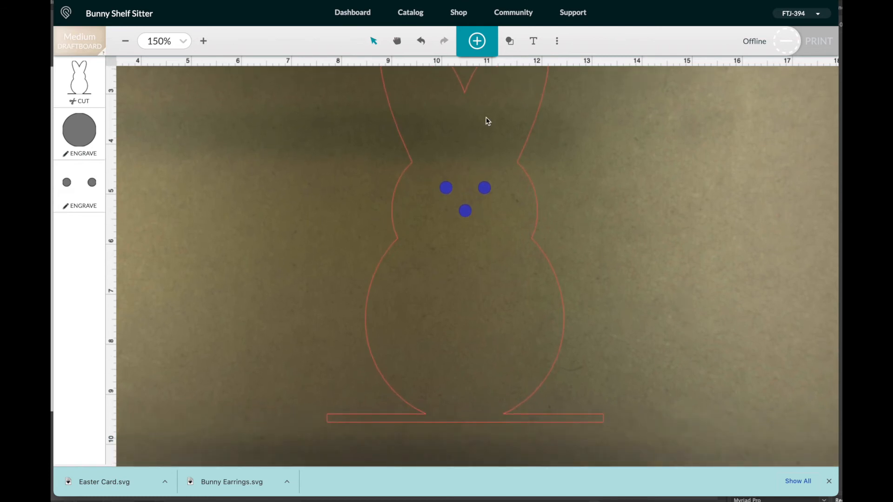
left_click(125, 41)
left_click(509, 41)
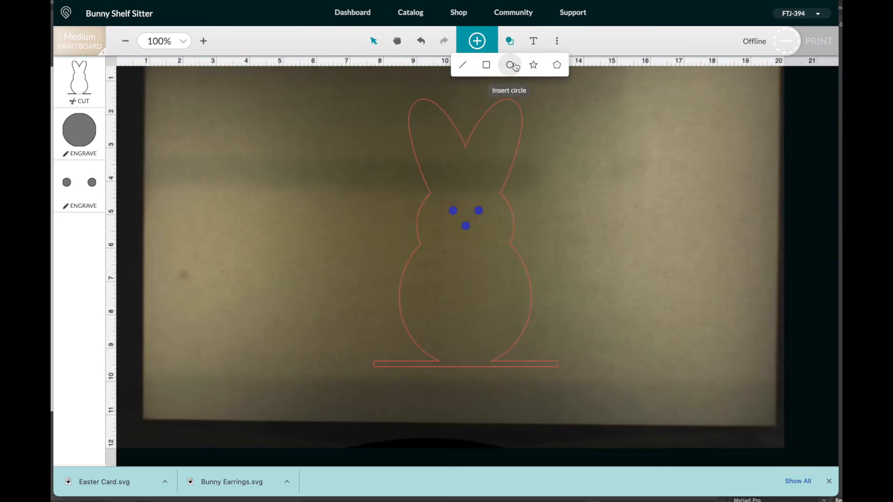
left_click(512, 66)
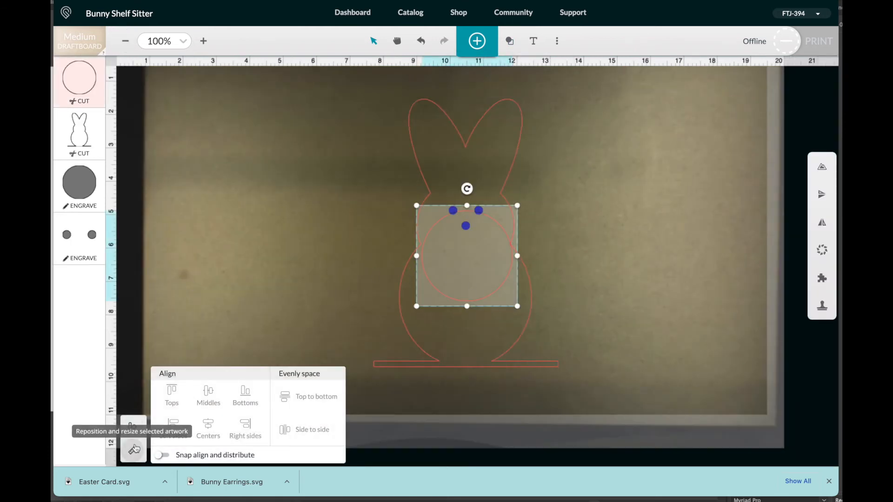
left_click(132, 450)
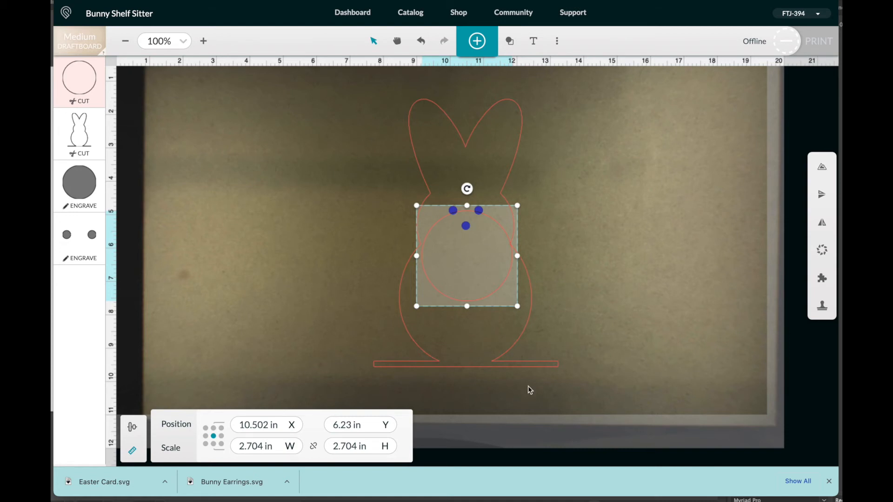
double_click(262, 445)
type("6.")
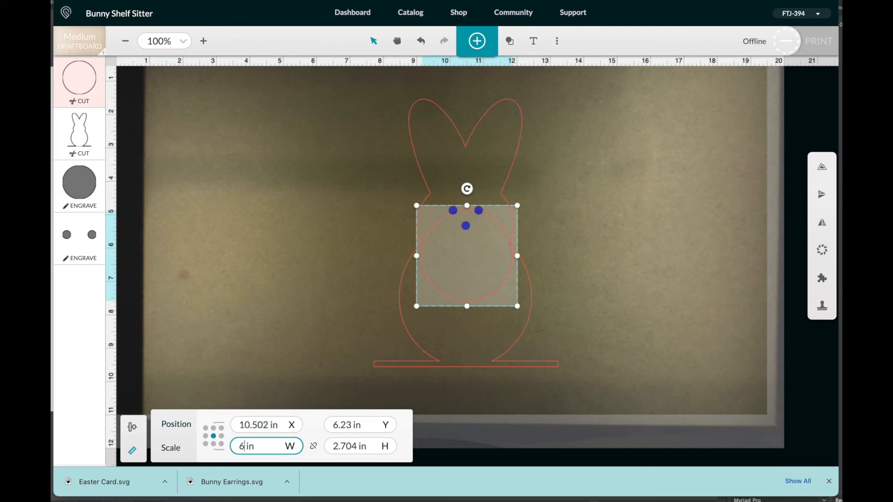
type("5")
double_click(355, 446)
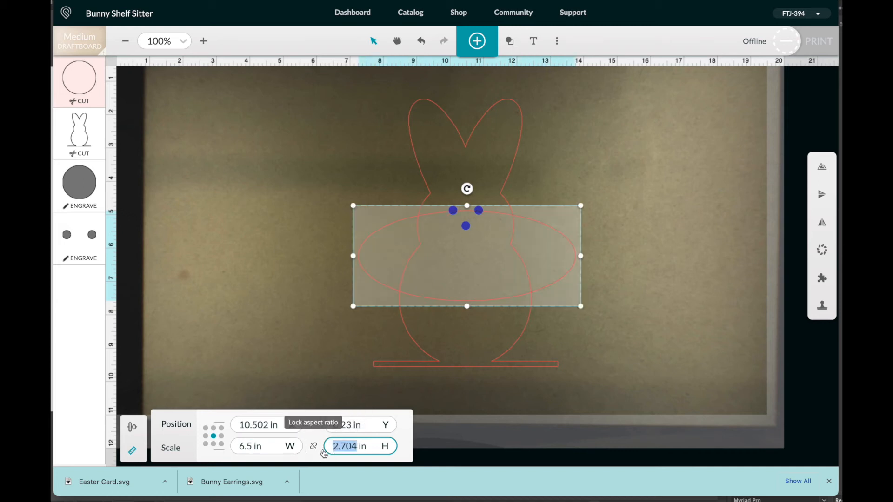
type("2.75")
key("Return")
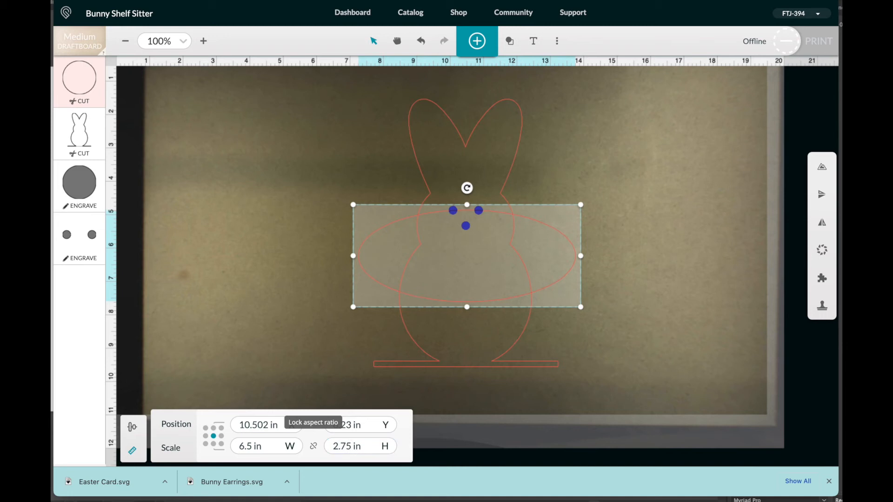
Reduce the ellipse's height to 2.35 in, checking it over the bunny's base, and place it beside the bunny's right side
left_click_drag(558, 270, 548, 382)
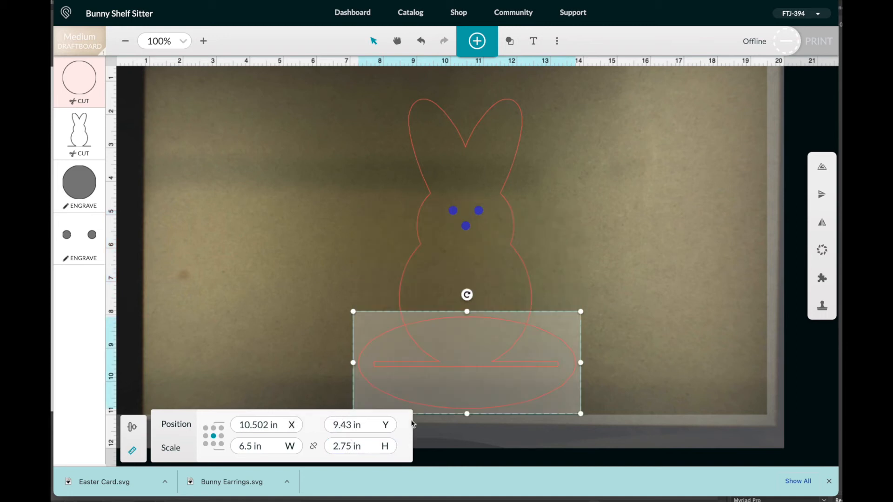
left_click(352, 446)
key("BackSpace")
key("BackSpace")
type("5")
key("Return")
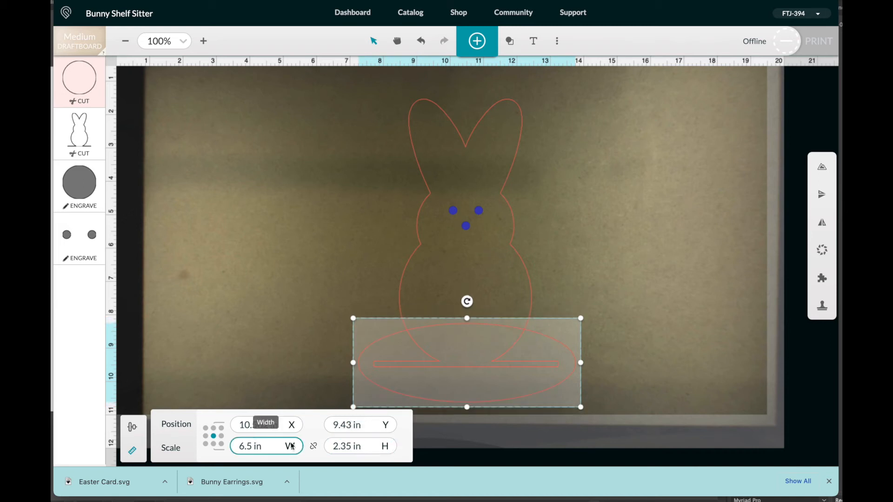
left_click_drag(577, 347, 739, 260)
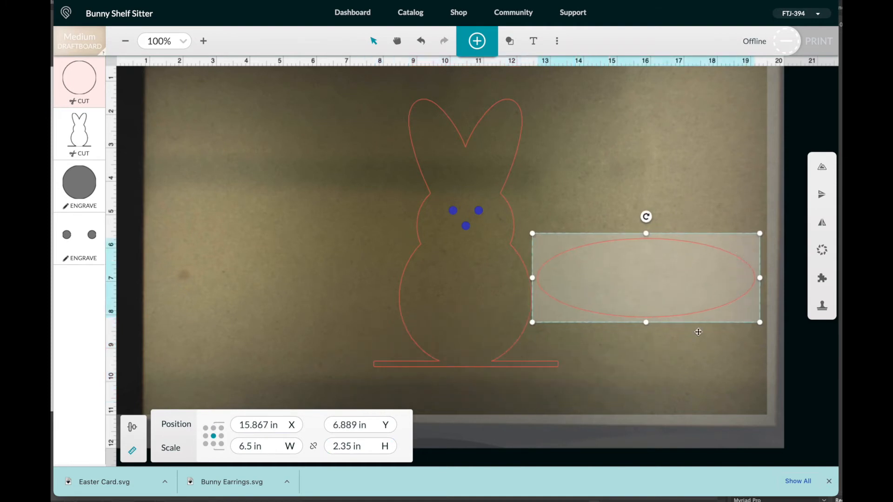
left_click(638, 362)
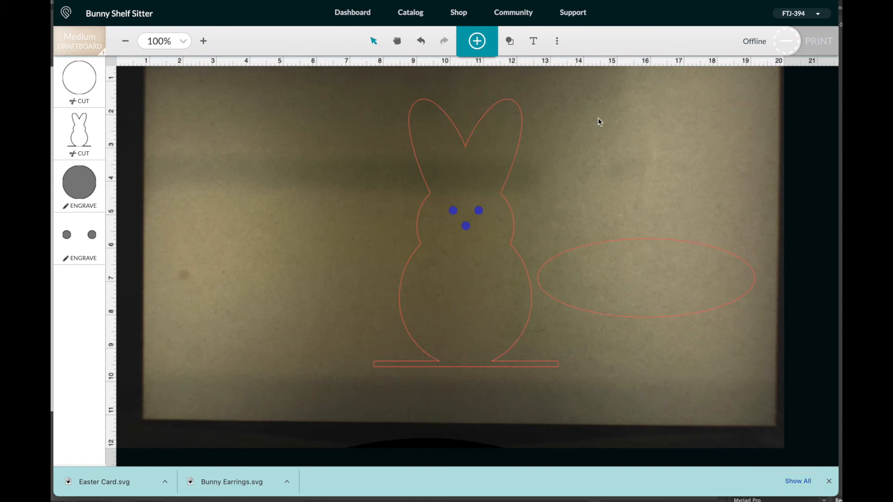
Insert a square and resize it into a slot 5.5 in wide and 0.117 in high
left_click(510, 41)
left_click(486, 64)
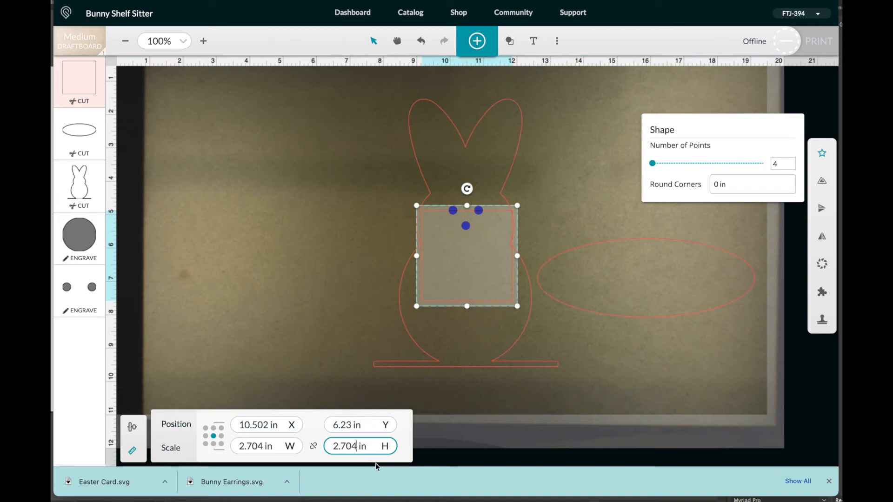
type(".116")
type("5")
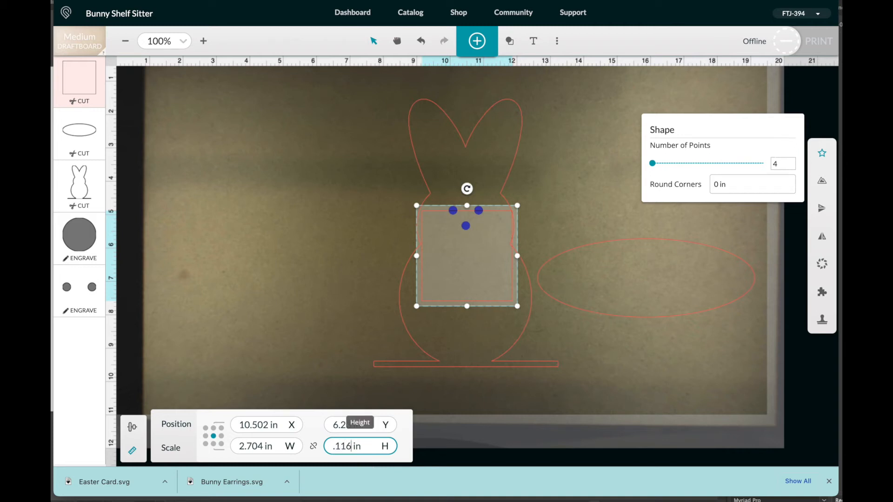
key("Return")
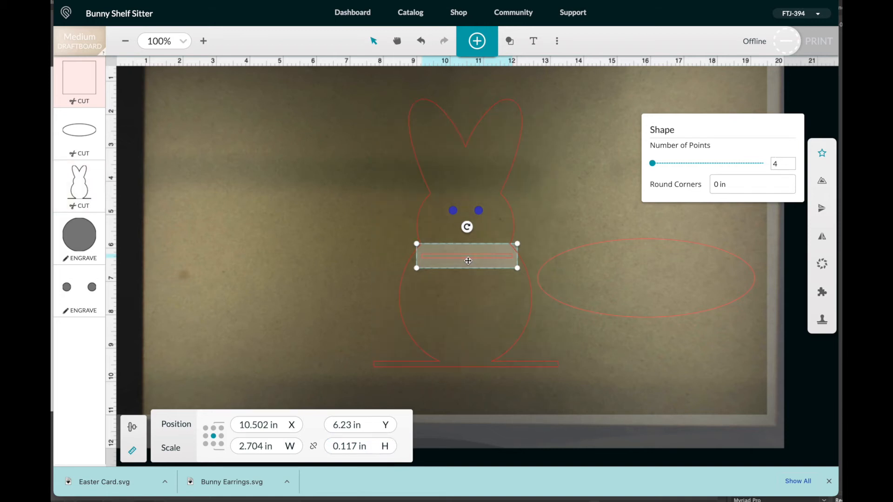
double_click(263, 444)
type("5.5")
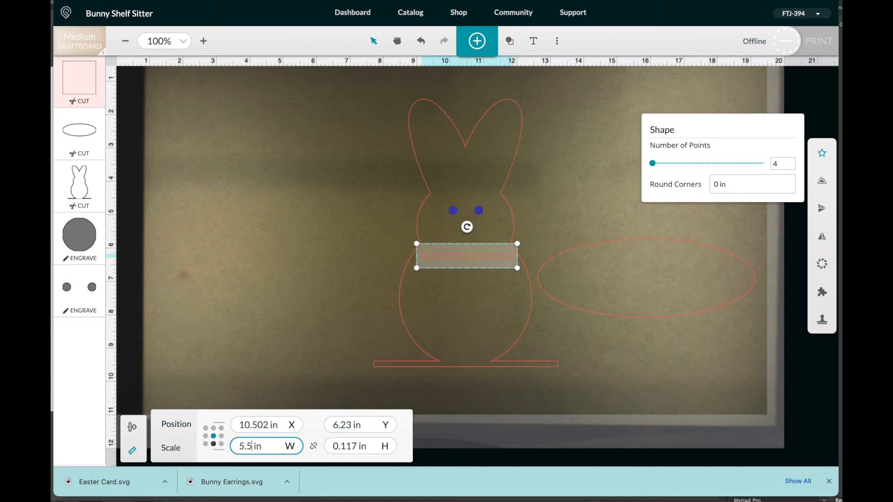
key("Return")
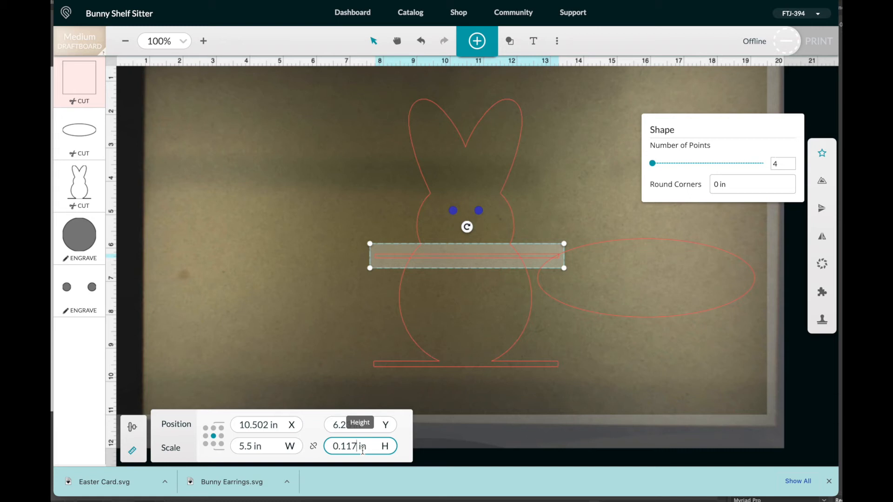
Set the slot's height to 0.107 in and move the slot into the middle of the ellipse
key("BackSpace")
key("BackSpace")
type("07")
left_click(311, 285)
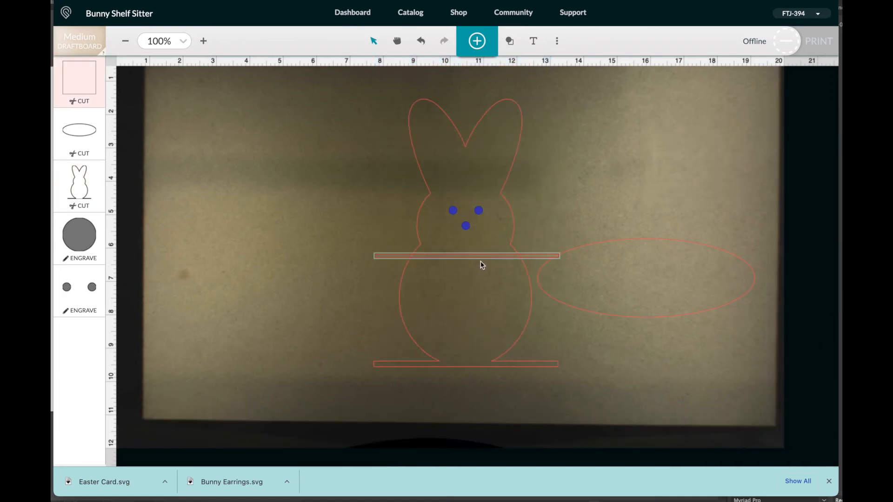
left_click_drag(479, 259, 660, 283)
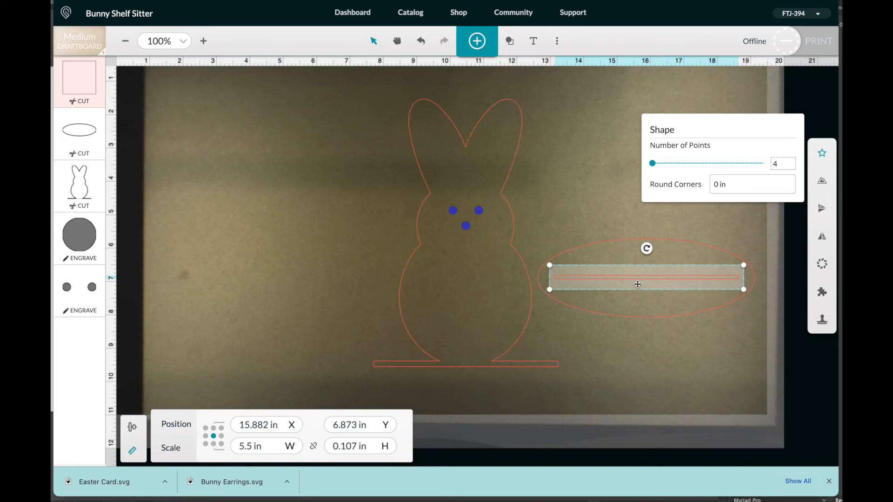
Align the slot and the ellipse by their middles and centers
left_click(637, 238)
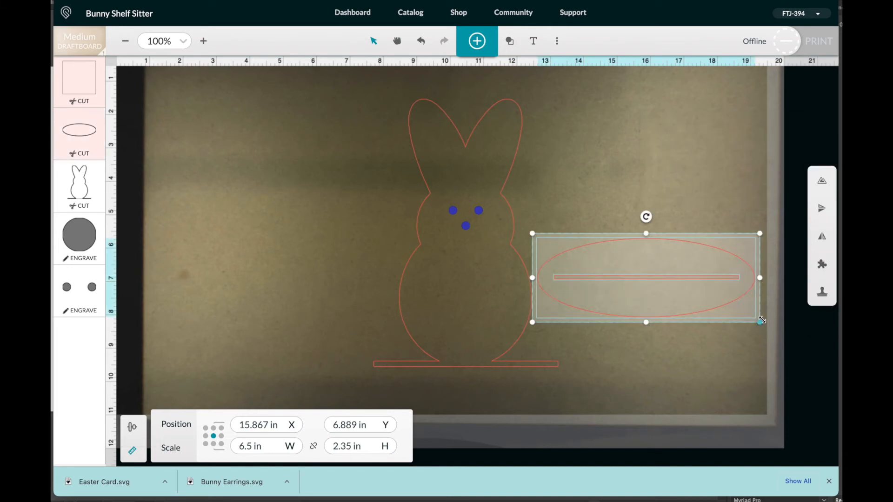
left_click(132, 427)
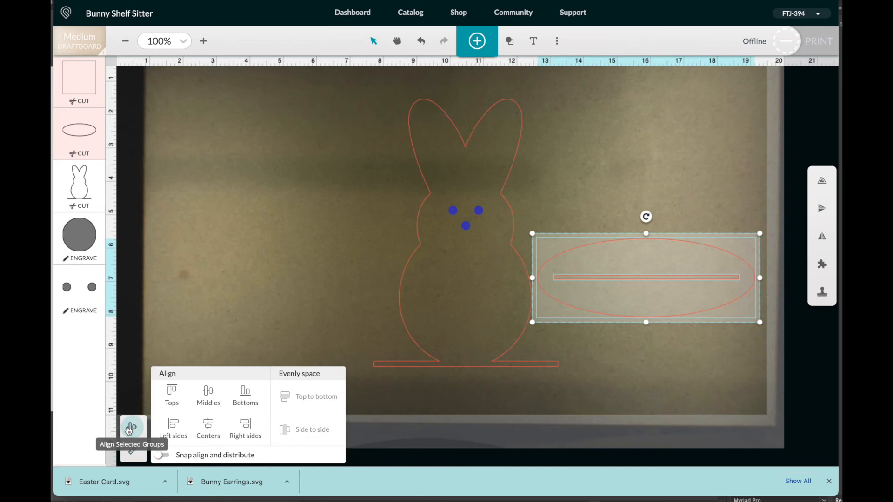
left_click(214, 394)
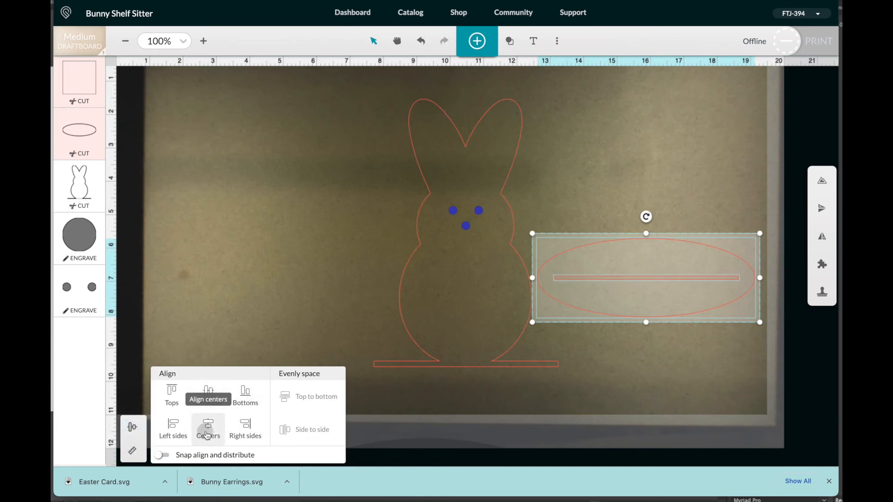
left_click(649, 377)
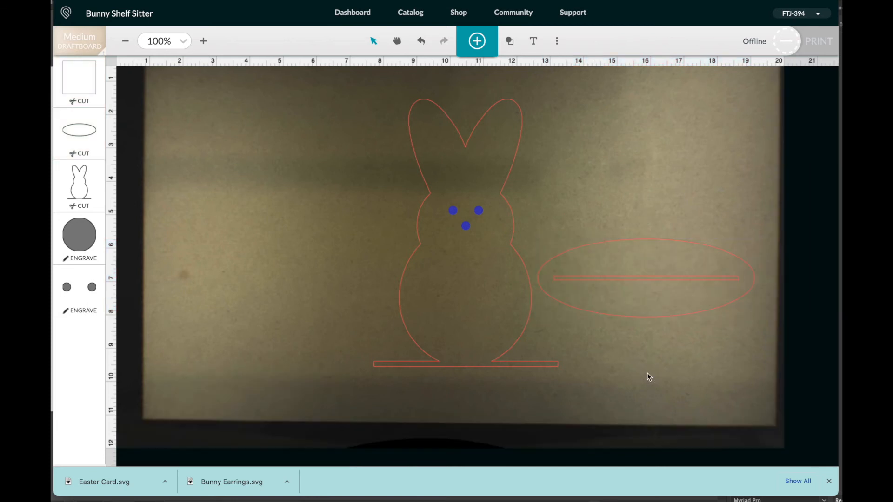
Group the ellipse and the slot inside it
left_click_drag(593, 206, 680, 326)
right_click(680, 327)
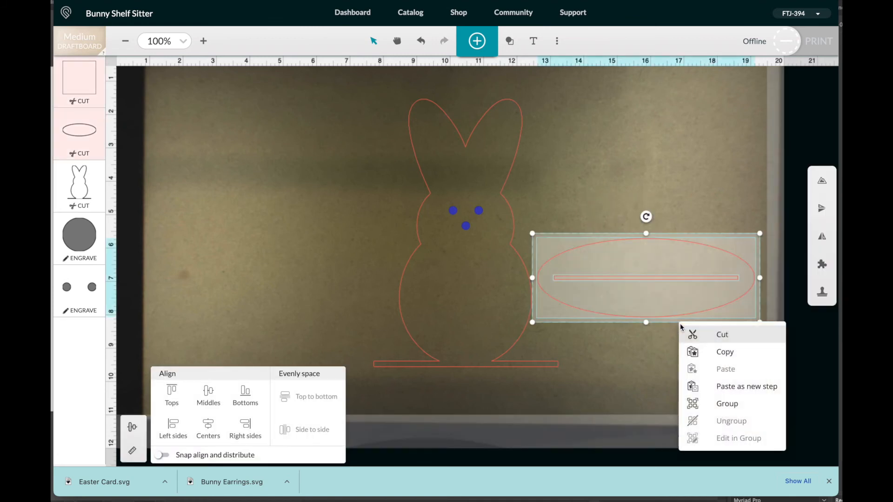
left_click(721, 403)
left_click(689, 195)
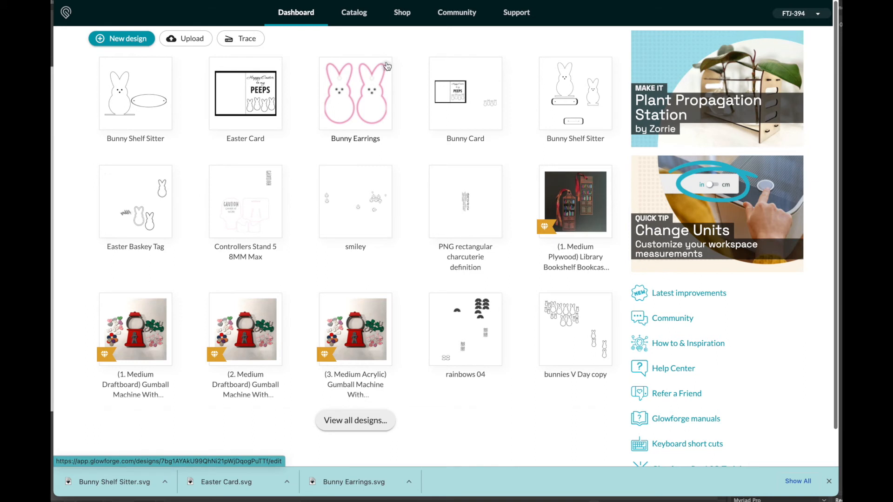
Make a copy of the Bunny Earrings design from the dashboard
left_click(386, 66)
left_click(372, 104)
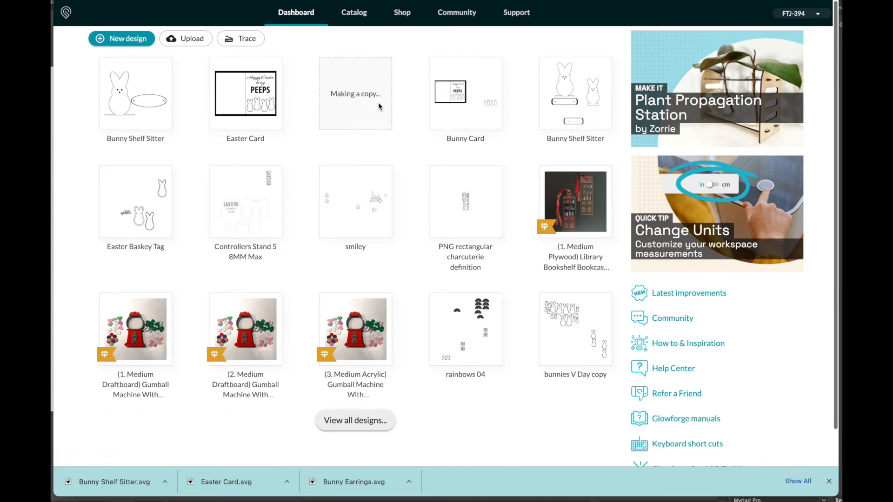
Strip the copied earrings design down to a single bunny outline by deleting the nose, eyes and hanging hole
left_click(95, 52)
left_click(482, 144)
key("Delete")
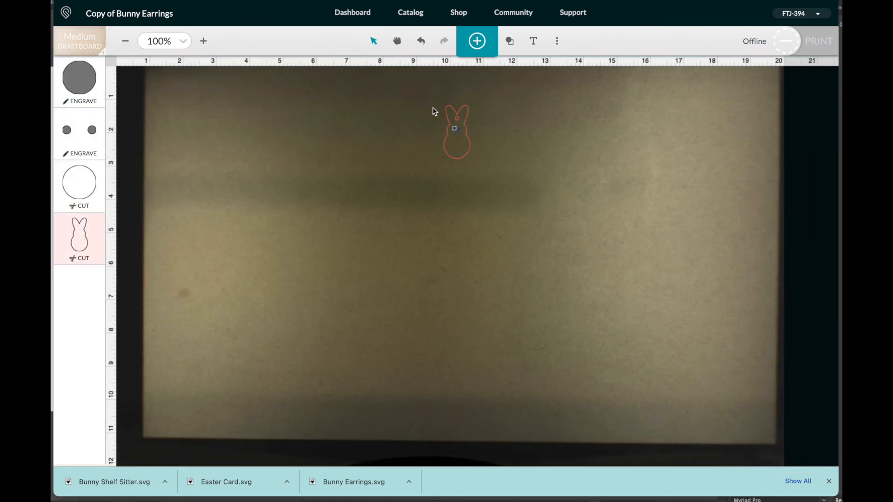
left_click(457, 120)
left_click(480, 151)
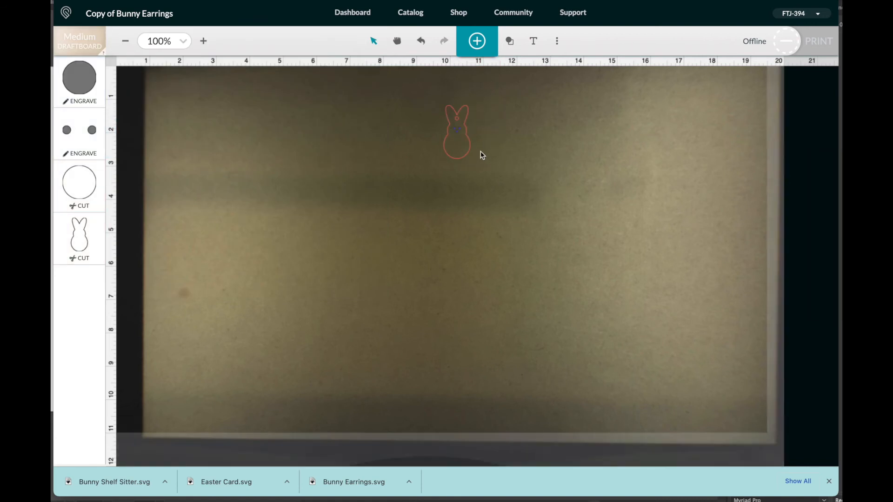
left_click(456, 135)
key("Delete")
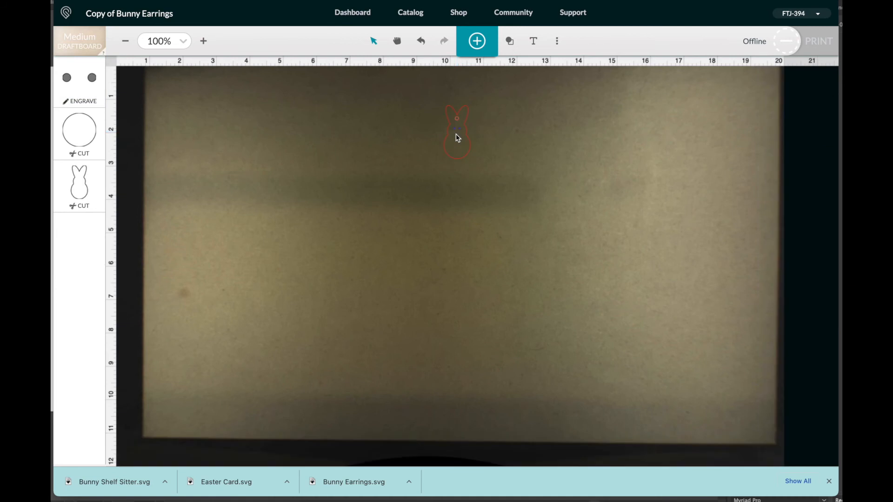
left_click(459, 128)
key("Delete")
left_click_drag(430, 91, 499, 180)
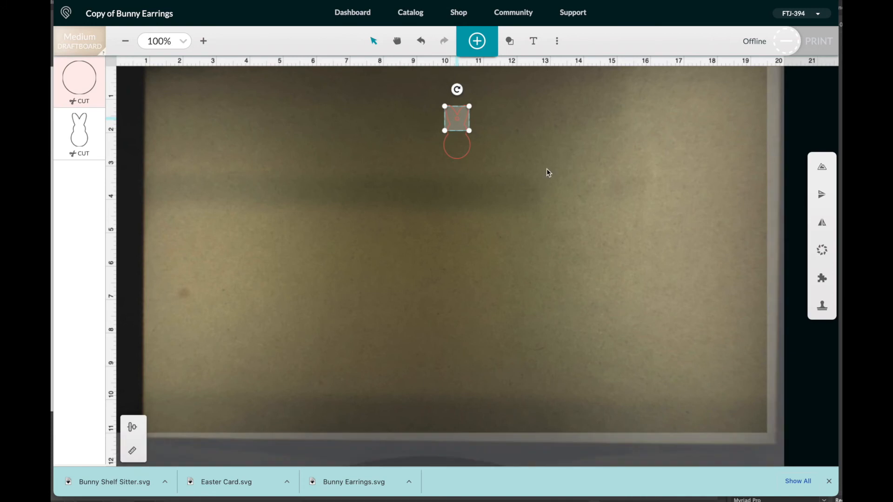
key("Delete")
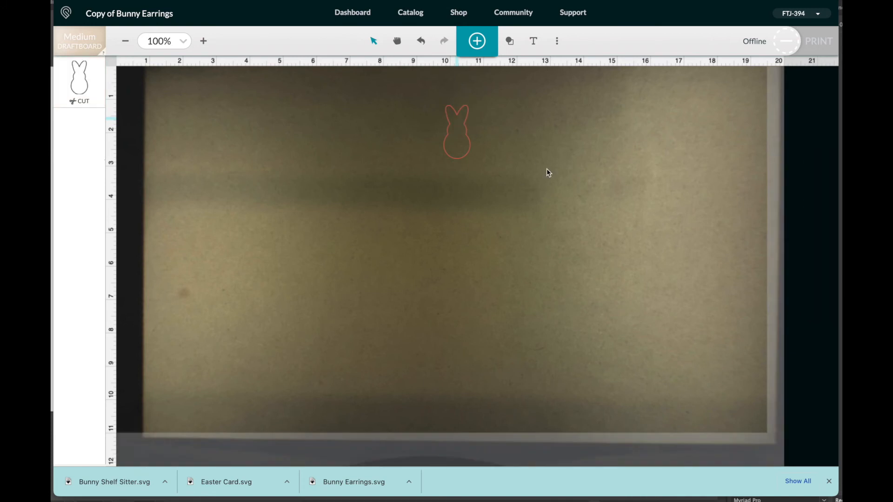
Scale the bunny outline proportionally to a height of 6 in
left_click(468, 149)
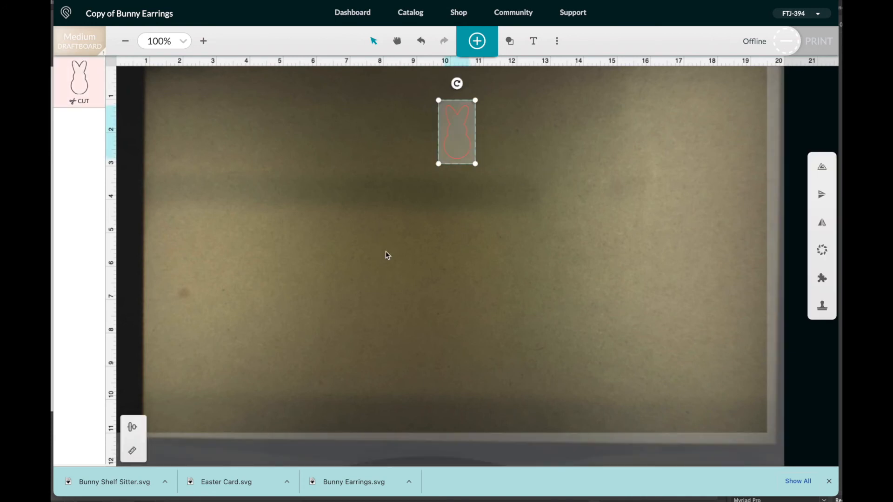
left_click(132, 451)
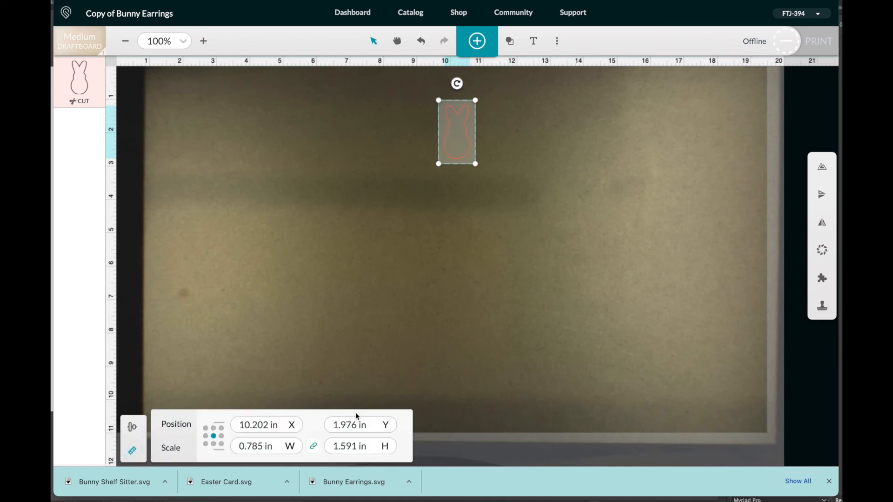
double_click(357, 444)
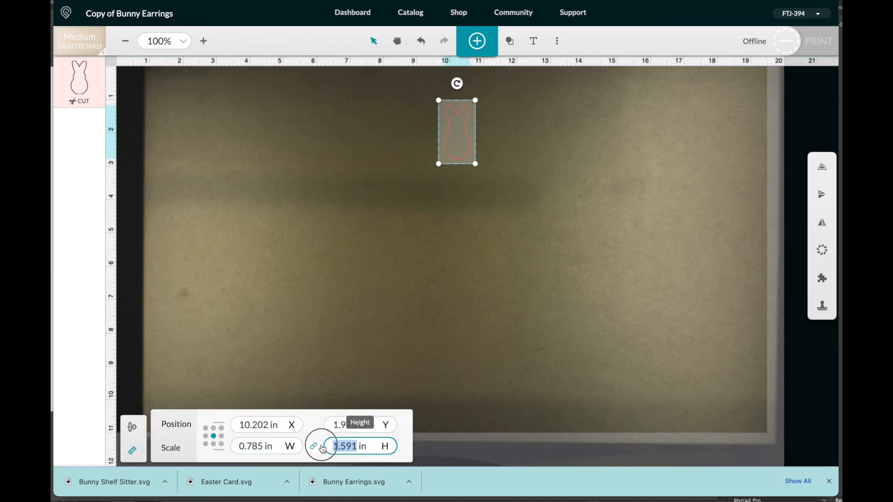
type("6")
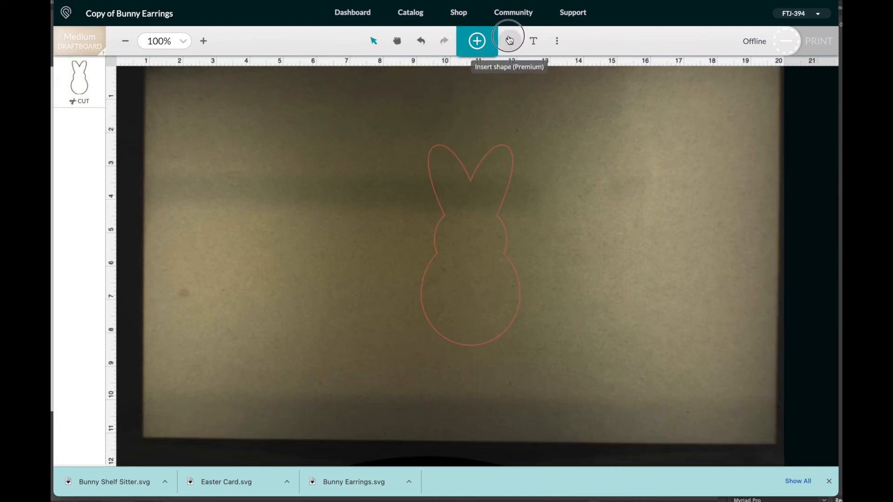
Insert a circle, scale it to 0.25 in, and place it just below the notch between the bunny's ears
left_click(510, 40)
left_click(514, 74)
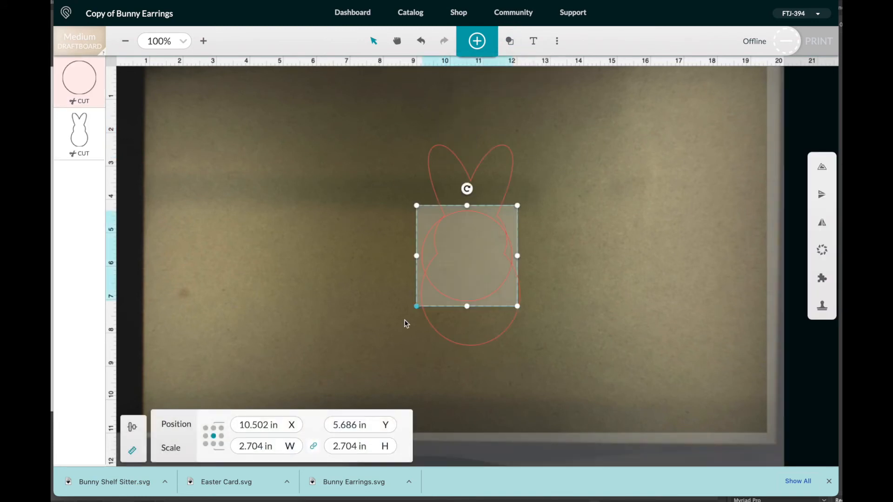
double_click(360, 448)
type(".25")
key("Return")
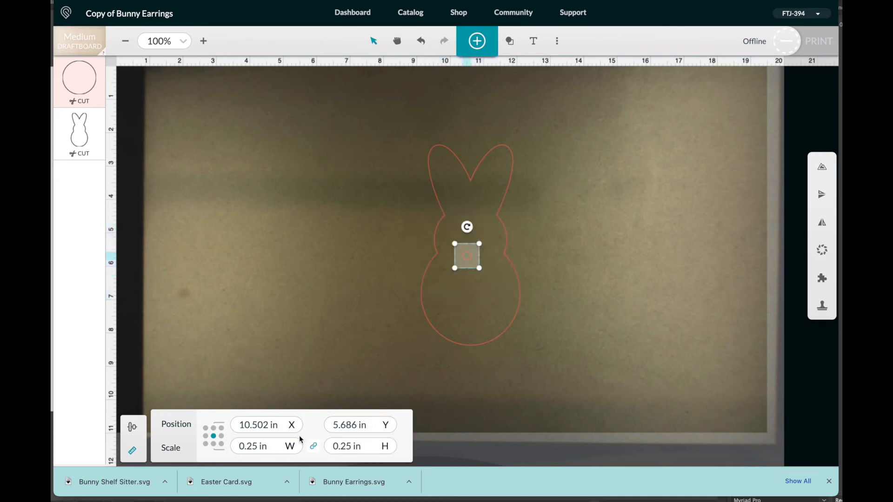
left_click_drag(467, 255, 471, 189)
Align the small circle and the bunny outline by their centers
left_click(485, 159)
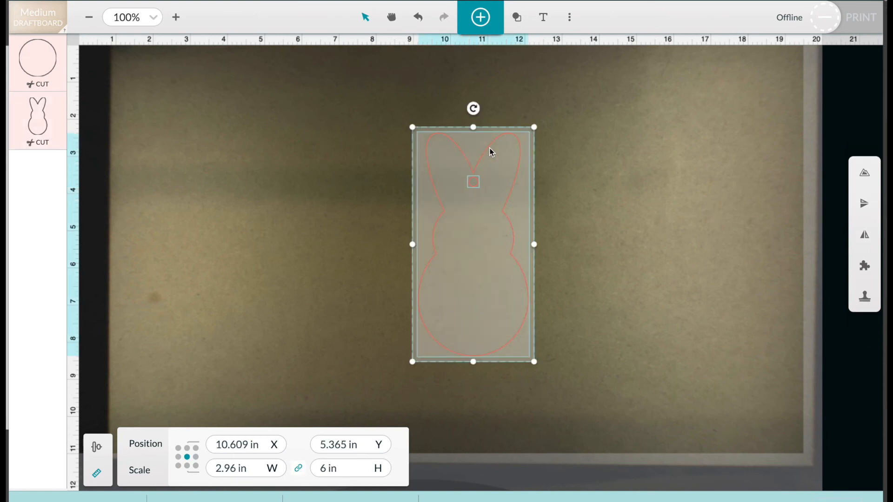
left_click(96, 447)
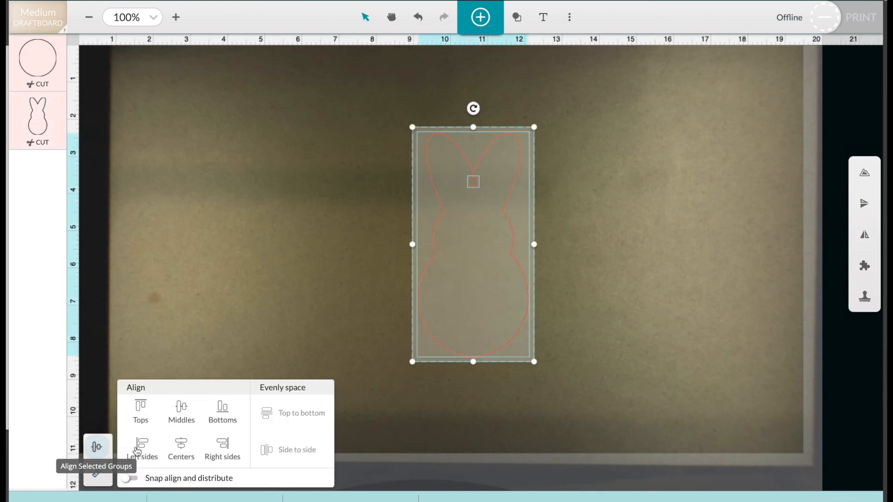
left_click(181, 446)
left_click(627, 340)
left_click_drag(392, 96, 645, 267)
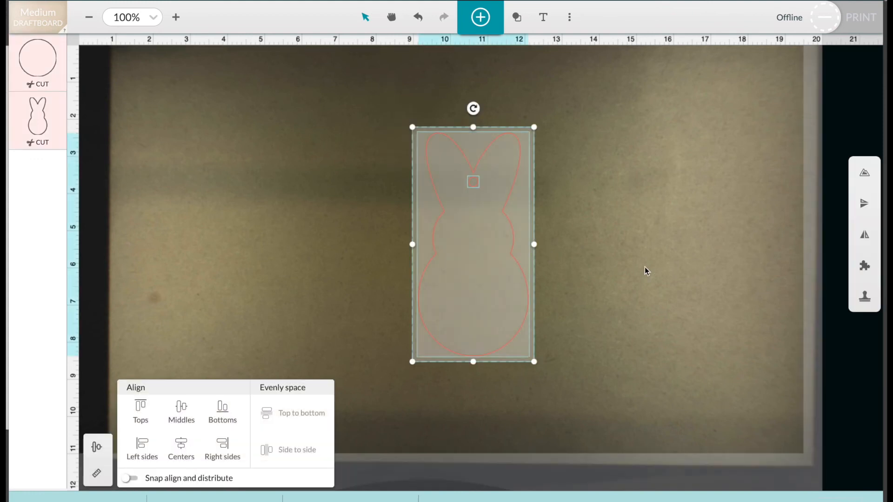
left_click(644, 266)
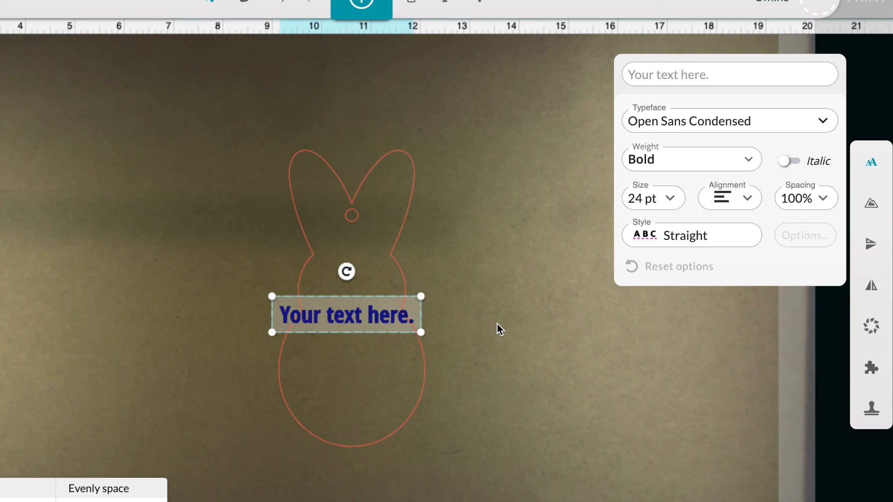
Add a text with the recipient's first name over the bunny, set in Meie Script at 54 pt
left_click(698, 75)
type("Charlotte")
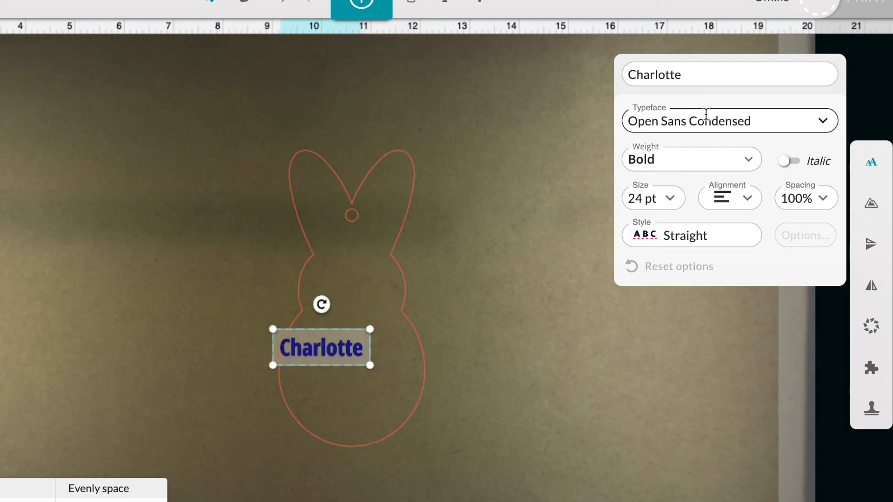
left_click(706, 114)
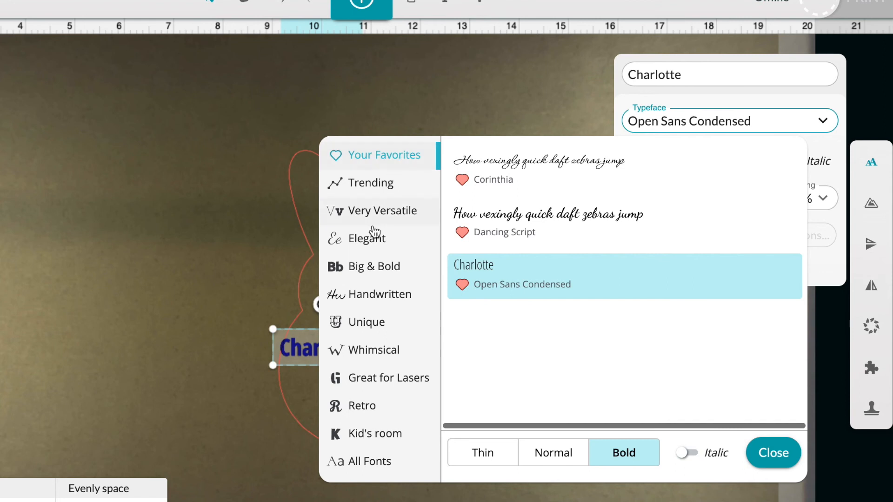
left_click(551, 454)
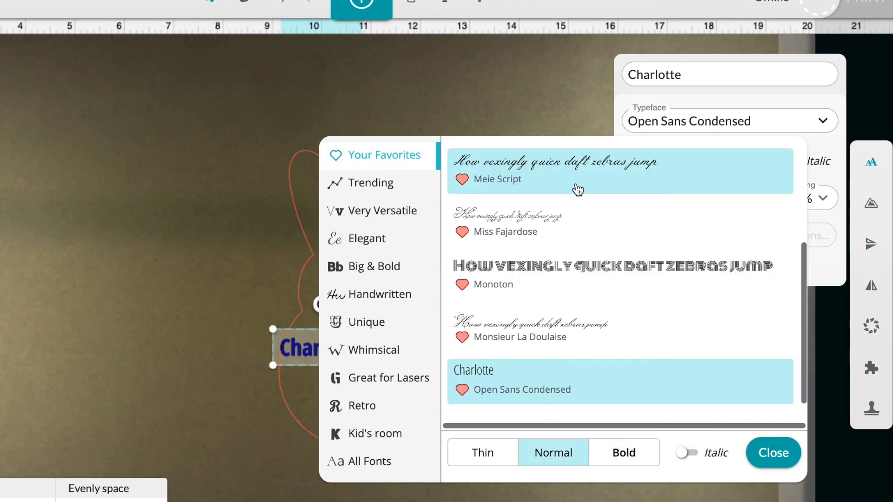
left_click(578, 190)
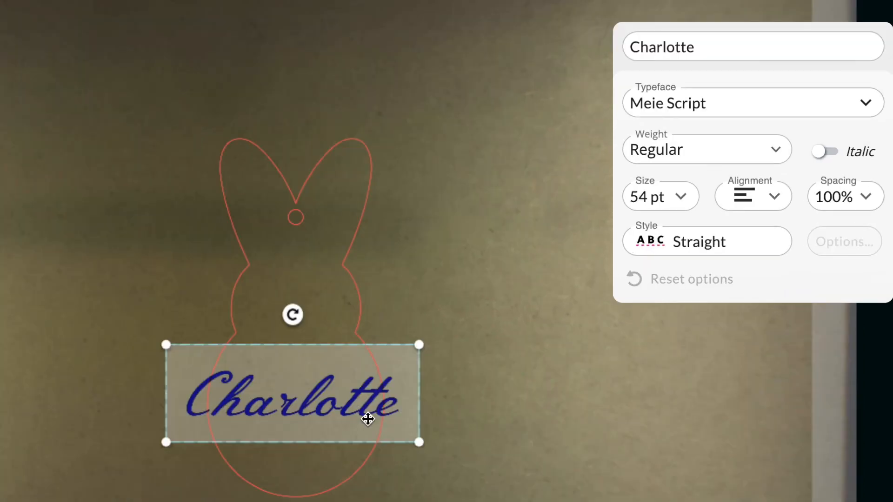
key("Escape")
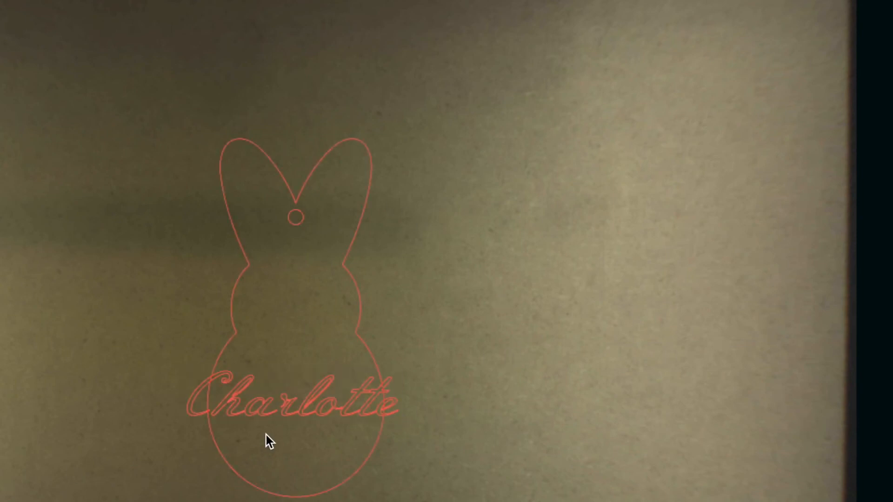
Reduce the name text's letter spacing to 50% and place the text just beside the bunny
left_click(288, 406)
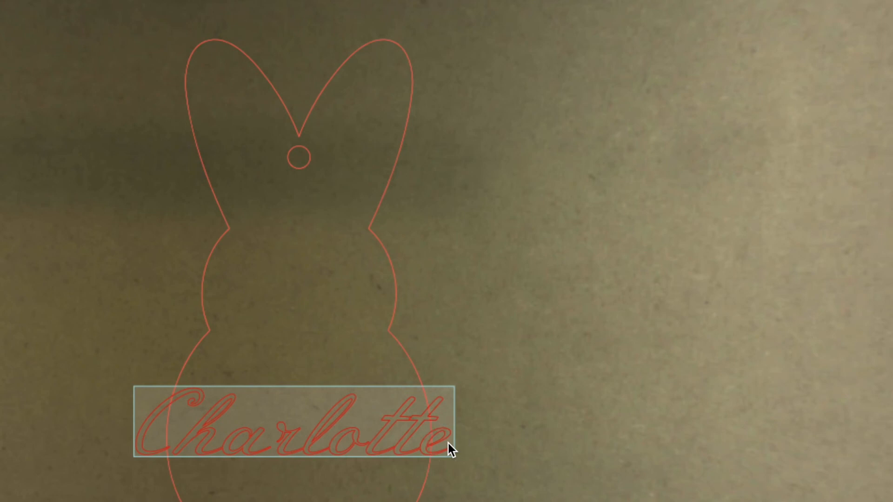
left_click(448, 442)
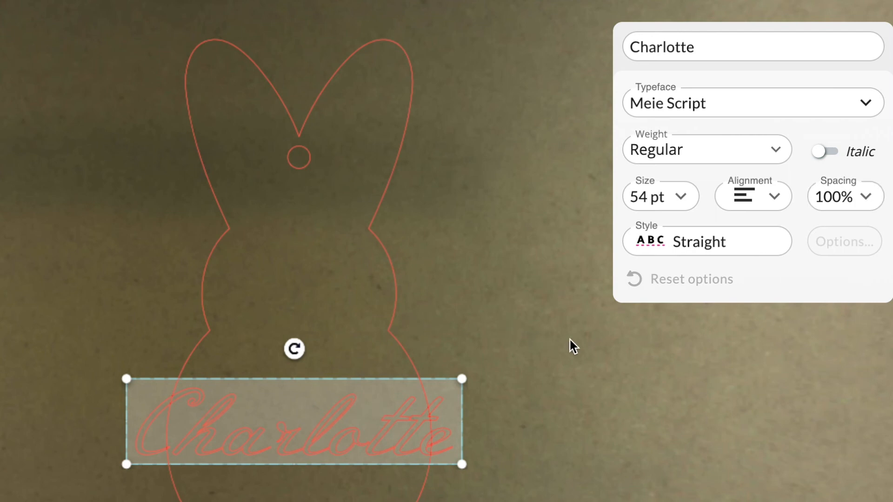
left_click(864, 199)
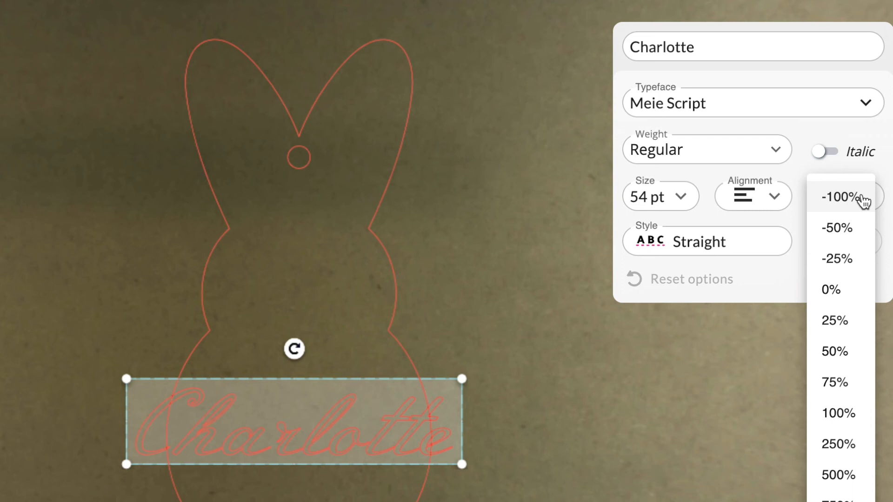
left_click(844, 351)
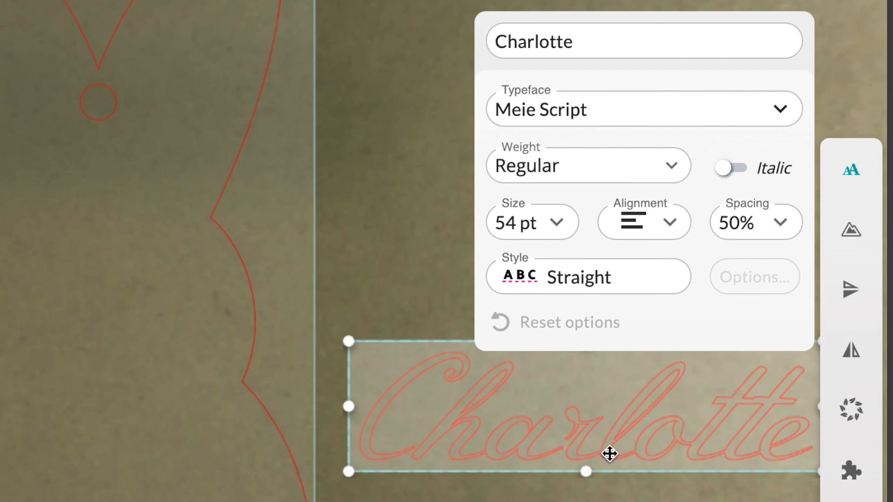
left_click_drag(609, 454, 572, 465)
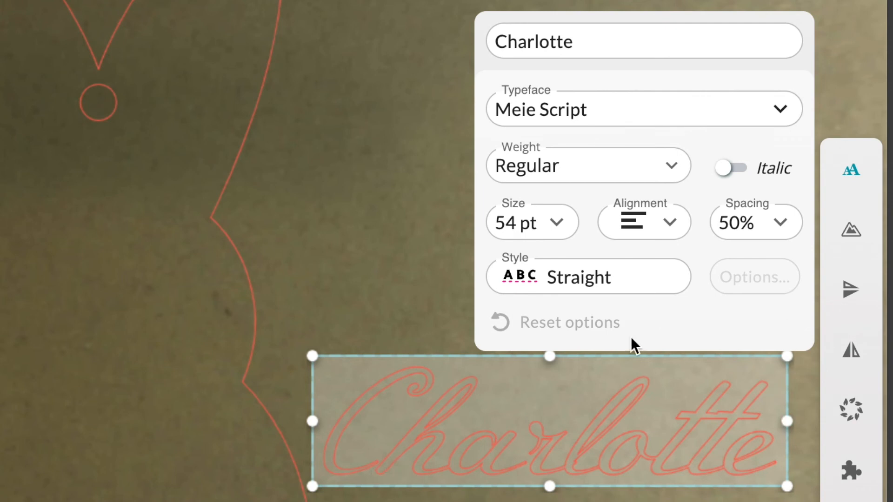
Try tightening the name text's letter spacing to 25% and to 0%
left_click(774, 231)
left_click(728, 370)
left_click(739, 224)
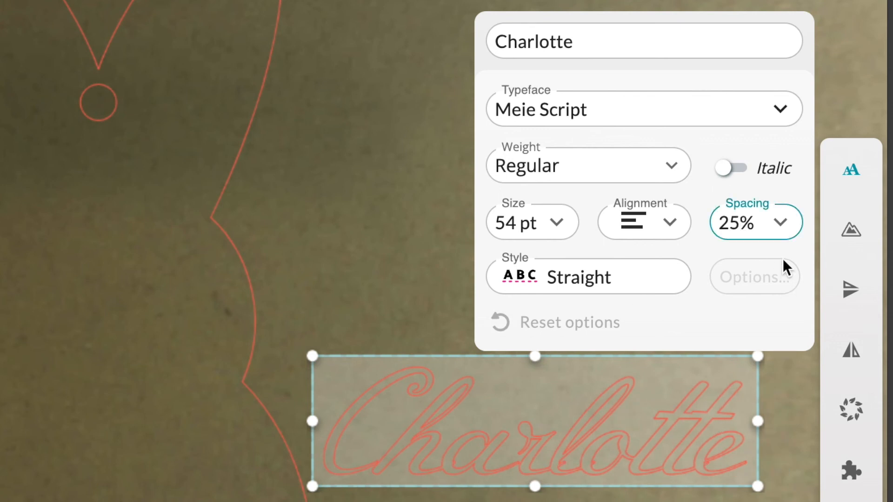
left_click(785, 236)
left_click(763, 333)
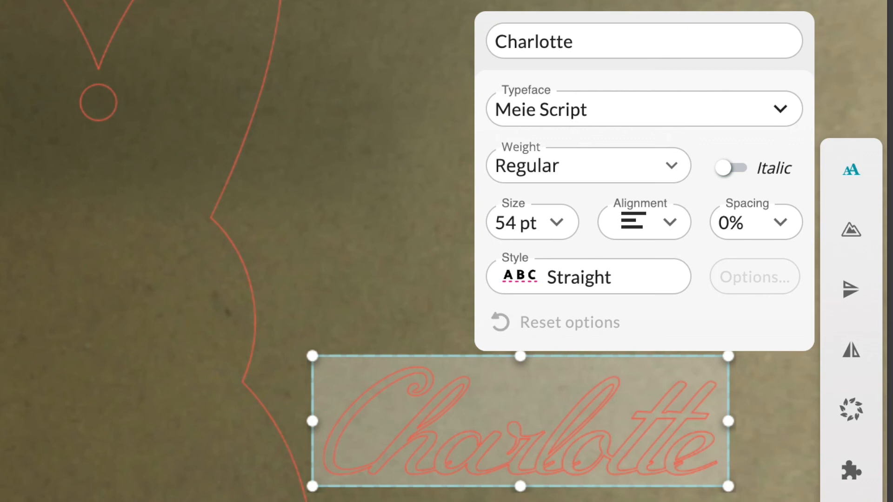
key("ctrl+plus")
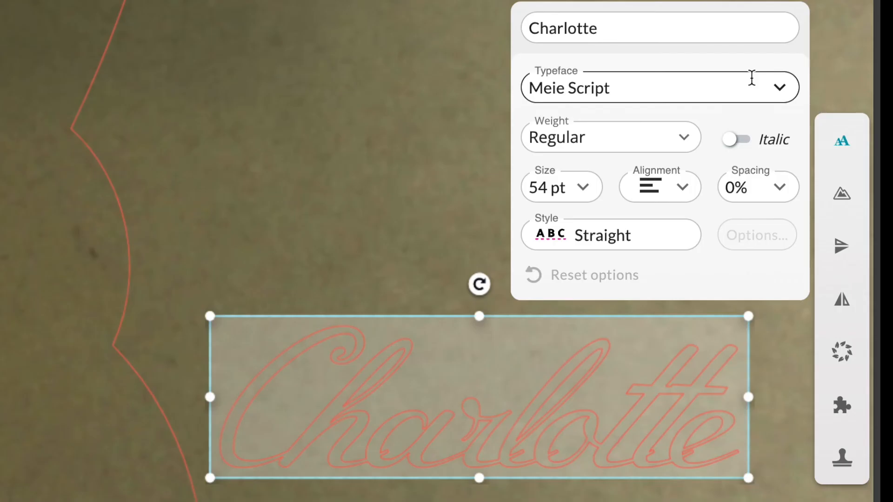
Change the name text's typeface to Dancing Script and set its letter spacing to 100%
left_click(777, 89)
left_click(425, 219)
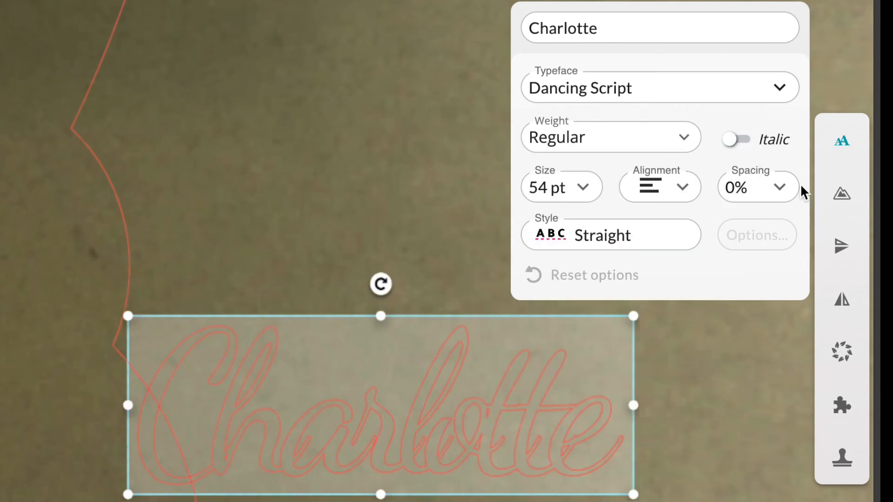
left_click(782, 195)
left_click(777, 418)
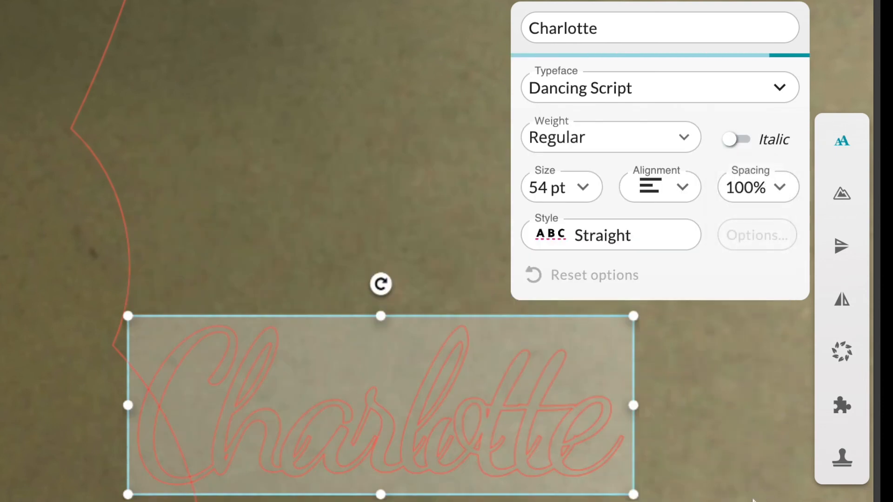
Move the name text beside the bunny's body, centered at about X 13.75 in, Y 5.95 in
mouse_move(608, 437)
left_mouse_down()
mouse_move(632, 440)
mouse_move(600, 440)
left_mouse_up()
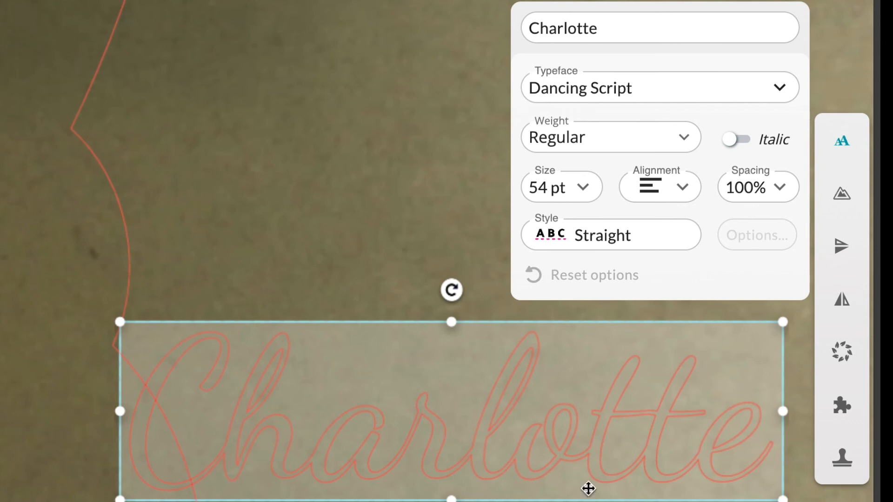
left_click_drag(603, 460, 663, 472)
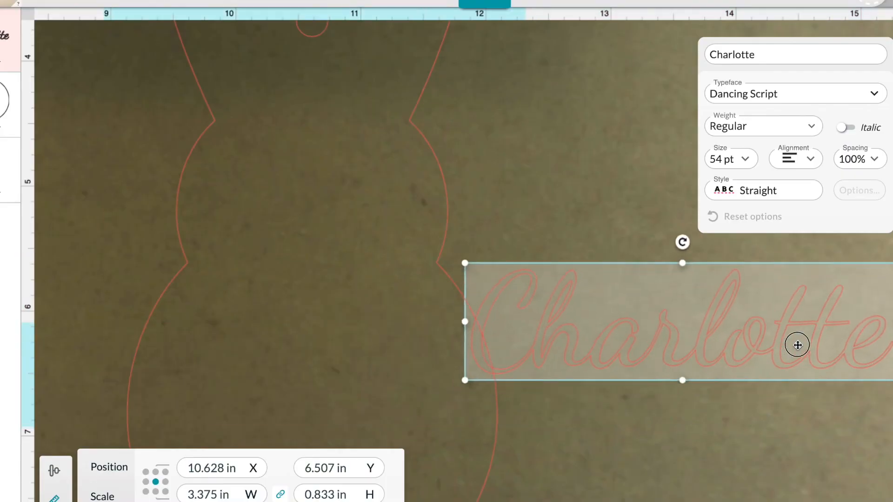
left_click_drag(797, 345, 805, 337)
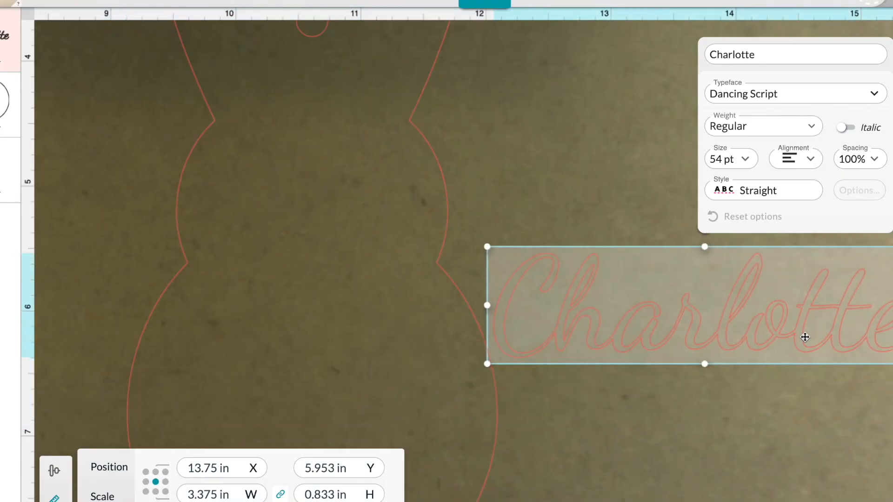
Paste a copy of the name text below the original and change the copy's typeface to Corinthia
key("ctrl+v")
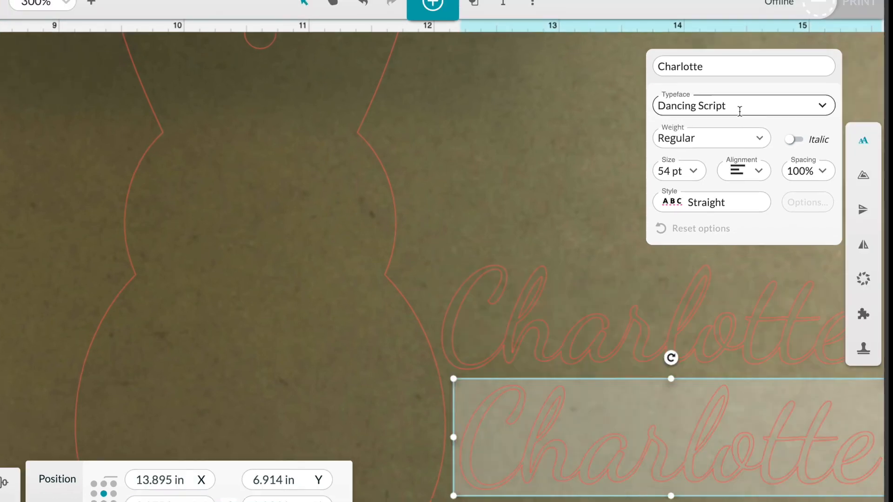
left_click(790, 99)
left_click(739, 110)
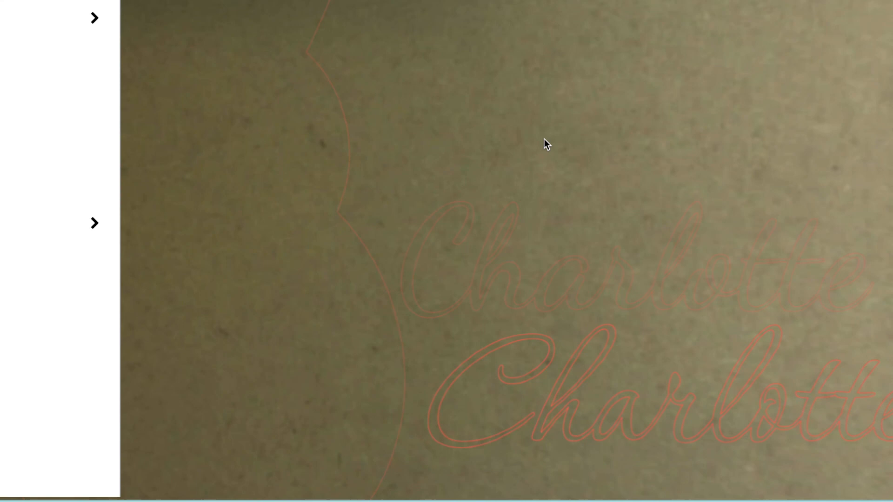
left_click(607, 406)
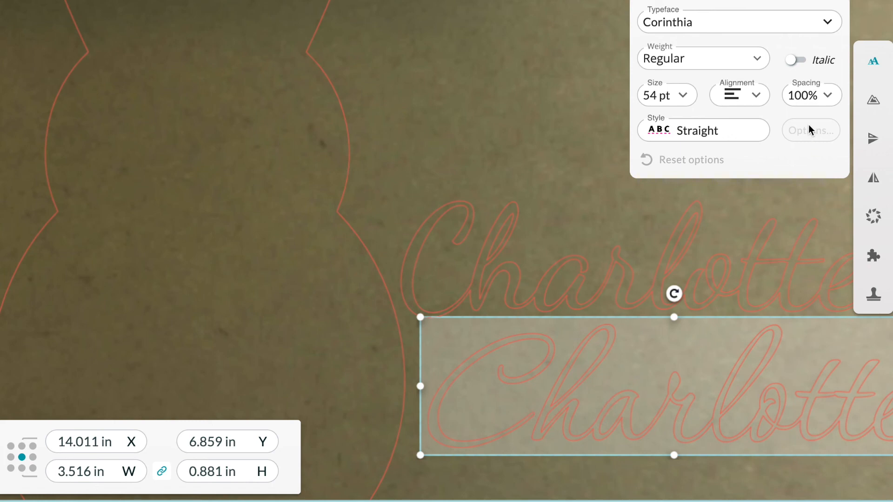
Try 65% letter spacing on the Corinthia copy of the name, and restore it to 100%
left_click(808, 92)
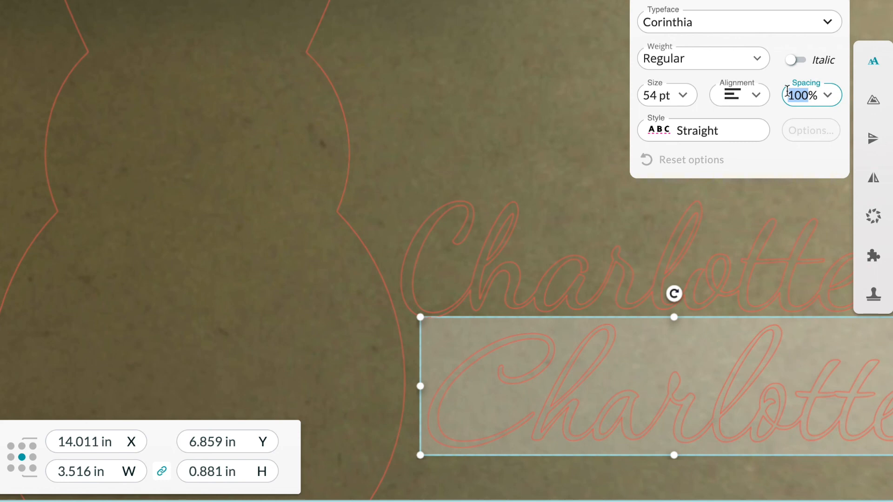
type("65")
key("Return")
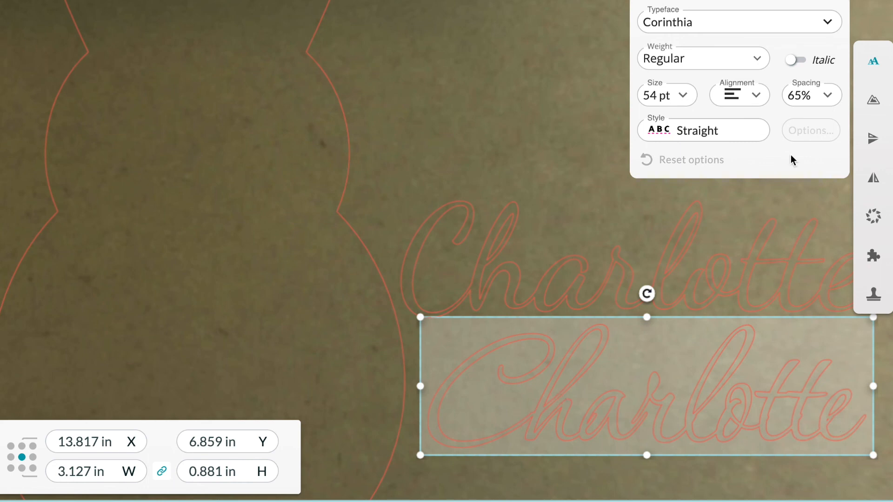
left_click(811, 96)
left_click(811, 275)
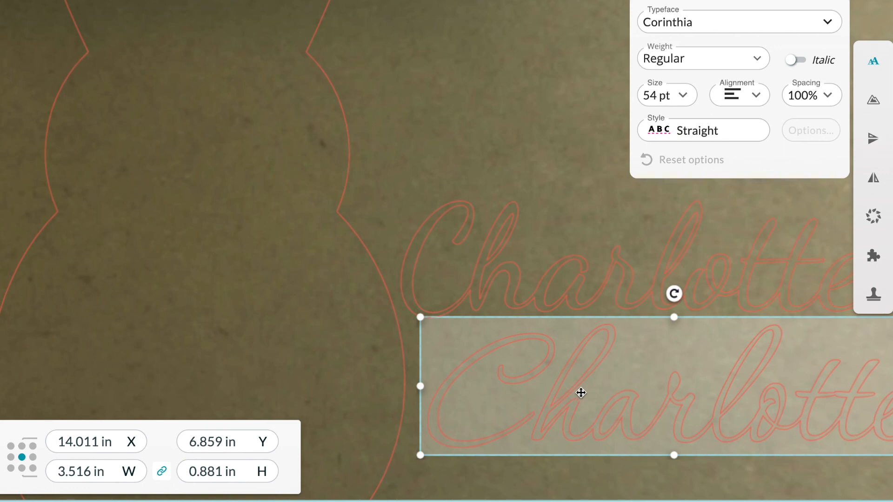
Try adding a 0.04 in outline around the Corinthia copy of the name
left_click(874, 99)
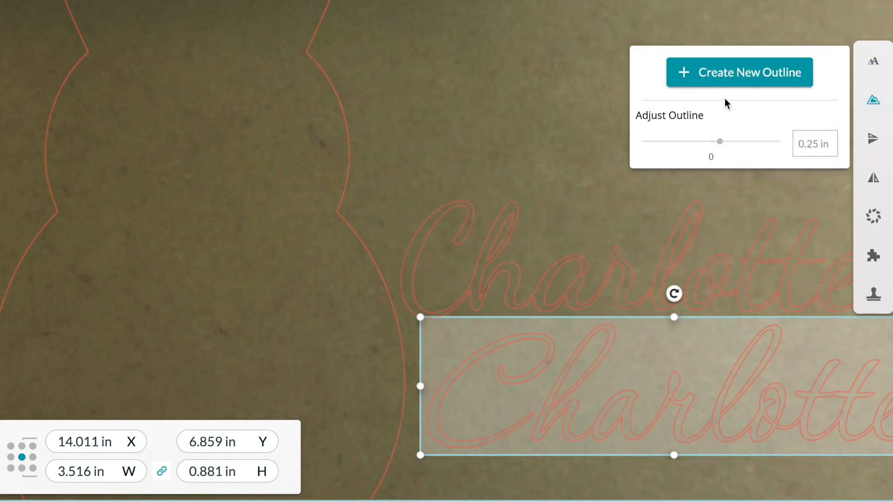
left_click(761, 84)
left_click(813, 123)
type("0.04")
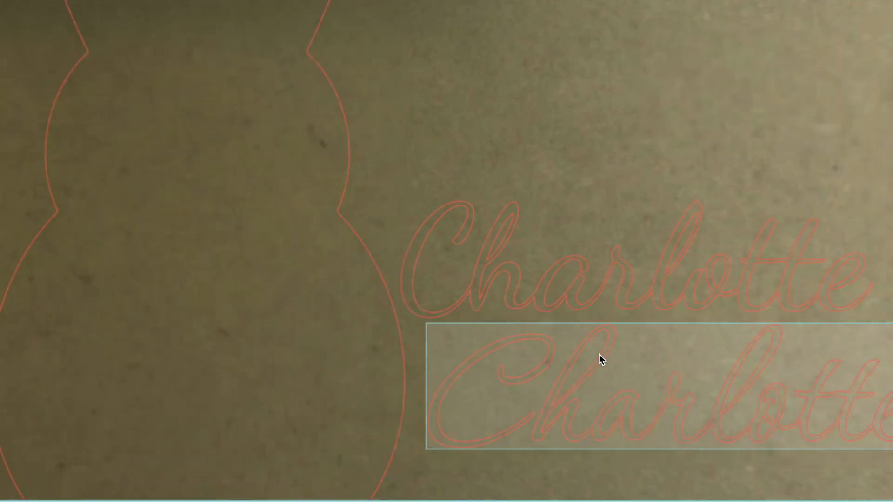
Change the lower name copy's typeface to Italianno and try a different letter spacing
left_click(599, 355)
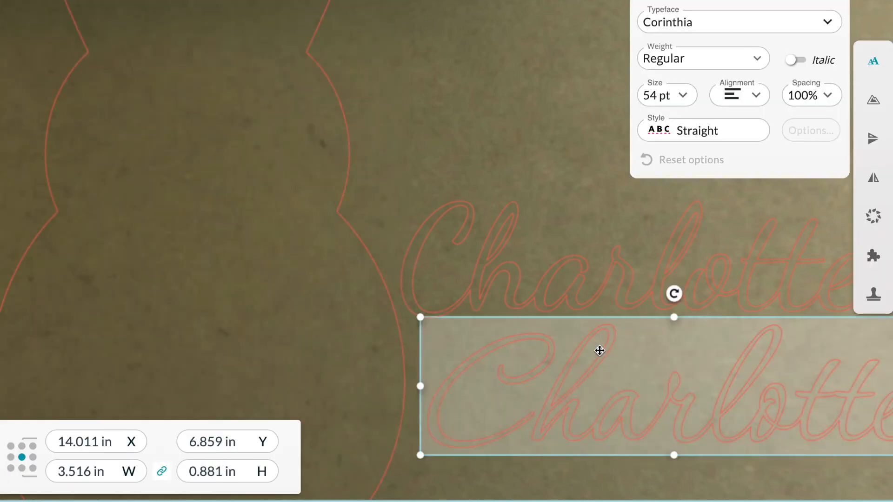
left_click(769, 23)
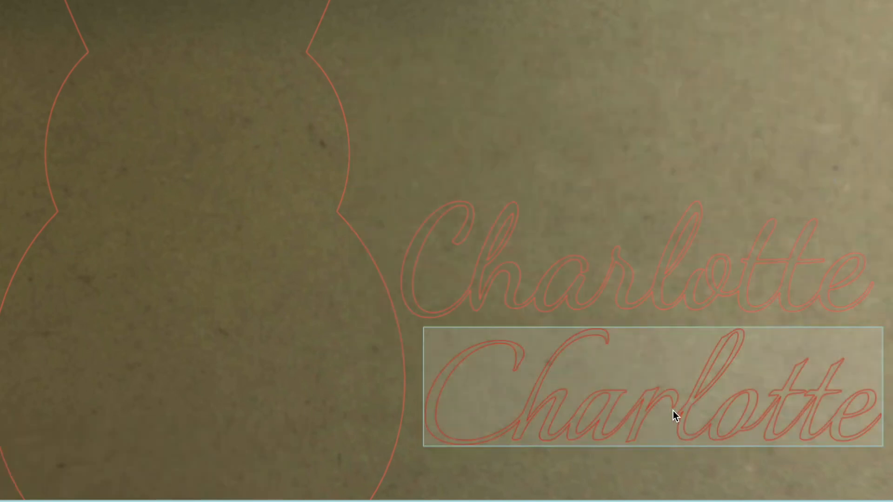
left_click(786, 426)
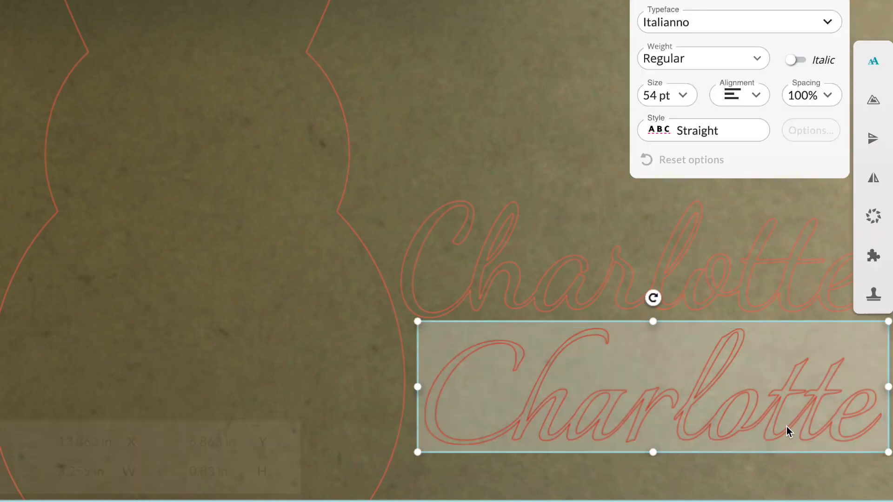
left_click(826, 99)
left_click(811, 215)
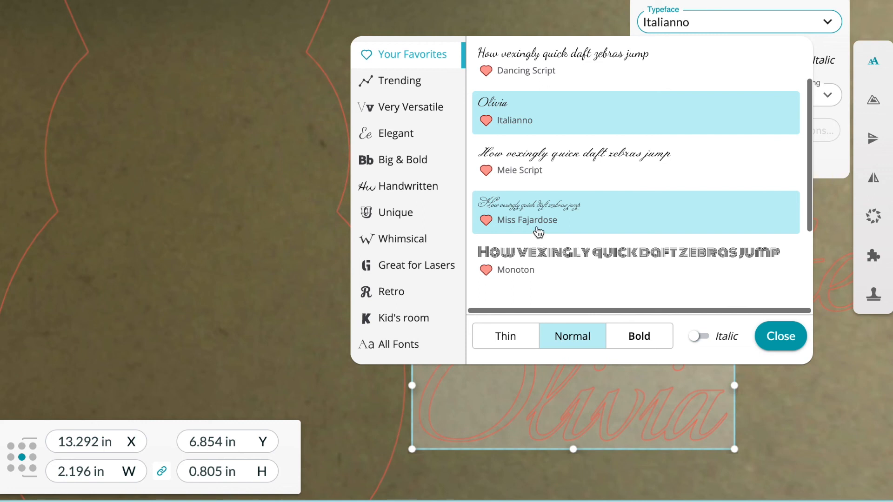
Set the lower name copy in Miss Fajardose with 80% letter spacing and move it to about X 13.81 in, Y 7.00 in
left_click(539, 232)
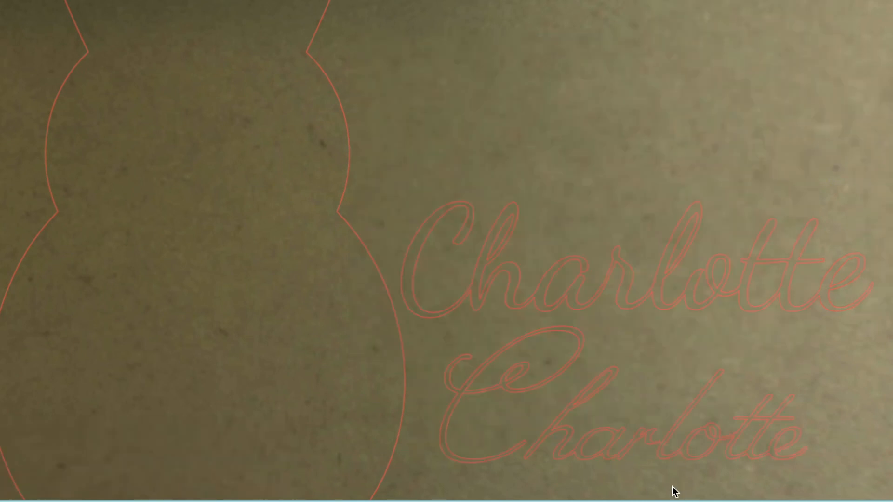
left_click(669, 453)
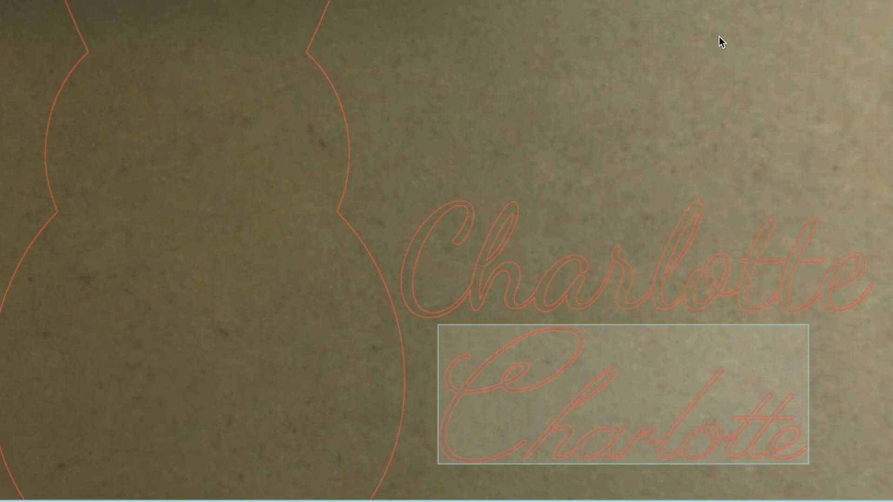
left_click(802, 96)
type("80")
key("Return")
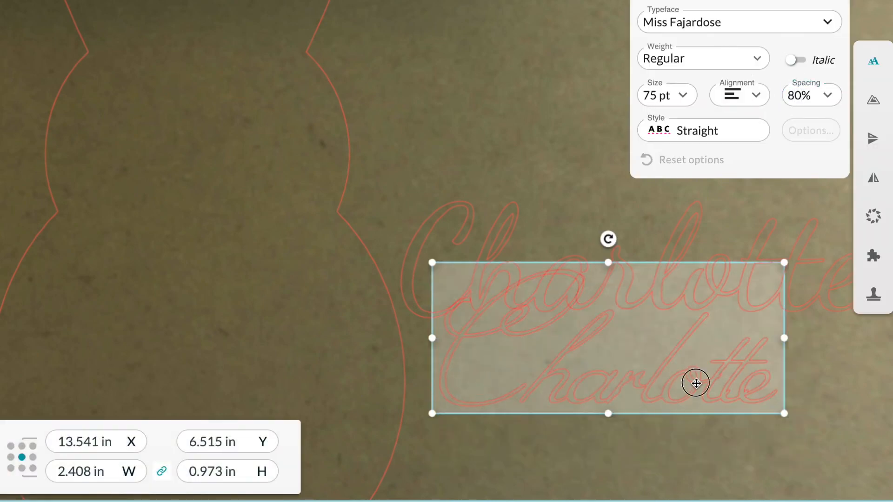
left_click_drag(692, 370, 729, 437)
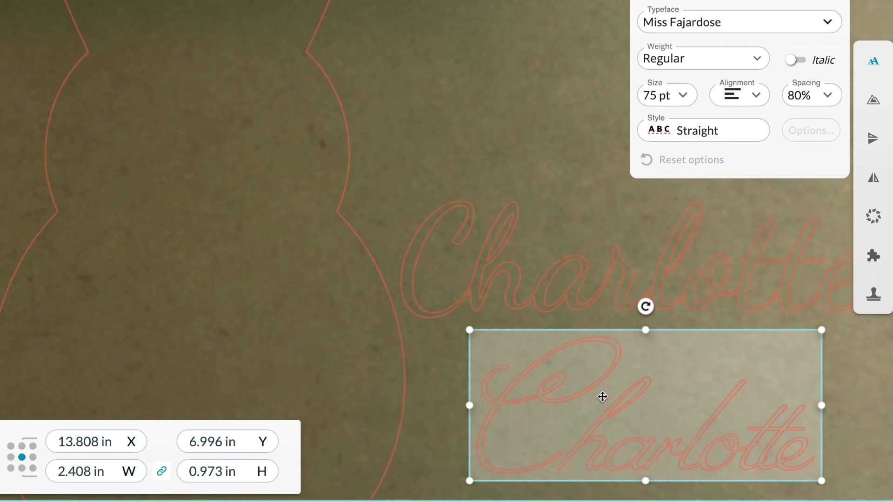
Try the Monsieur La Doulaise typeface on the lower name copy and check which weights it offers
left_click(812, 22)
scroll(582, 172, "down", 3)
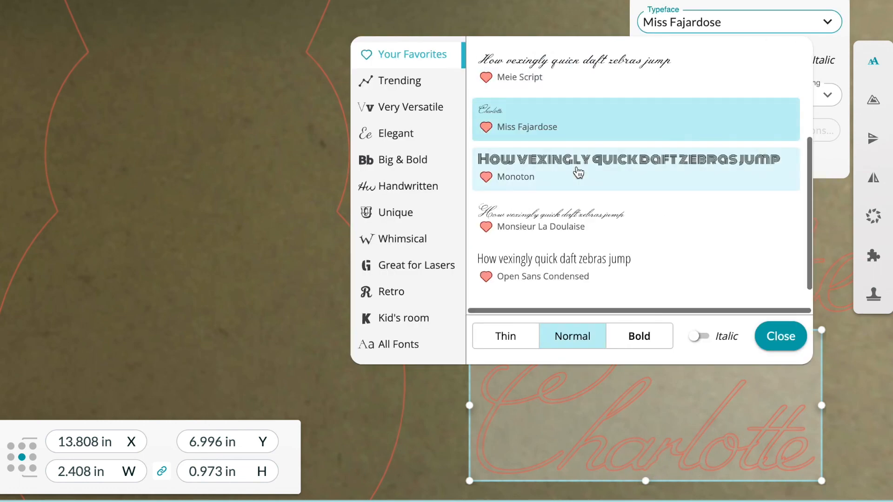
left_click(572, 239)
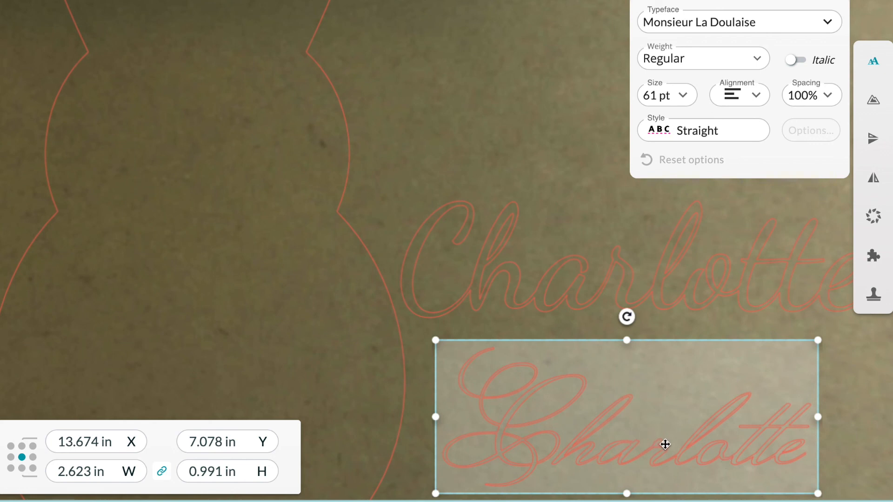
left_click(743, 57)
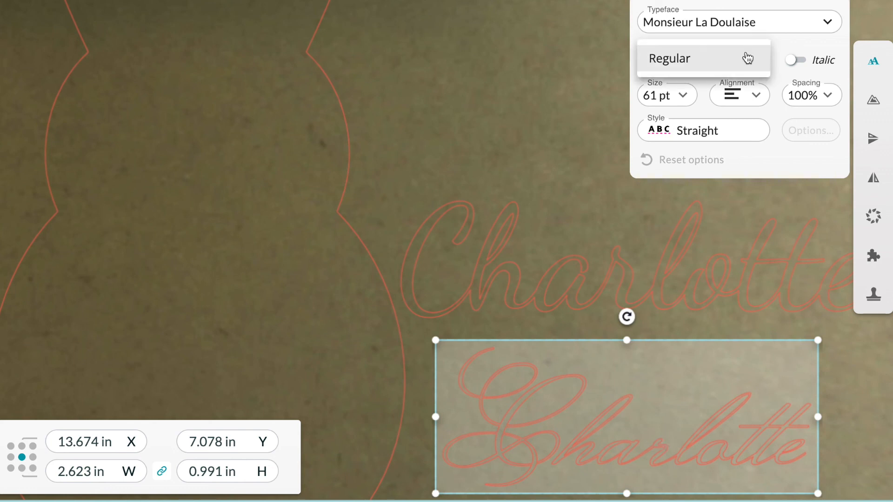
left_click(746, 57)
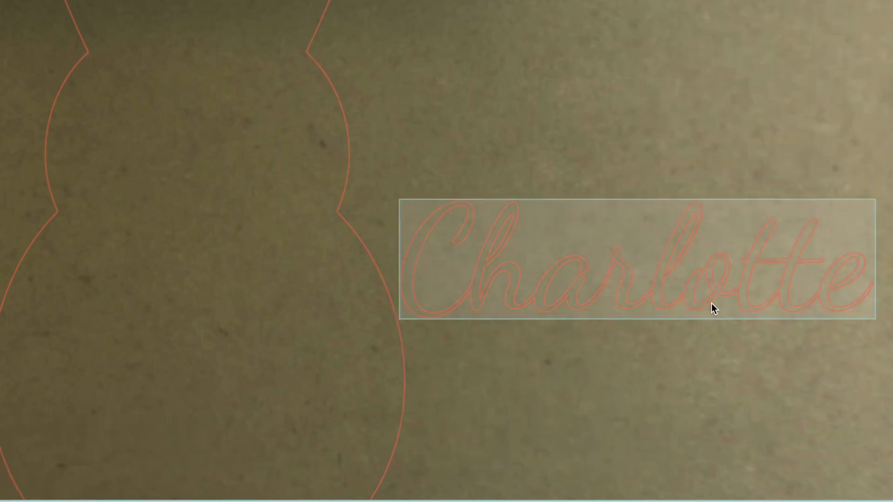
Select the Dancing Script name text beside the bunny's body
left_click(711, 304)
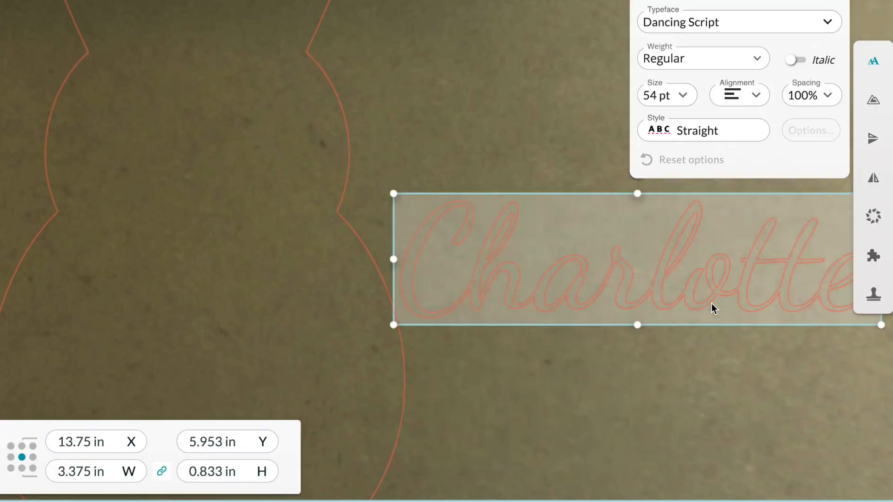